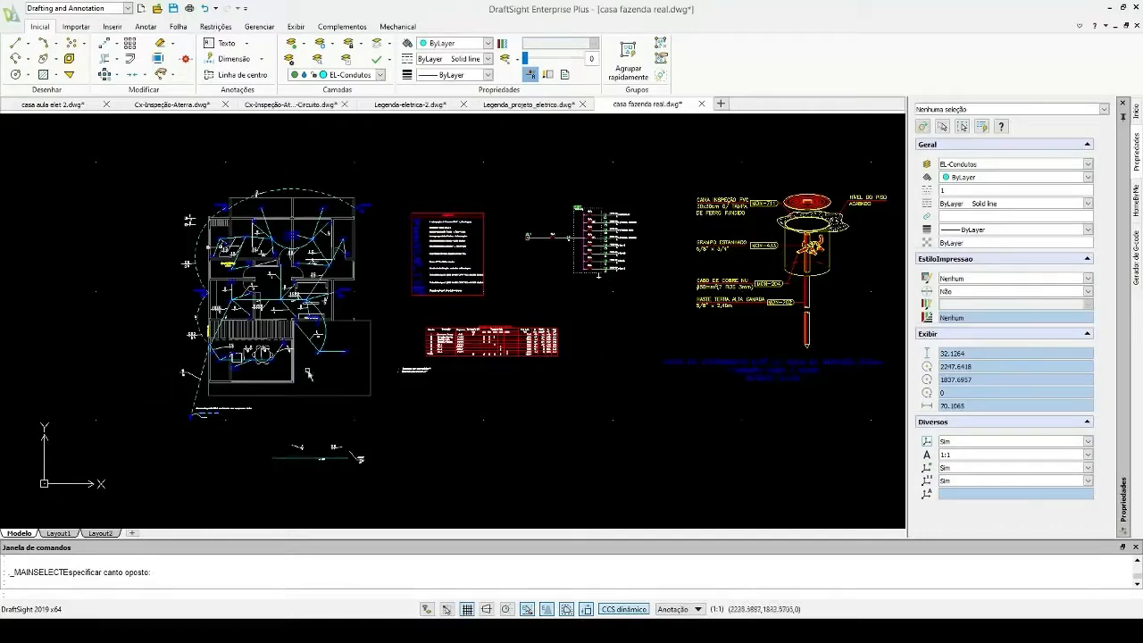
- Examine the TN-S grounding note and the three grounding rods drawn below the house plan
{"action": "scroll", "coordinate": [237, 249], "scroll_direction": "up", "scroll_amount": 1}
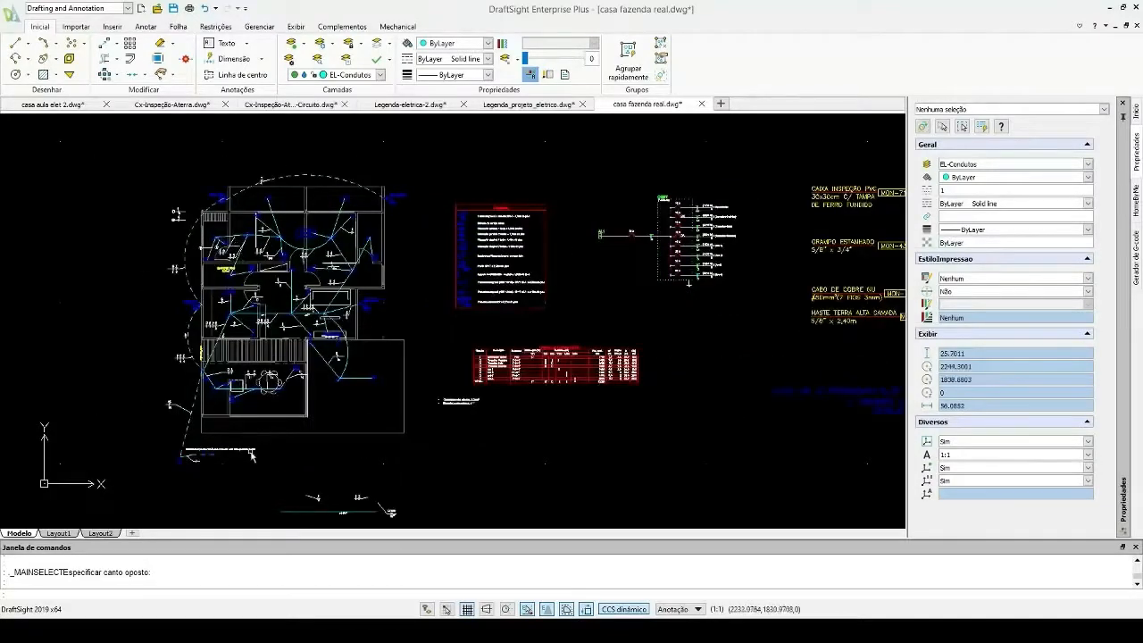
{"action": "scroll", "coordinate": [201, 455], "scroll_direction": "up", "scroll_amount": 2}
{"action": "scroll", "coordinate": [233, 469], "scroll_direction": "up", "scroll_amount": 1}
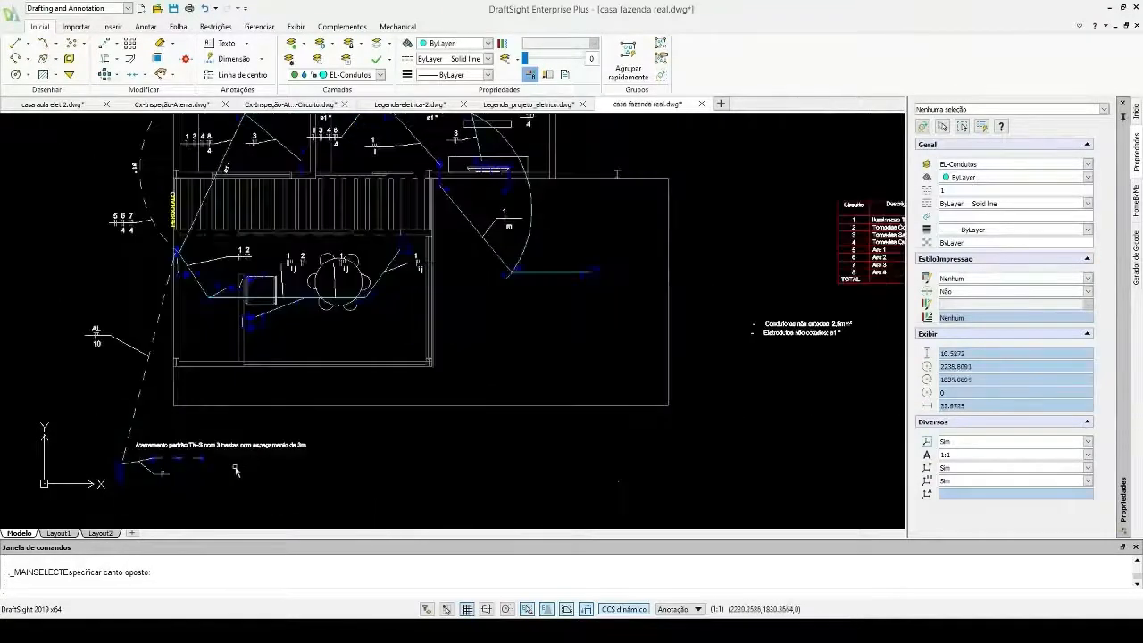
{"action": "scroll", "coordinate": [267, 460], "scroll_direction": "up", "scroll_amount": 1}
{"action": "scroll", "coordinate": [266, 460], "scroll_direction": "down", "scroll_amount": 1}
{"action": "scroll", "coordinate": [157, 491], "scroll_direction": "up", "scroll_amount": 3}
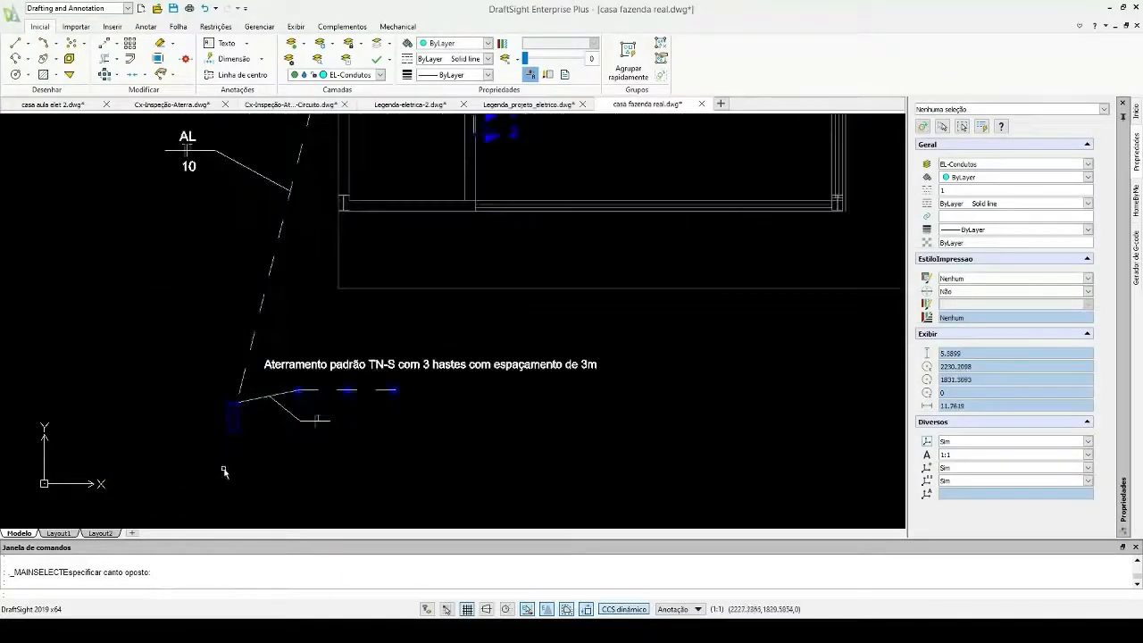
{"action": "scroll", "coordinate": [200, 415], "scroll_direction": "down", "scroll_amount": 3}
{"action": "scroll", "coordinate": [312, 329], "scroll_direction": "down", "scroll_amount": 1}
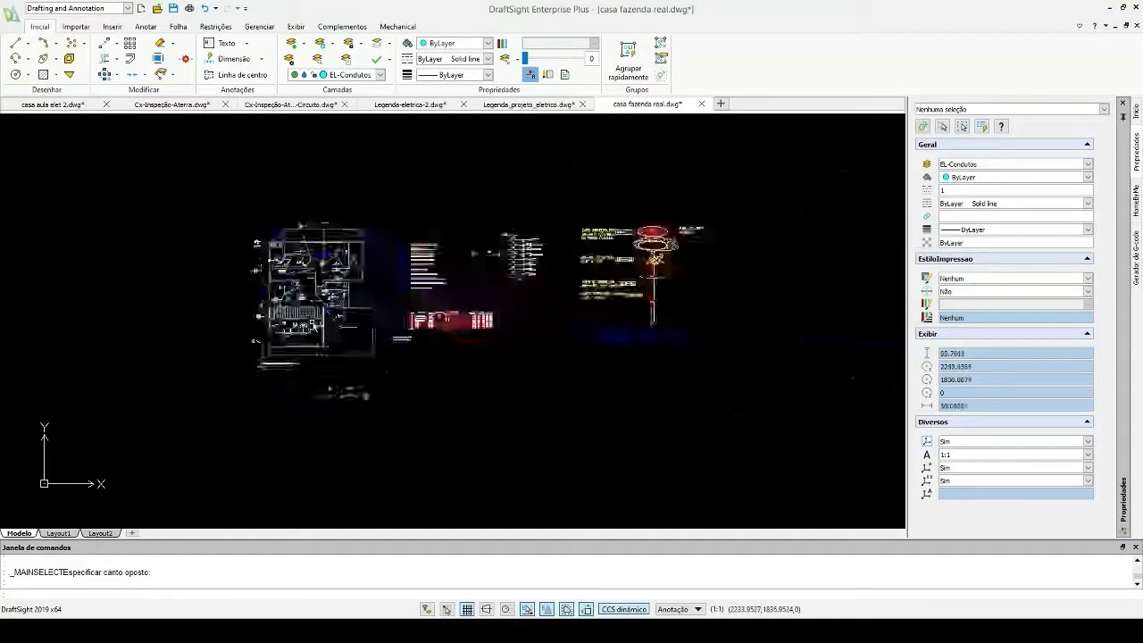
{"action": "scroll", "coordinate": [298, 353], "scroll_direction": "up", "scroll_amount": 1}
{"action": "scroll", "coordinate": [297, 353], "scroll_direction": "up", "scroll_amount": 2}
{"action": "scroll", "coordinate": [216, 412], "scroll_direction": "up", "scroll_amount": 3}
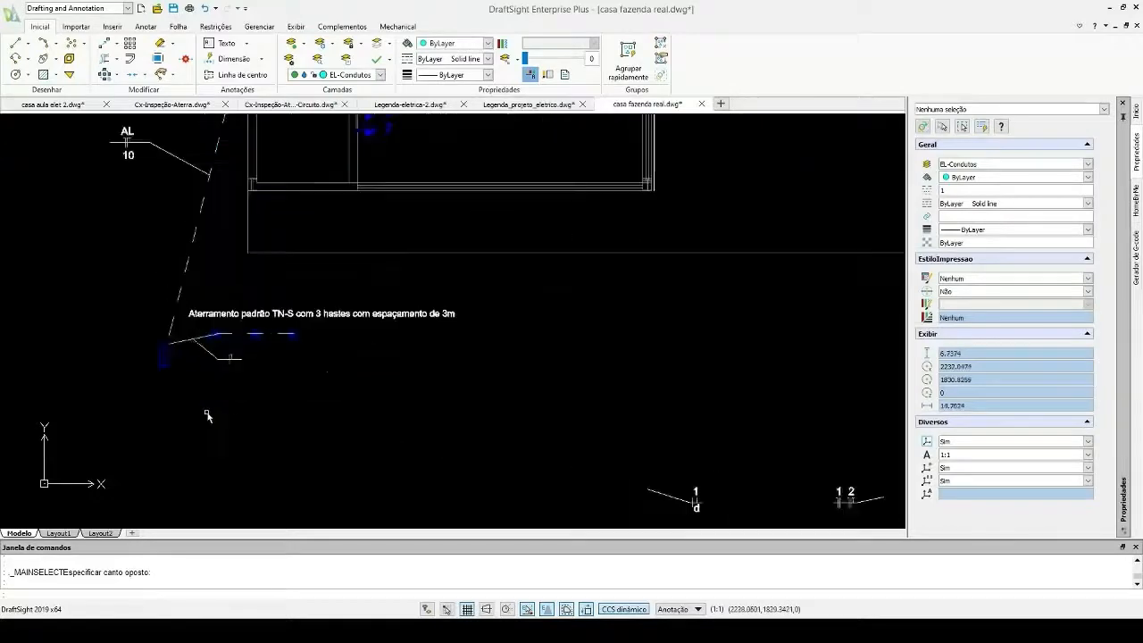
{"action": "middle_click_drag", "start_coordinate": [294, 259], "coordinate": [326, 354]}
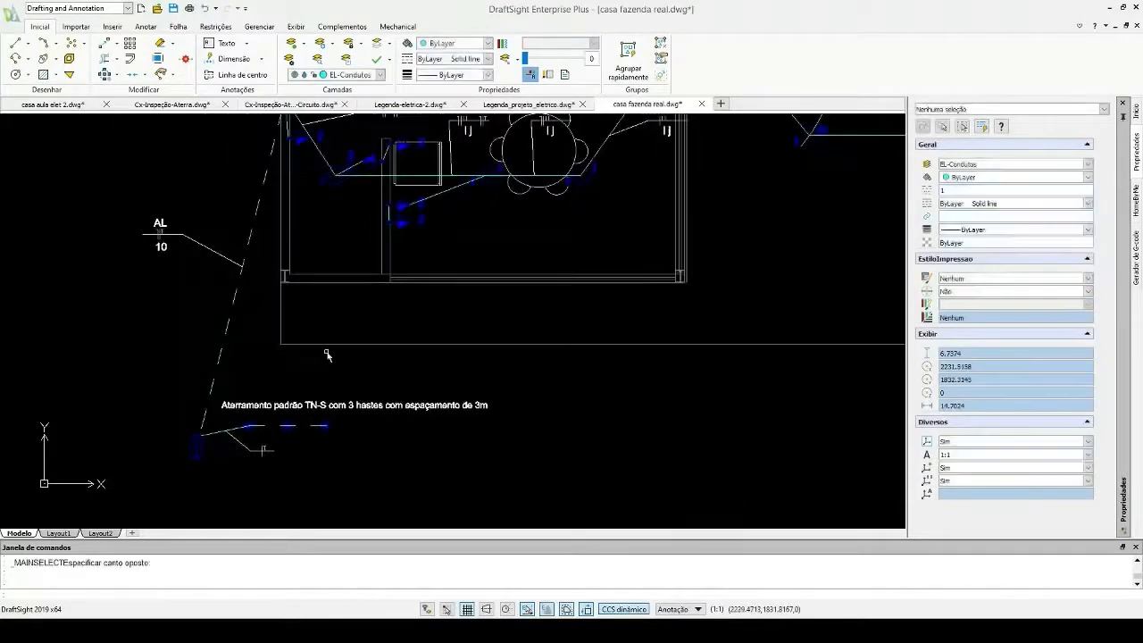
- Review where the grounding system sits relative to the pergola and dining area of the house plan
{"action": "scroll", "coordinate": [364, 367], "scroll_direction": "down", "scroll_amount": 3}
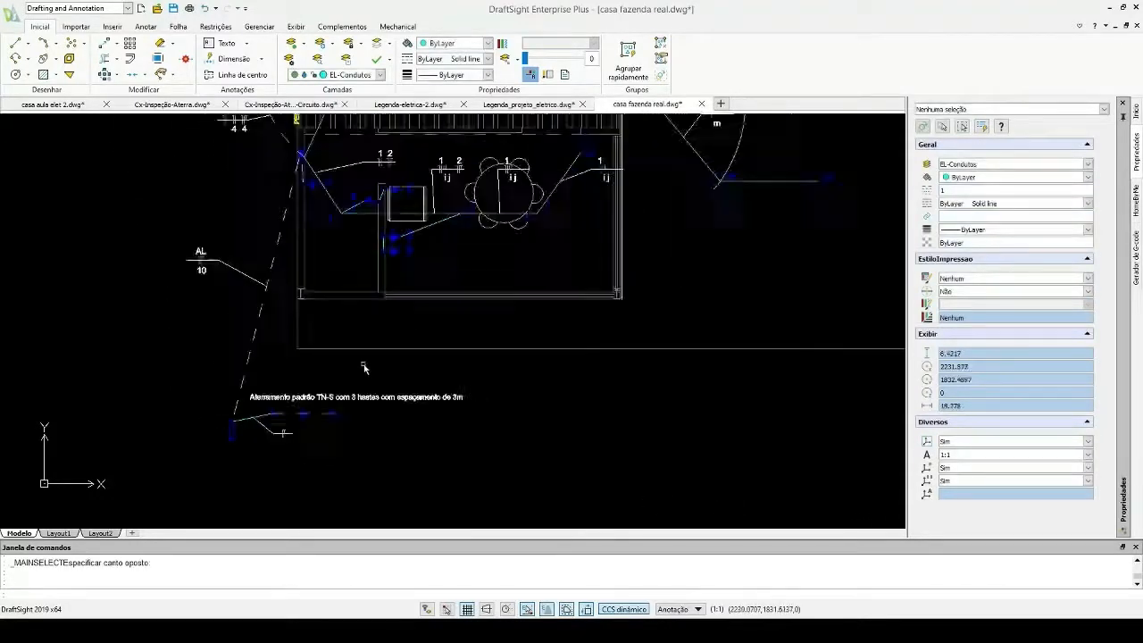
{"action": "scroll", "coordinate": [364, 367], "scroll_direction": "up", "scroll_amount": 1}
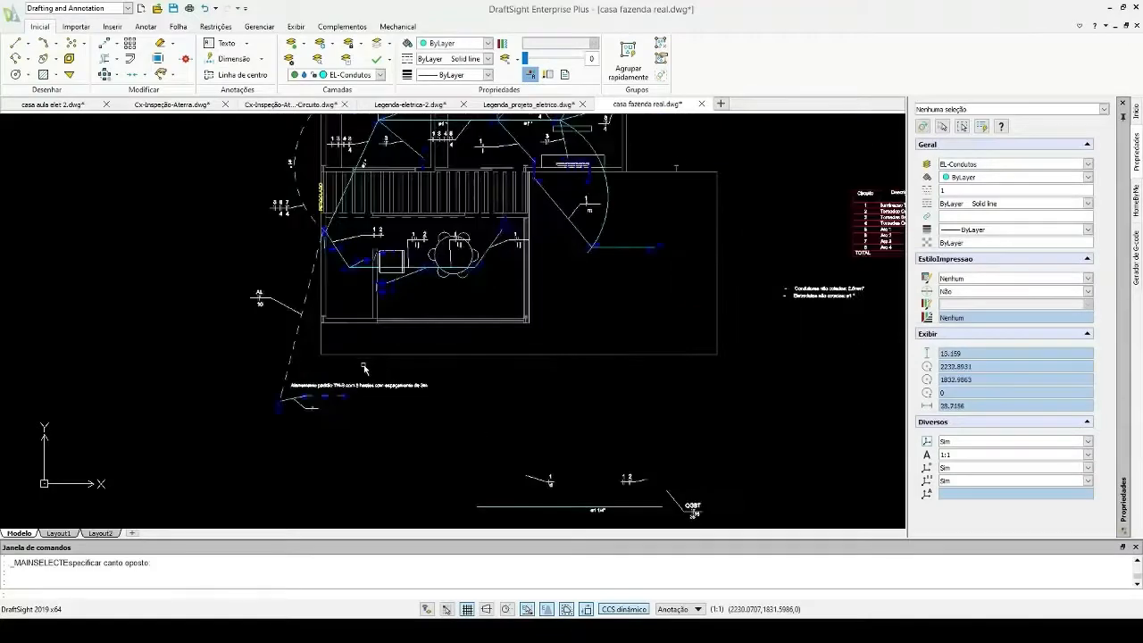
{"action": "scroll", "coordinate": [700, 132], "scroll_direction": "up", "scroll_amount": 2}
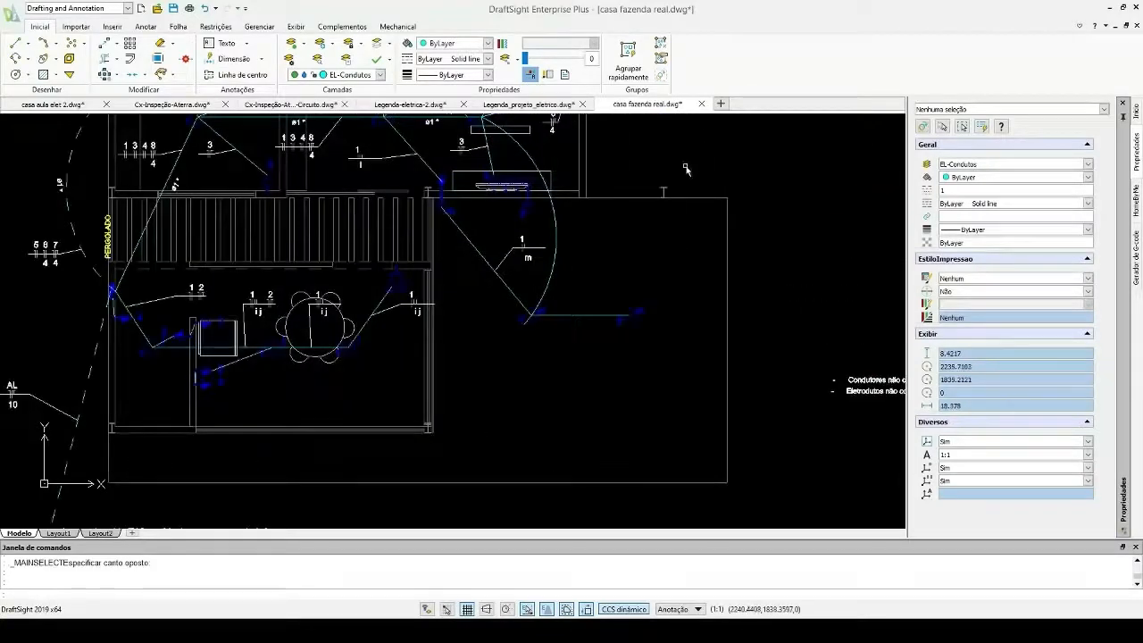
{"action": "scroll", "coordinate": [685, 169], "scroll_direction": "down", "scroll_amount": 3}
{"action": "scroll", "coordinate": [363, 393], "scroll_direction": "up", "scroll_amount": 2}
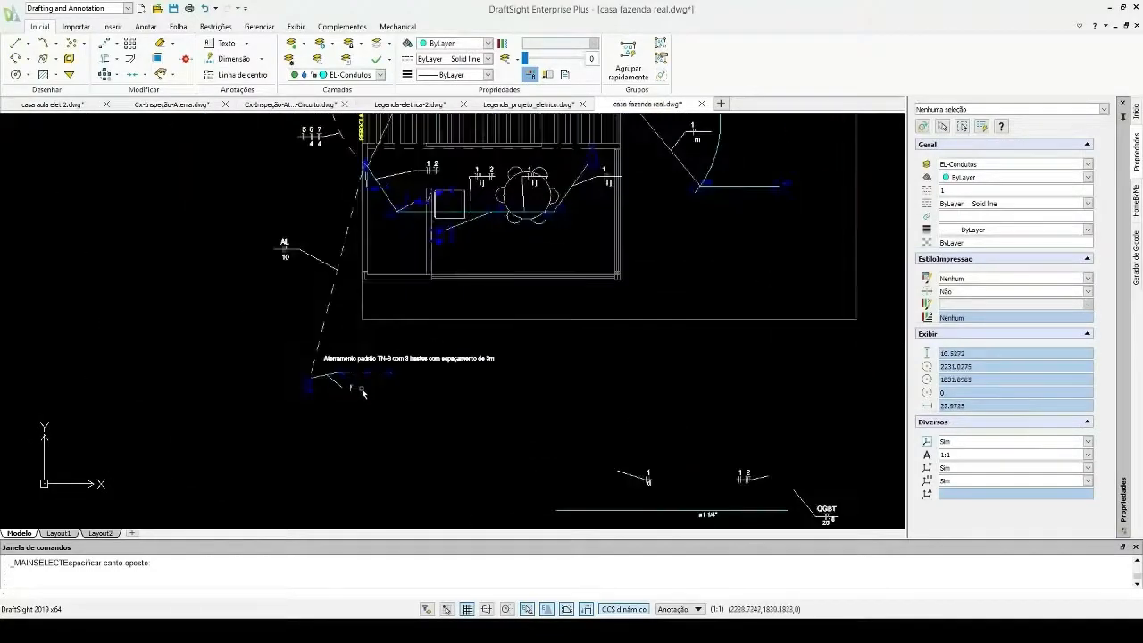
{"action": "scroll", "coordinate": [363, 393], "scroll_direction": "up", "scroll_amount": 4}
{"action": "scroll", "coordinate": [336, 385], "scroll_direction": "down", "scroll_amount": 3}
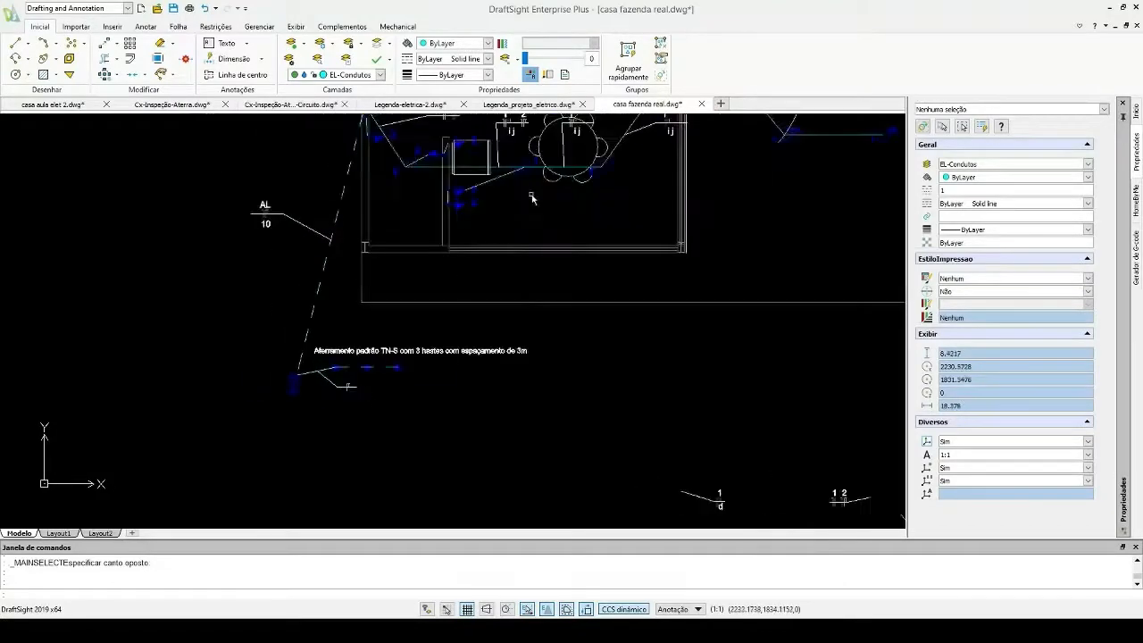
- Examine the interior circuit wiring around the bathroom and the adjoining rooms
{"action": "scroll", "coordinate": [531, 198], "scroll_direction": "down", "scroll_amount": 3}
{"action": "scroll", "coordinate": [355, 243], "scroll_direction": "up", "scroll_amount": 5}
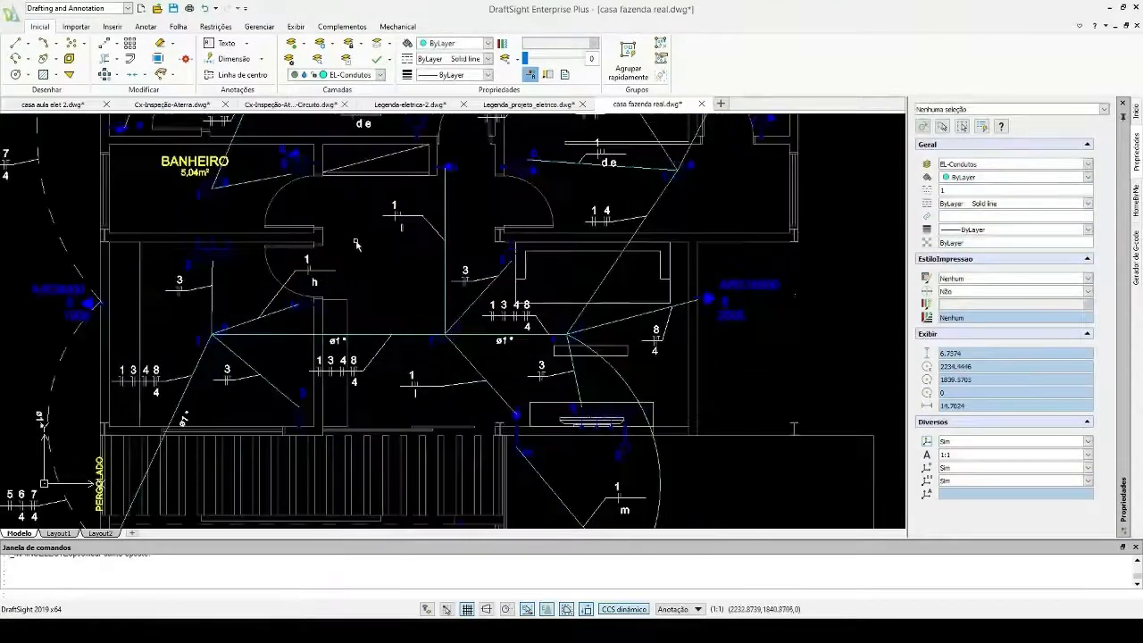
{"action": "mouse_move", "coordinate": [363, 223]}
{"action": "middle_mouse_down"}
{"action": "mouse_move", "coordinate": [332, 255]}
{"action": "mouse_move", "coordinate": [336, 372]}
{"action": "middle_mouse_up"}
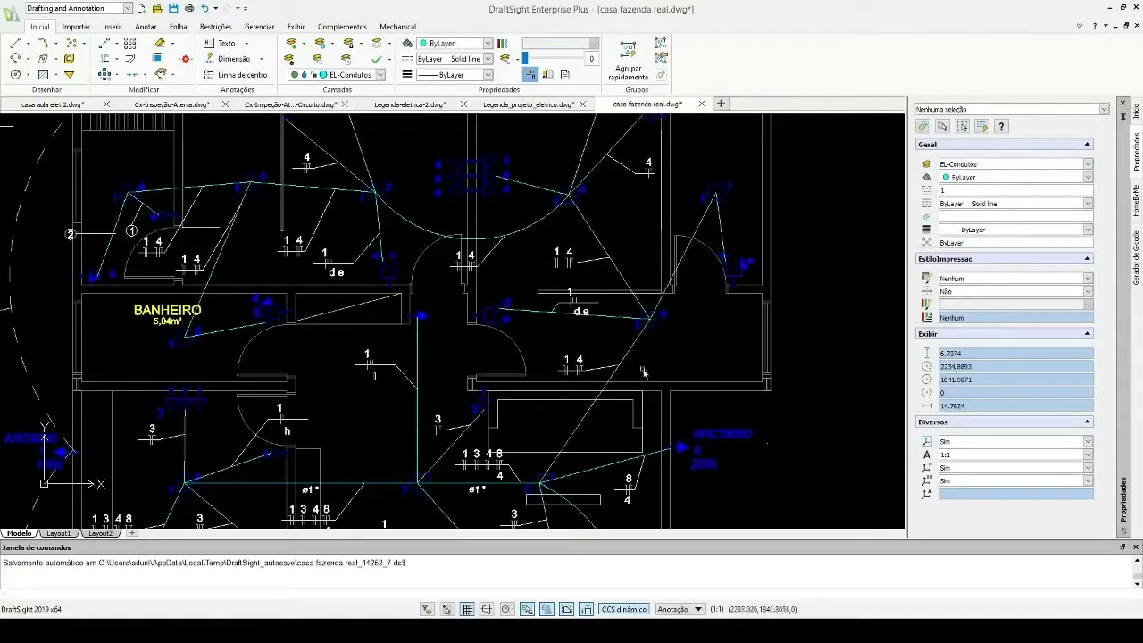
{"action": "scroll", "coordinate": [624, 231], "scroll_direction": "down", "scroll_amount": 2}
{"action": "scroll", "coordinate": [625, 231], "scroll_direction": "down", "scroll_amount": 2}
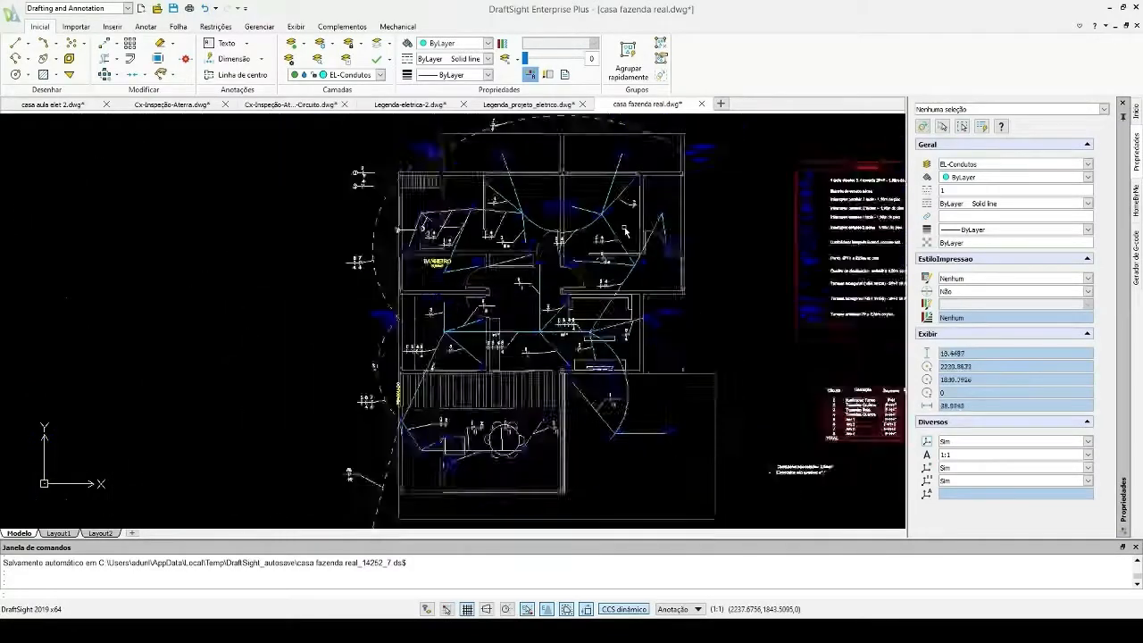
{"action": "scroll", "coordinate": [457, 511], "scroll_direction": "up", "scroll_amount": 5}
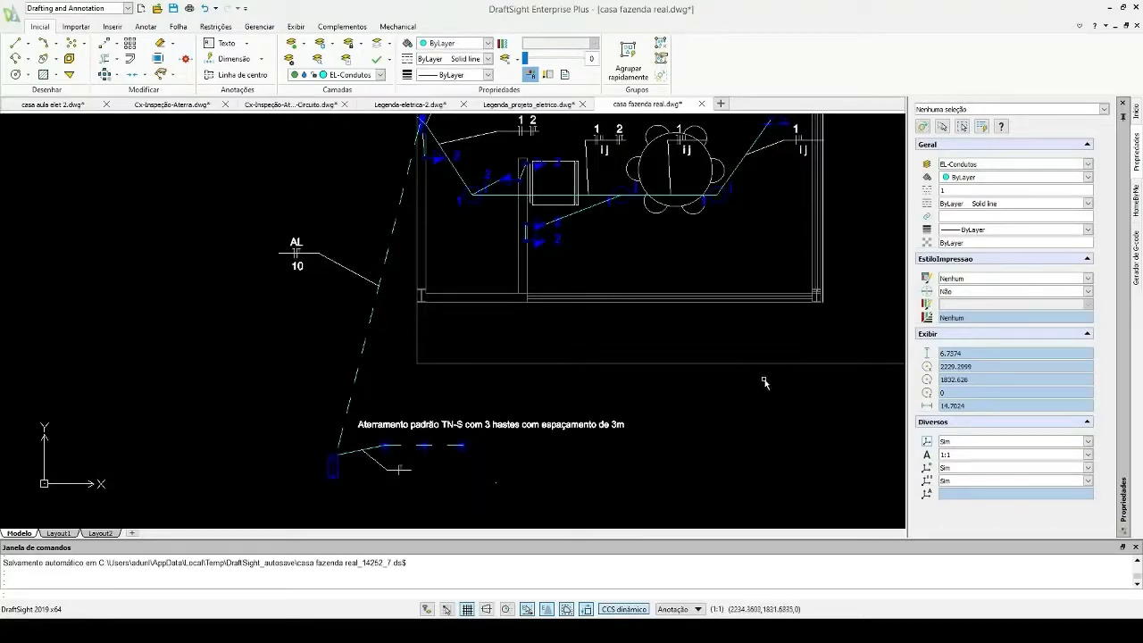
- Trace the dashed line from the grounding point to the blue panel symbol beside the pergola
{"action": "scroll", "coordinate": [379, 373], "scroll_direction": "down", "scroll_amount": 4}
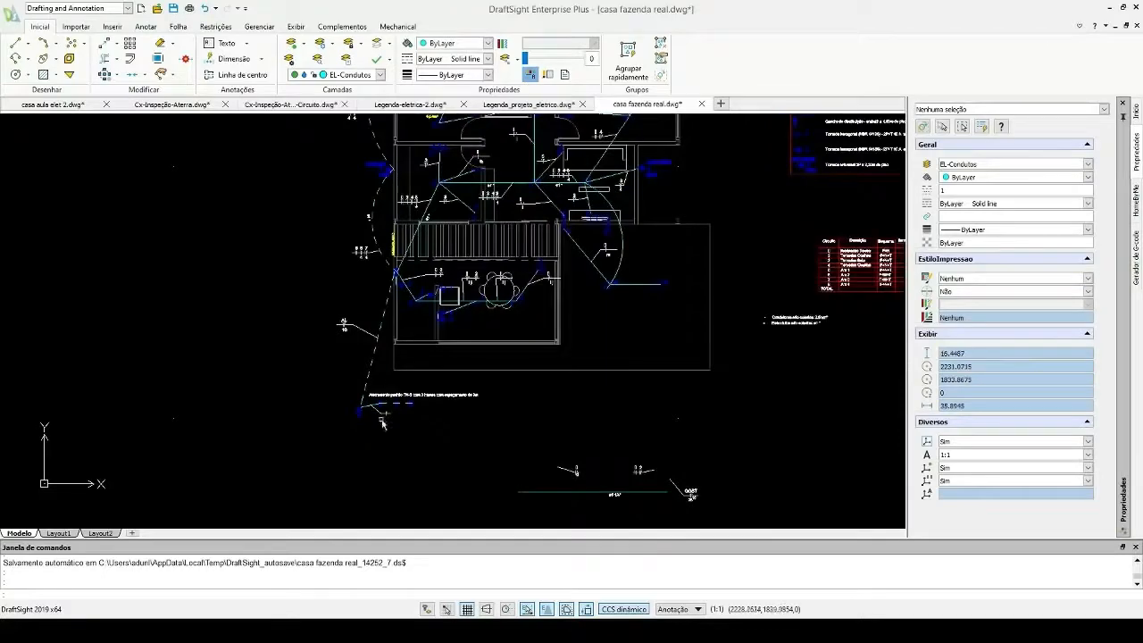
{"action": "middle_click_drag", "start_coordinate": [676, 92], "coordinate": [543, 300]}
{"action": "middle_click_drag", "start_coordinate": [379, 526], "coordinate": [371, 347]}
{"action": "scroll", "coordinate": [370, 346], "scroll_direction": "up", "scroll_amount": 2}
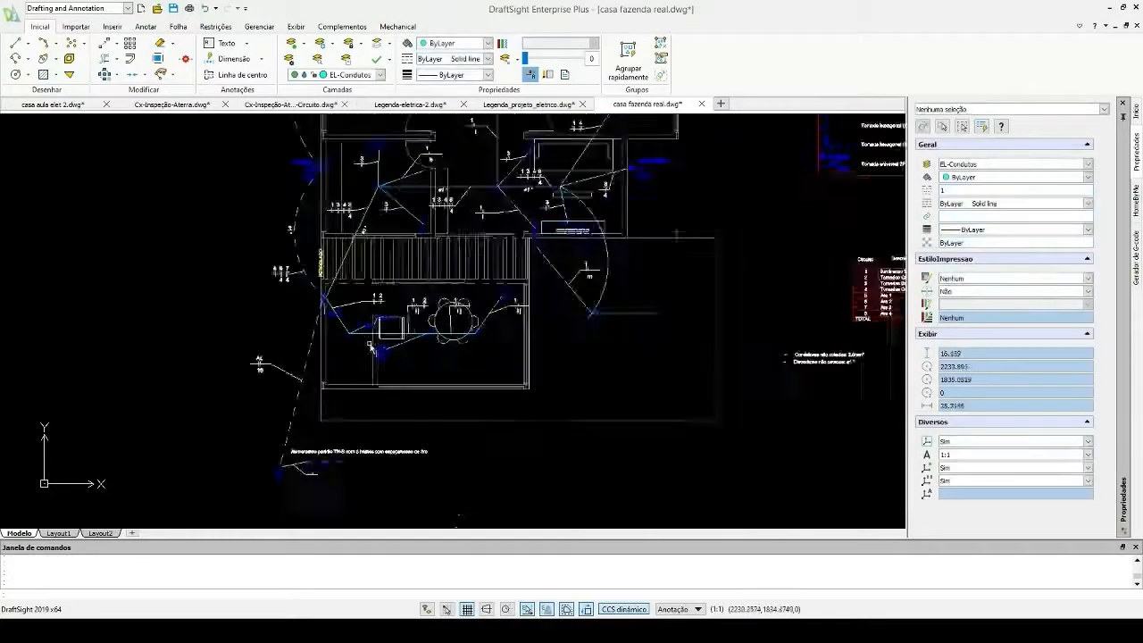
{"action": "scroll", "coordinate": [346, 308], "scroll_direction": "up", "scroll_amount": 5}
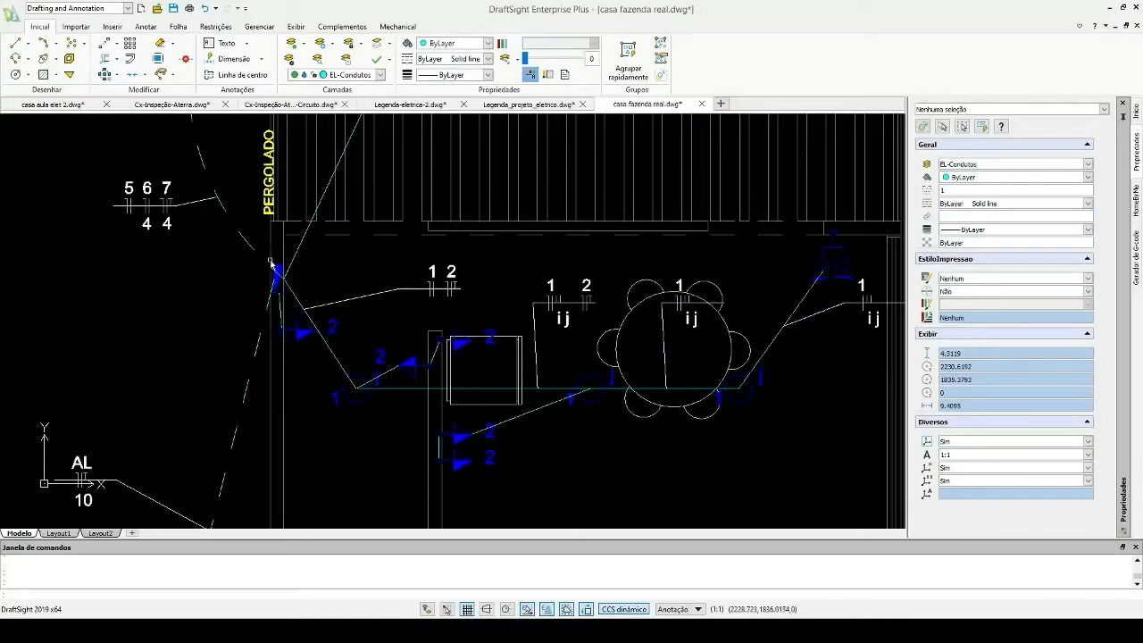
{"action": "scroll", "coordinate": [272, 263], "scroll_direction": "down", "scroll_amount": 3}
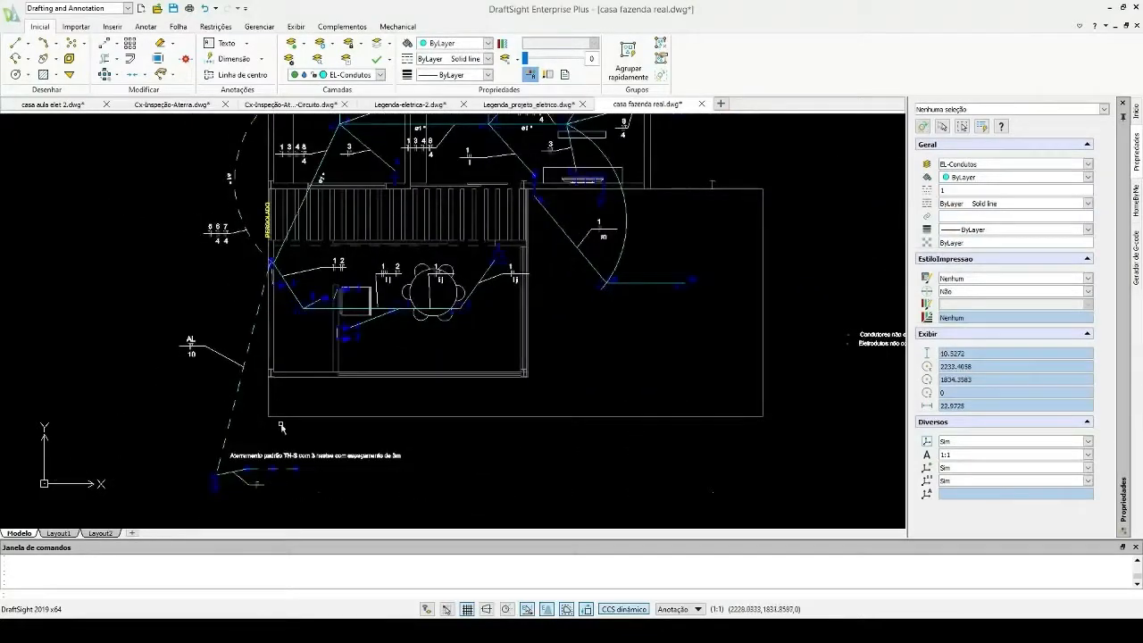
{"action": "middle_click_drag", "start_coordinate": [250, 442], "coordinate": [269, 394]}
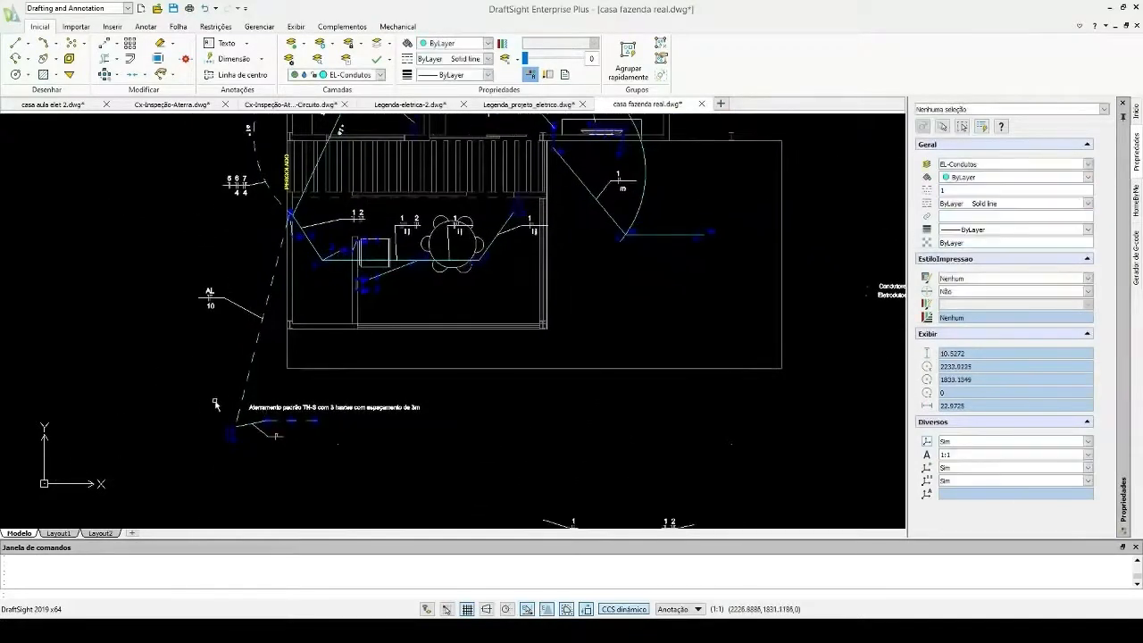
- Inspect the link between the grounding rods and the blue supply box, and both ends of the dashed AL line
{"action": "scroll", "coordinate": [401, 466], "scroll_direction": "up", "scroll_amount": 2}
{"action": "middle_click_drag", "start_coordinate": [239, 326], "coordinate": [323, 399]}
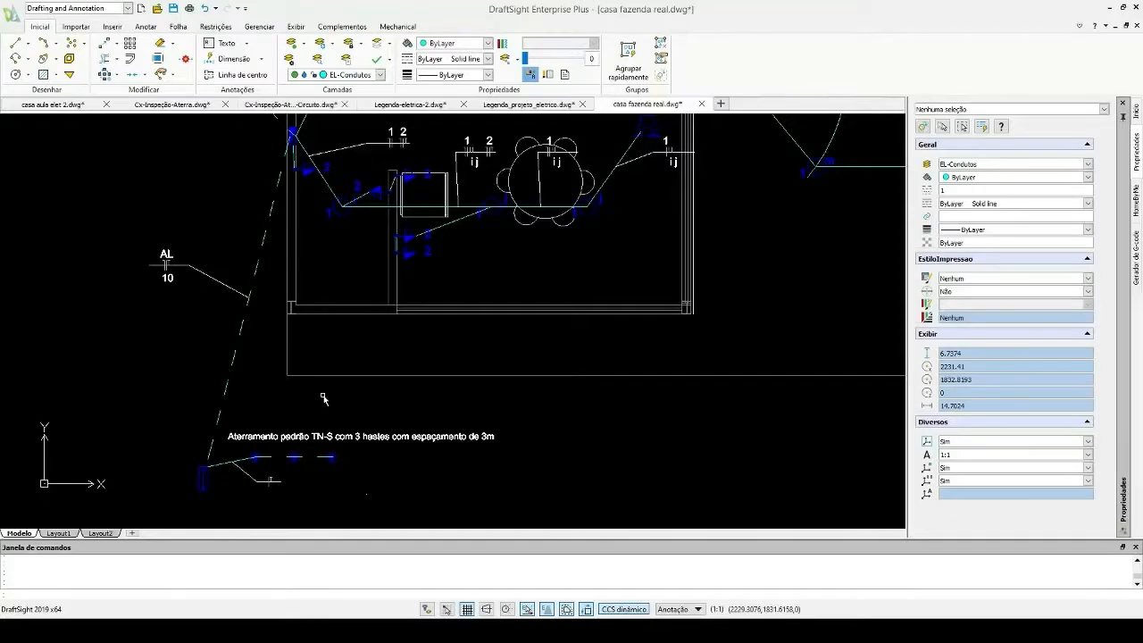
{"action": "scroll", "coordinate": [236, 498], "scroll_direction": "up", "scroll_amount": 3}
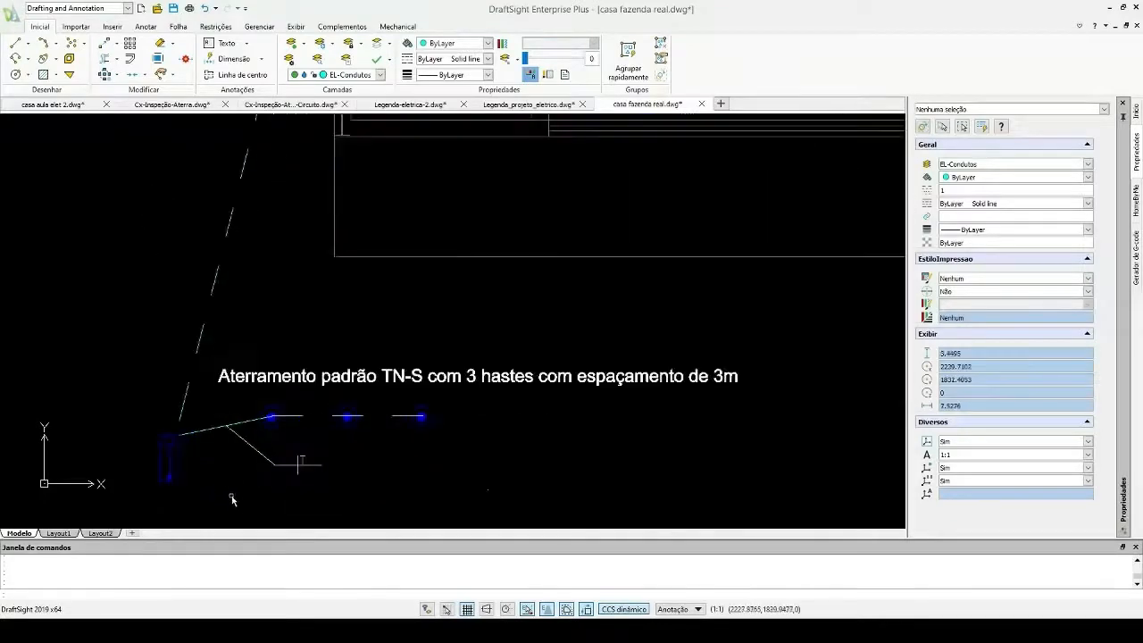
{"action": "scroll", "coordinate": [192, 386], "scroll_direction": "down", "scroll_amount": 2}
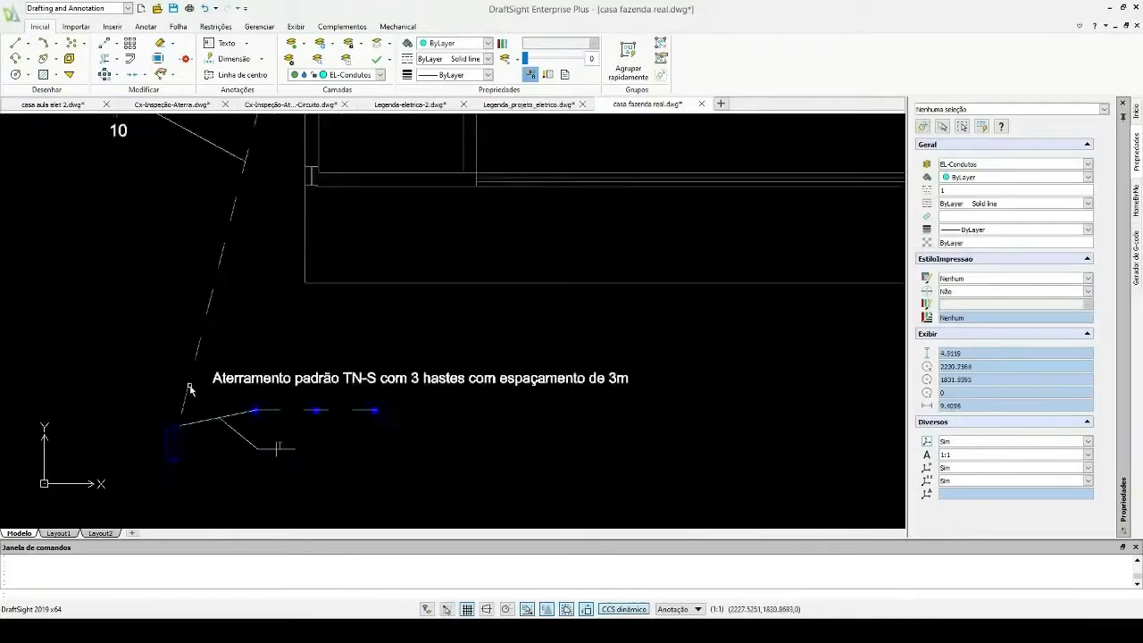
{"action": "mouse_move", "coordinate": [290, 202]}
{"action": "middle_mouse_down"}
{"action": "mouse_move", "coordinate": [286, 257]}
{"action": "mouse_move", "coordinate": [223, 473]}
{"action": "middle_mouse_up"}
{"action": "scroll", "coordinate": [225, 285], "scroll_direction": "up", "scroll_amount": 3}
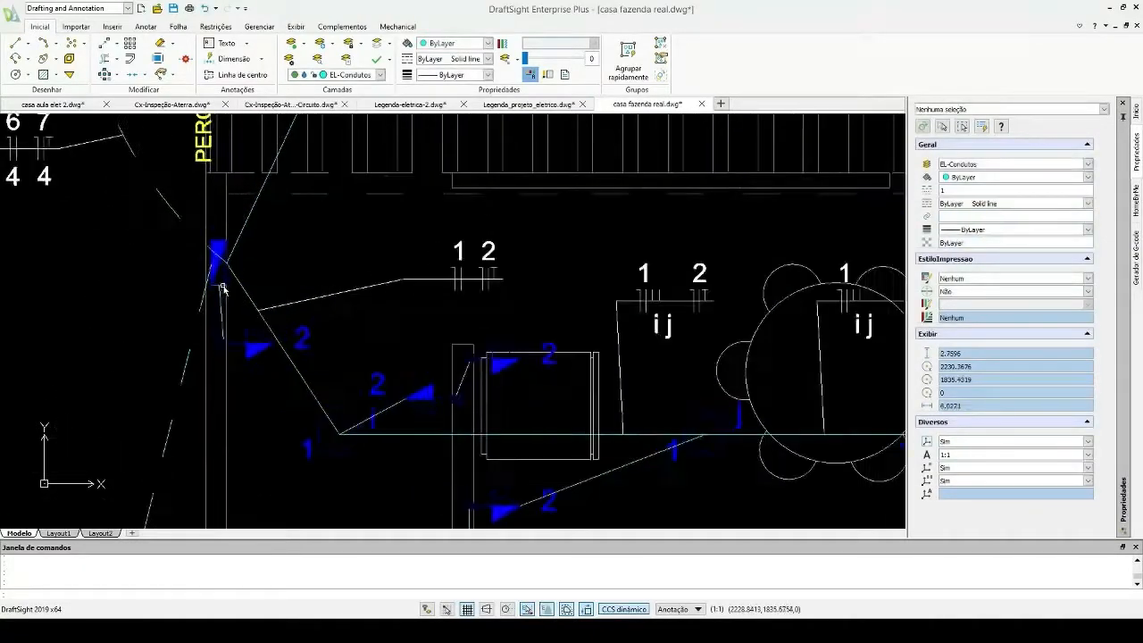
{"action": "scroll", "coordinate": [237, 254], "scroll_direction": "down", "scroll_amount": 3}
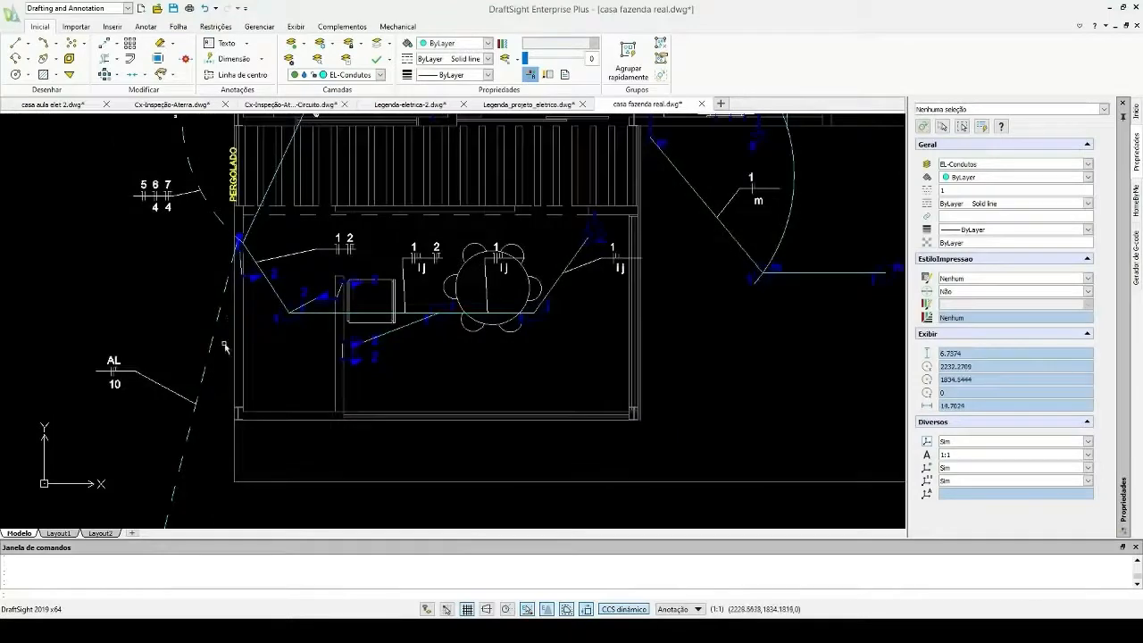
{"action": "middle_click_drag", "start_coordinate": [197, 483], "coordinate": [247, 363]}
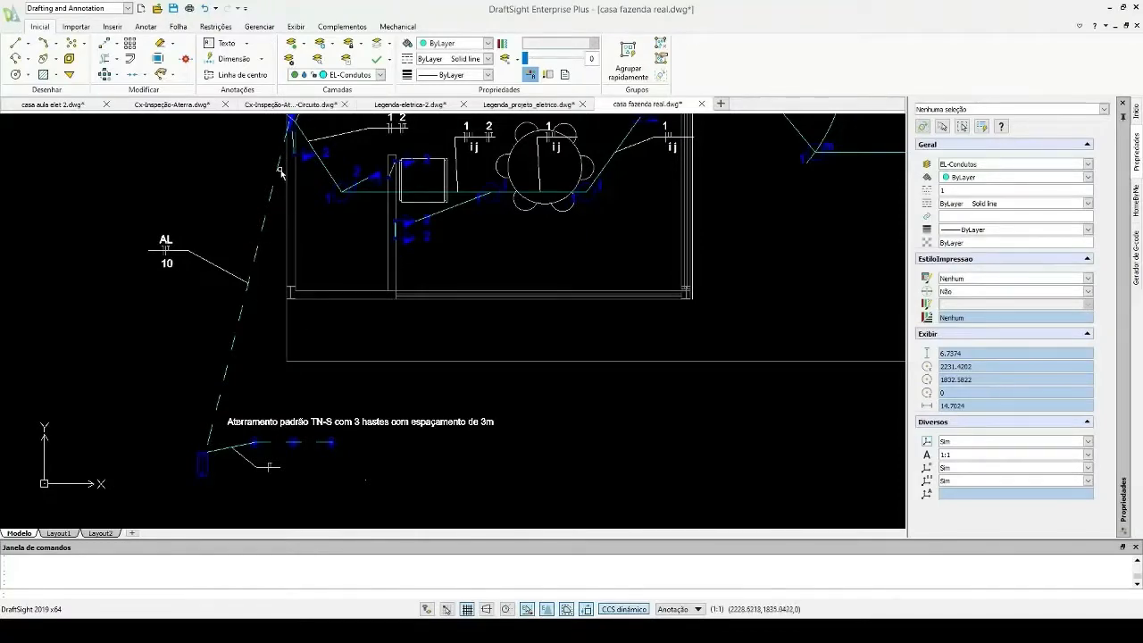
- Examine the AL 10 conductor annotation on the dashed line and the conductor symbol leading to the first grounding rod
{"action": "scroll", "coordinate": [286, 174], "scroll_direction": "up", "scroll_amount": 4}
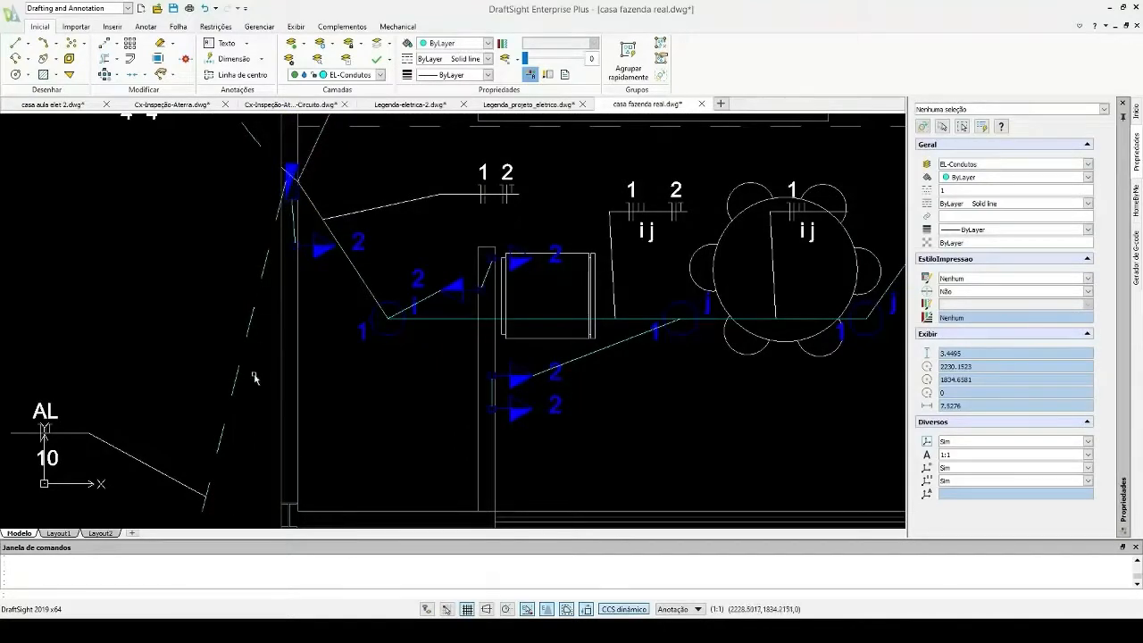
{"action": "mouse_move", "coordinate": [269, 346]}
{"action": "middle_mouse_down"}
{"action": "mouse_move", "coordinate": [302, 255]}
{"action": "mouse_move", "coordinate": [357, 161]}
{"action": "mouse_move", "coordinate": [348, 240]}
{"action": "middle_mouse_up"}
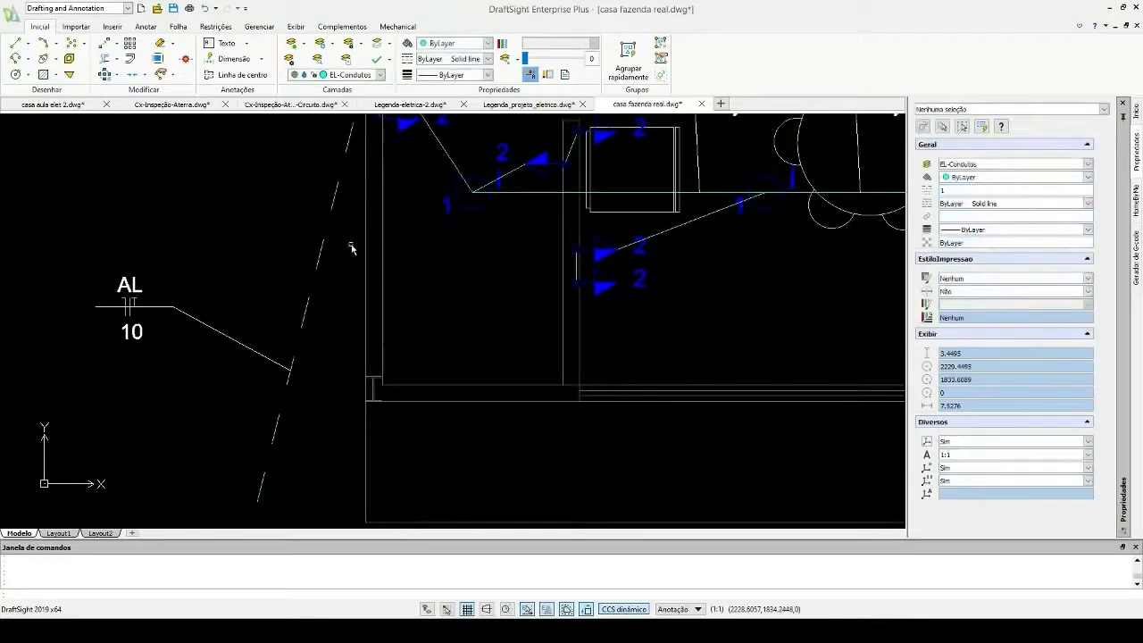
{"action": "scroll", "coordinate": [352, 249], "scroll_direction": "down", "scroll_amount": 2}
{"action": "middle_click_drag", "start_coordinate": [301, 392], "coordinate": [308, 357]}
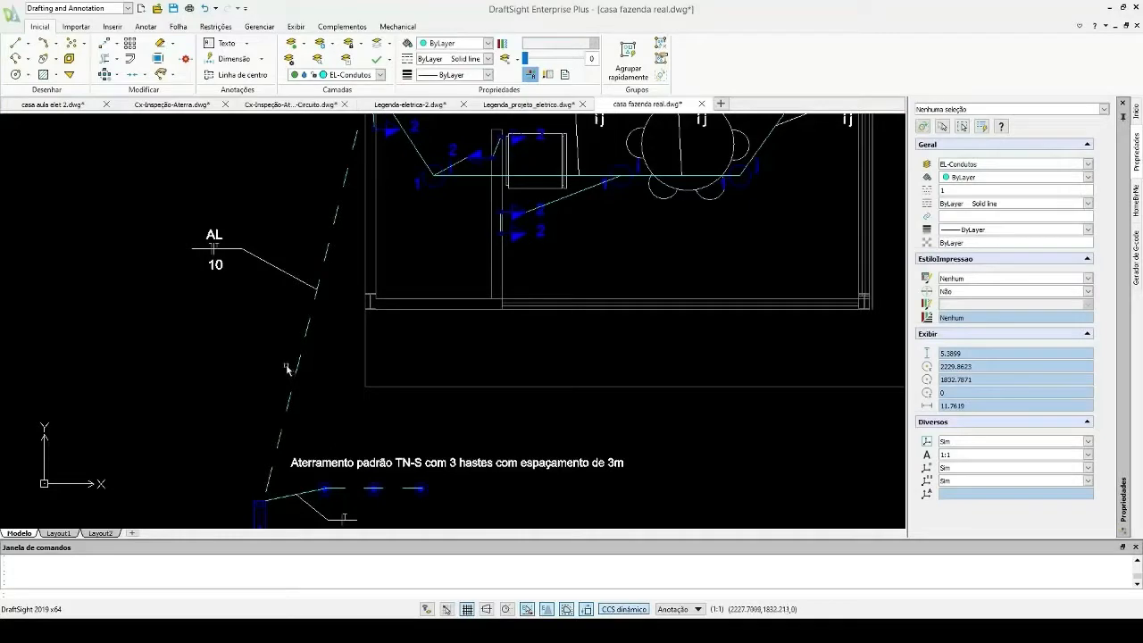
{"action": "scroll", "coordinate": [288, 368], "scroll_direction": "down", "scroll_amount": 1}
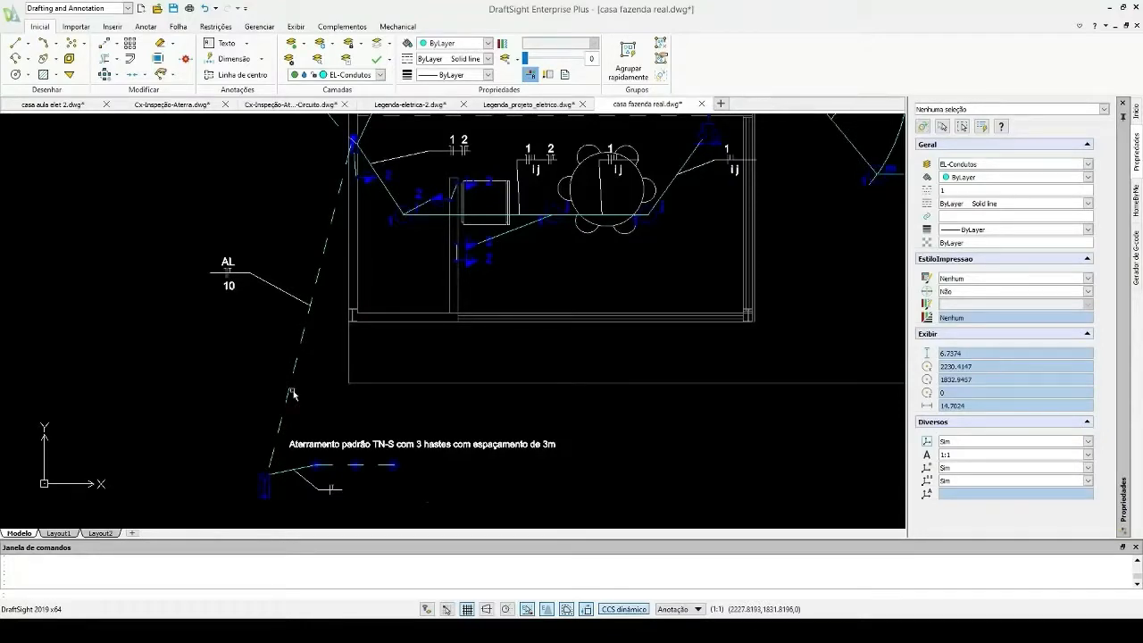
{"action": "scroll", "coordinate": [292, 393], "scroll_direction": "down", "scroll_amount": 2}
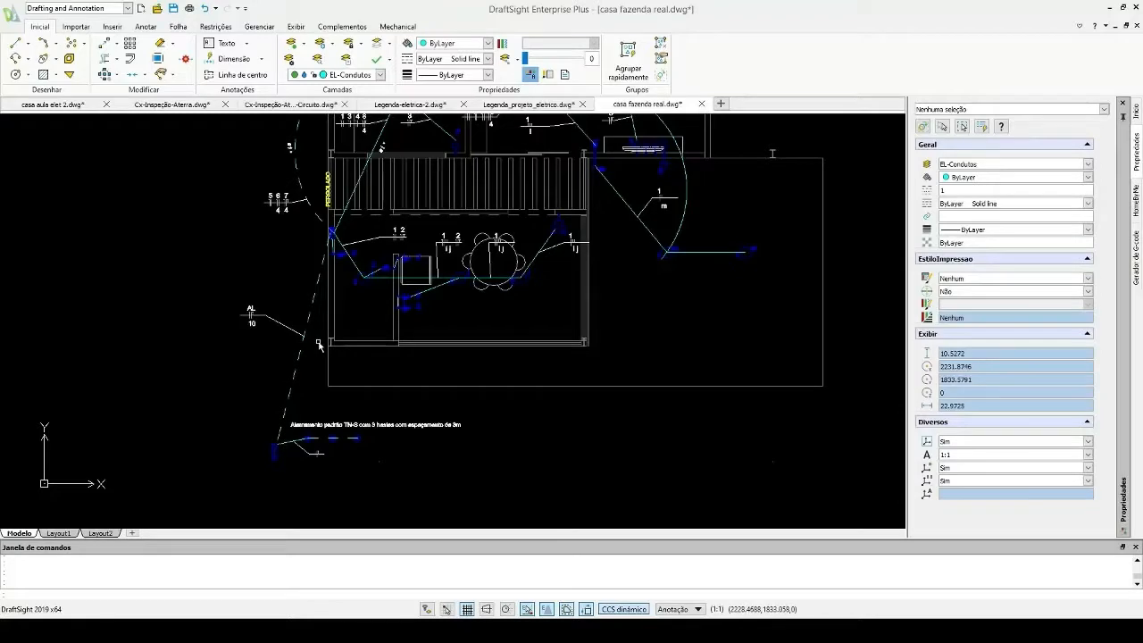
{"action": "scroll", "coordinate": [541, 386], "scroll_direction": "down", "scroll_amount": 3}
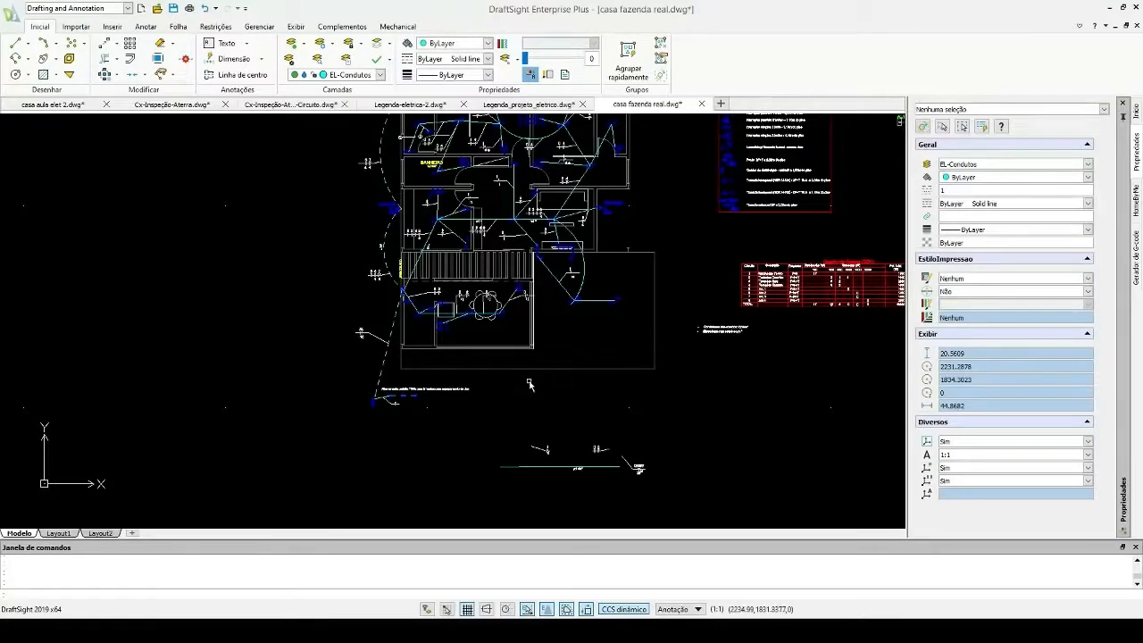
{"action": "scroll", "coordinate": [402, 382], "scroll_direction": "up", "scroll_amount": 5}
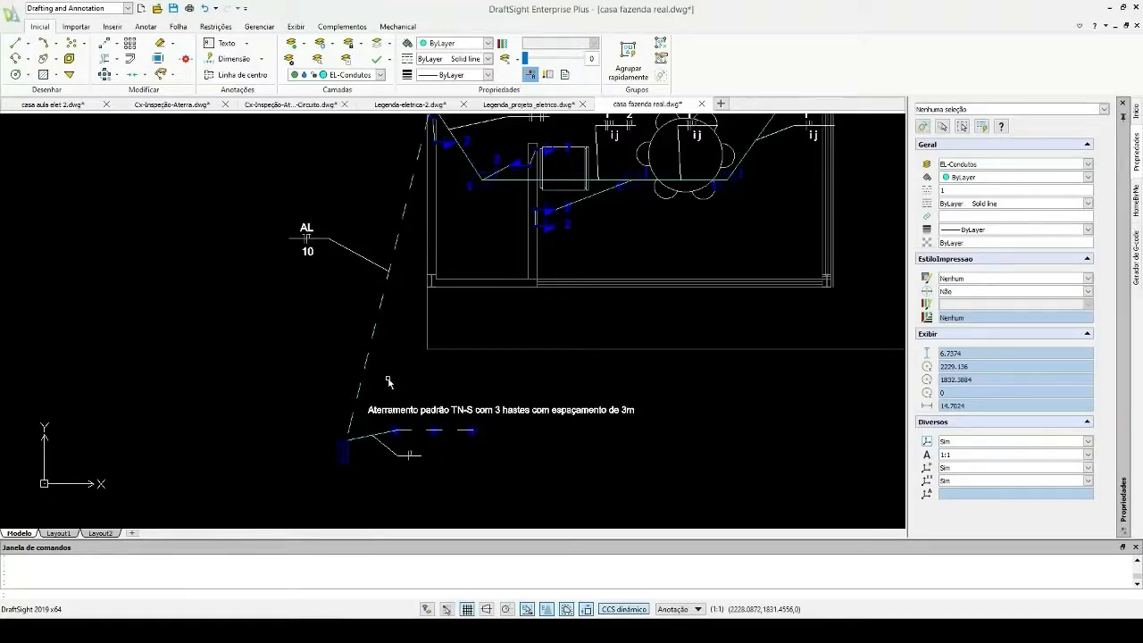
{"action": "scroll", "coordinate": [461, 439], "scroll_direction": "up", "scroll_amount": 2}
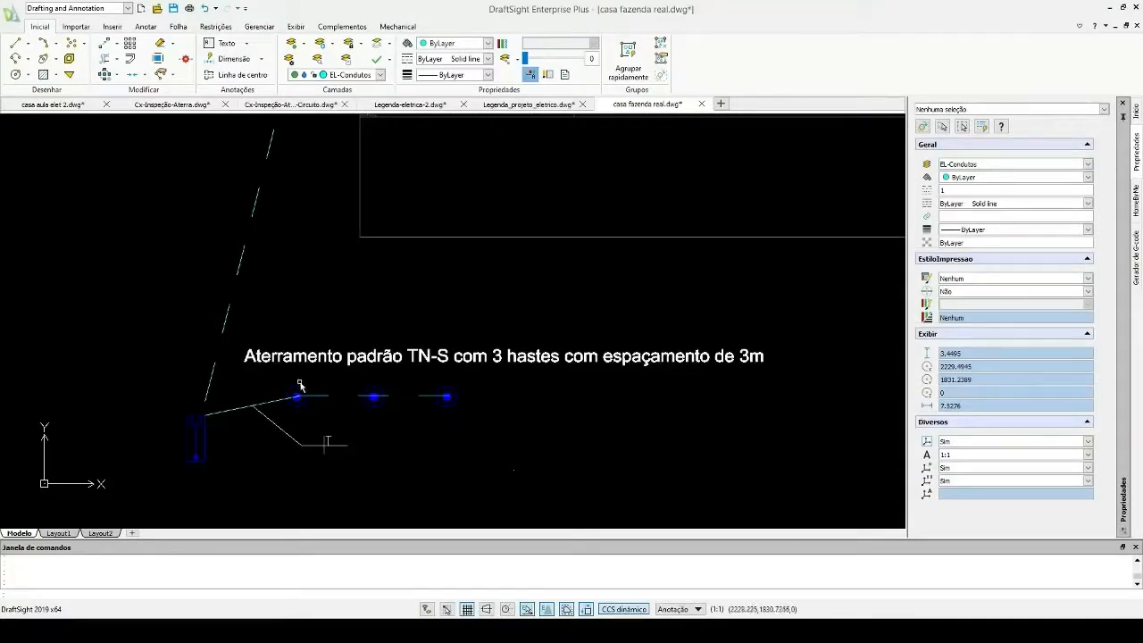
{"action": "scroll", "coordinate": [287, 400], "scroll_direction": "down", "scroll_amount": 5}
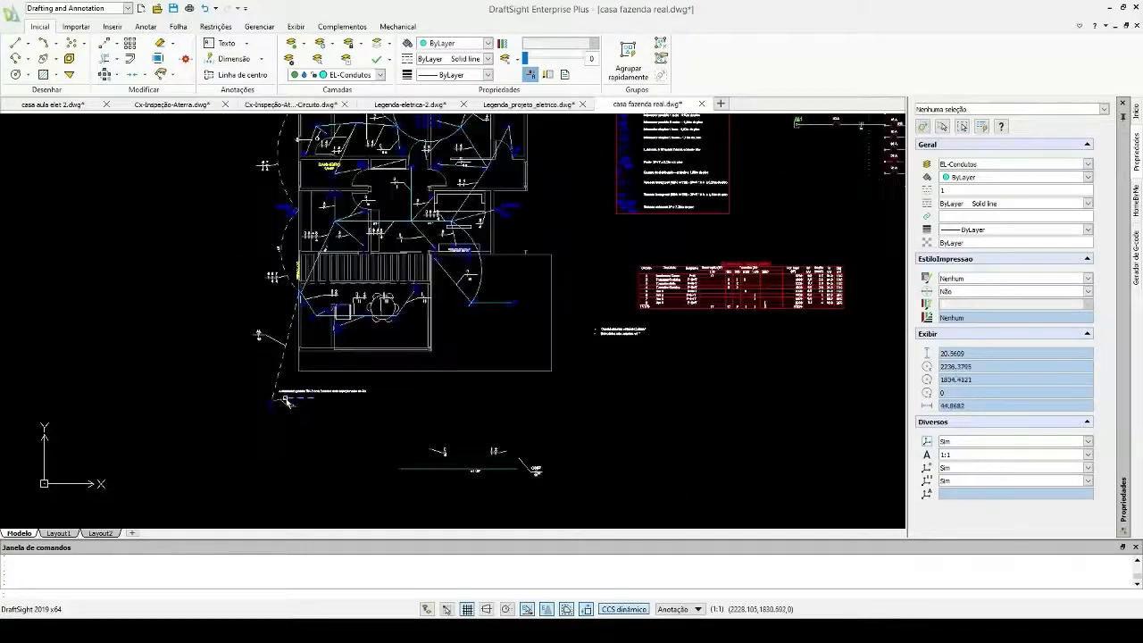
- Examine the grounding rod inspection box detail, including its PVC box, tinned clamp, bare copper cable and 2,40 m rod callouts
{"action": "scroll", "coordinate": [545, 317], "scroll_direction": "up", "scroll_amount": 6}
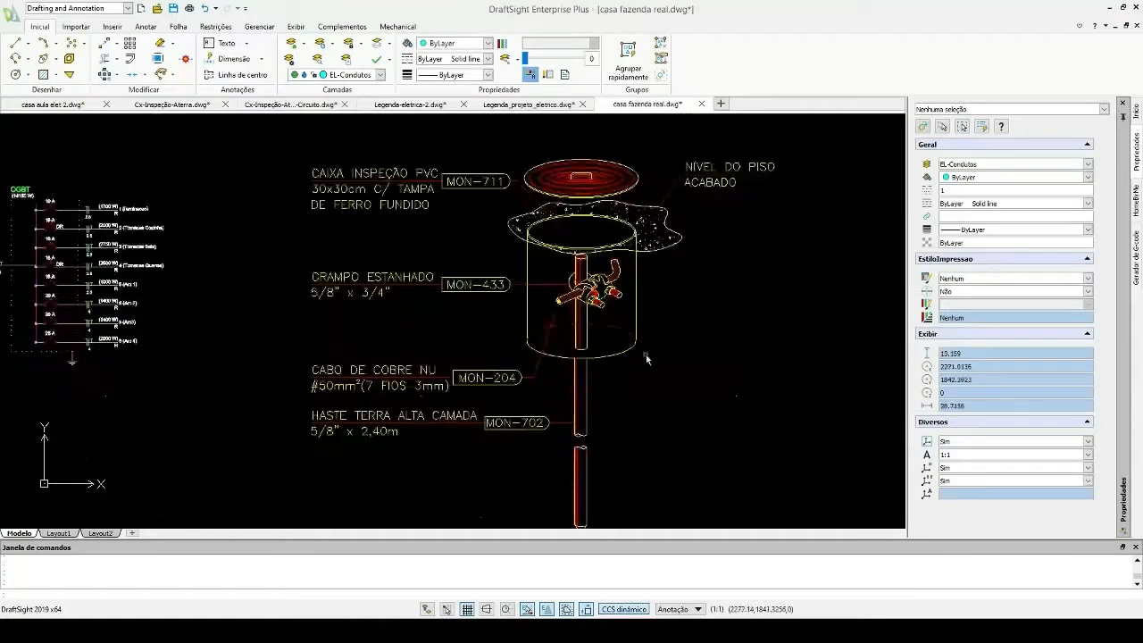
{"action": "mouse_move", "coordinate": [643, 354]}
{"action": "middle_mouse_down"}
{"action": "mouse_move", "coordinate": [523, 289]}
{"action": "mouse_move", "coordinate": [479, 341]}
{"action": "middle_mouse_up"}
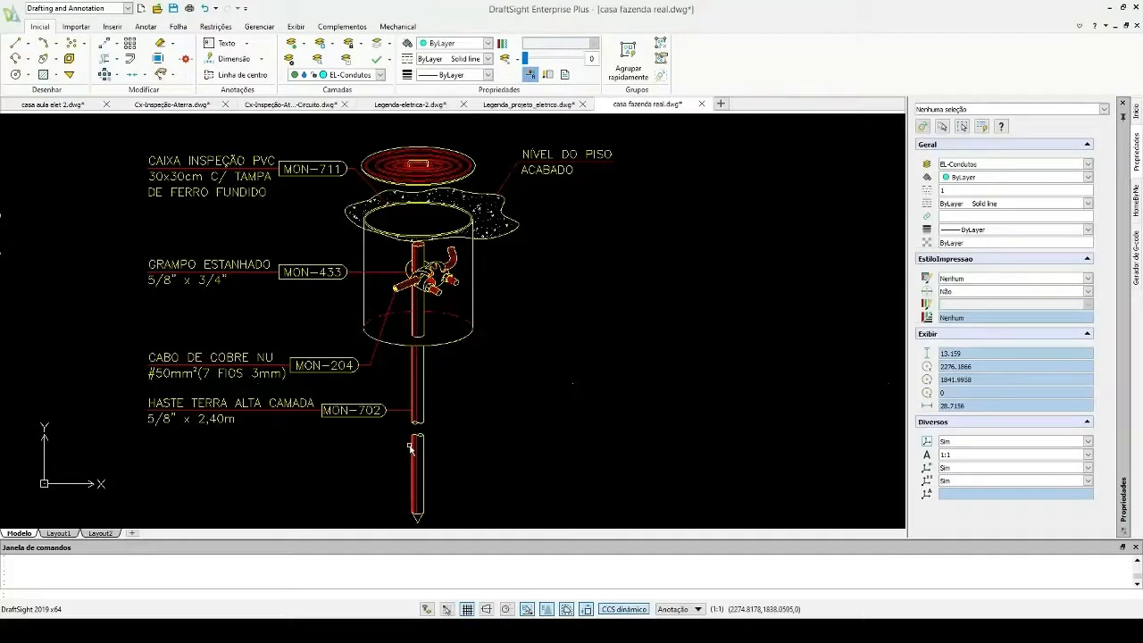
{"action": "scroll", "coordinate": [411, 448], "scroll_direction": "down", "scroll_amount": 2}
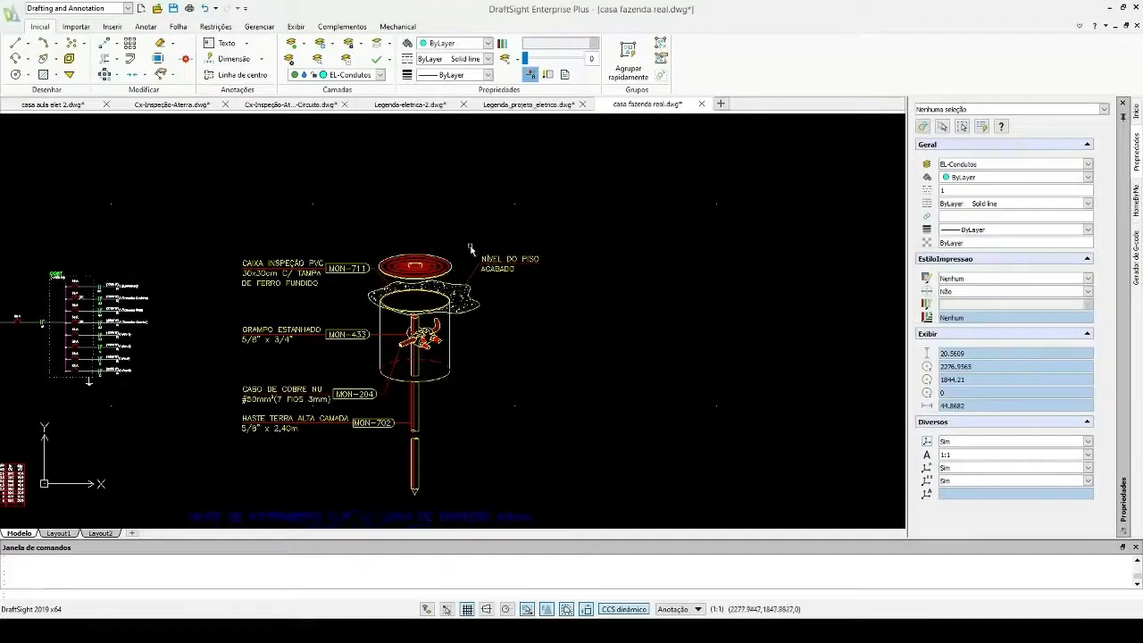
{"action": "scroll", "coordinate": [489, 316], "scroll_direction": "down", "scroll_amount": 1}
{"action": "scroll", "coordinate": [489, 316], "scroll_direction": "down", "scroll_amount": 3}
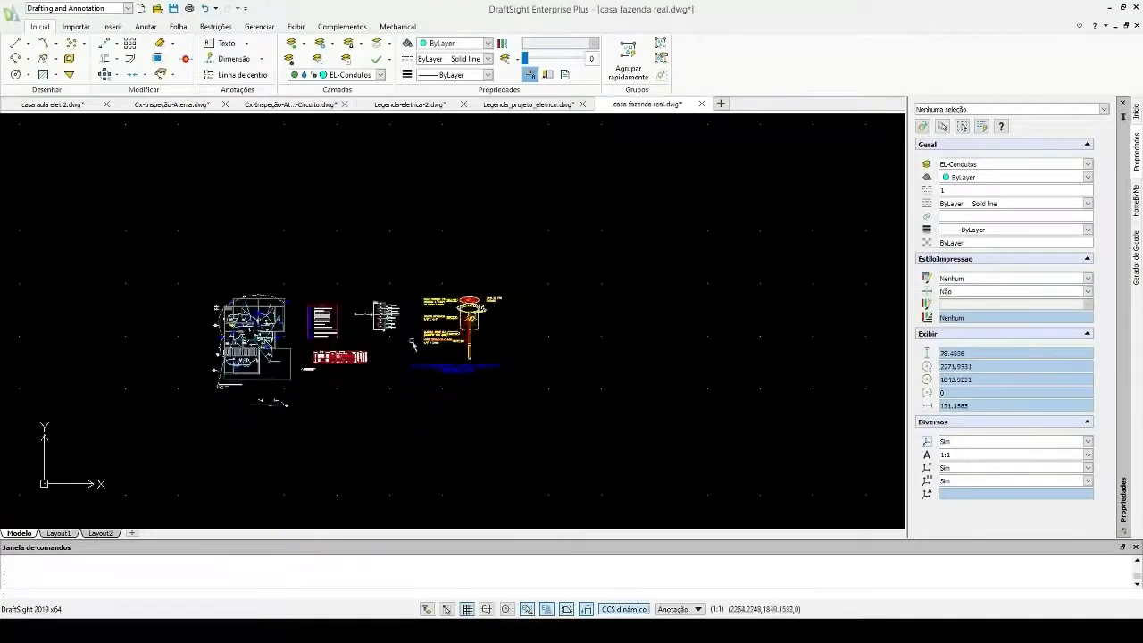
- Locate and highlight the first grounding rod symbol below the TN-S note on the farm house plan
{"action": "scroll", "coordinate": [312, 341], "scroll_direction": "up", "scroll_amount": 2}
{"action": "scroll", "coordinate": [312, 341], "scroll_direction": "up", "scroll_amount": 3}
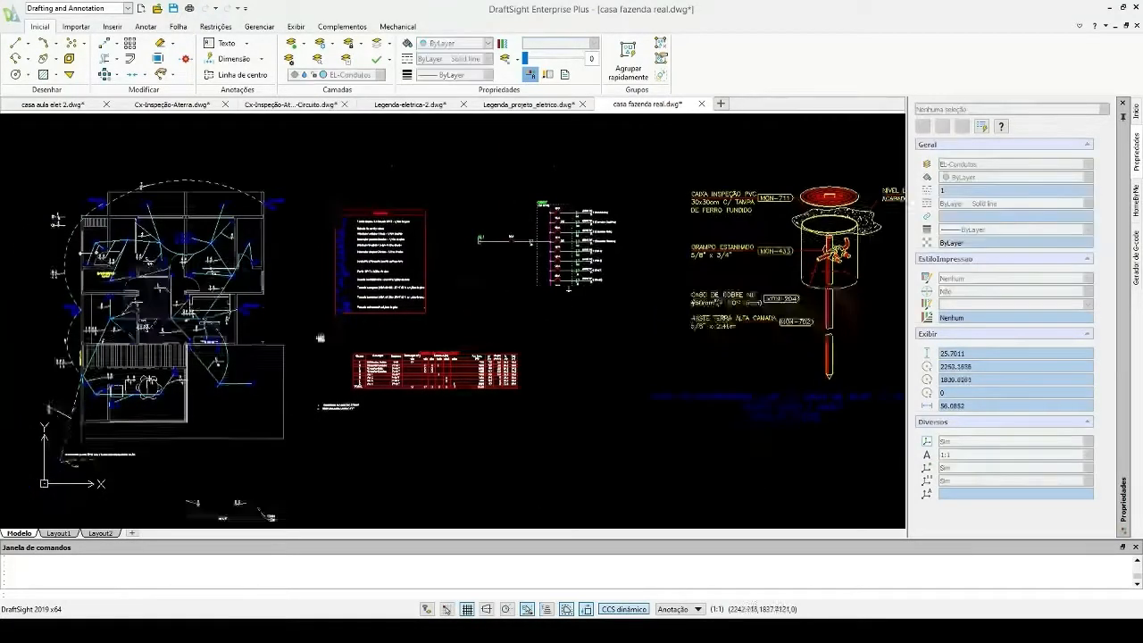
{"action": "scroll", "coordinate": [294, 361], "scroll_direction": "up", "scroll_amount": 4}
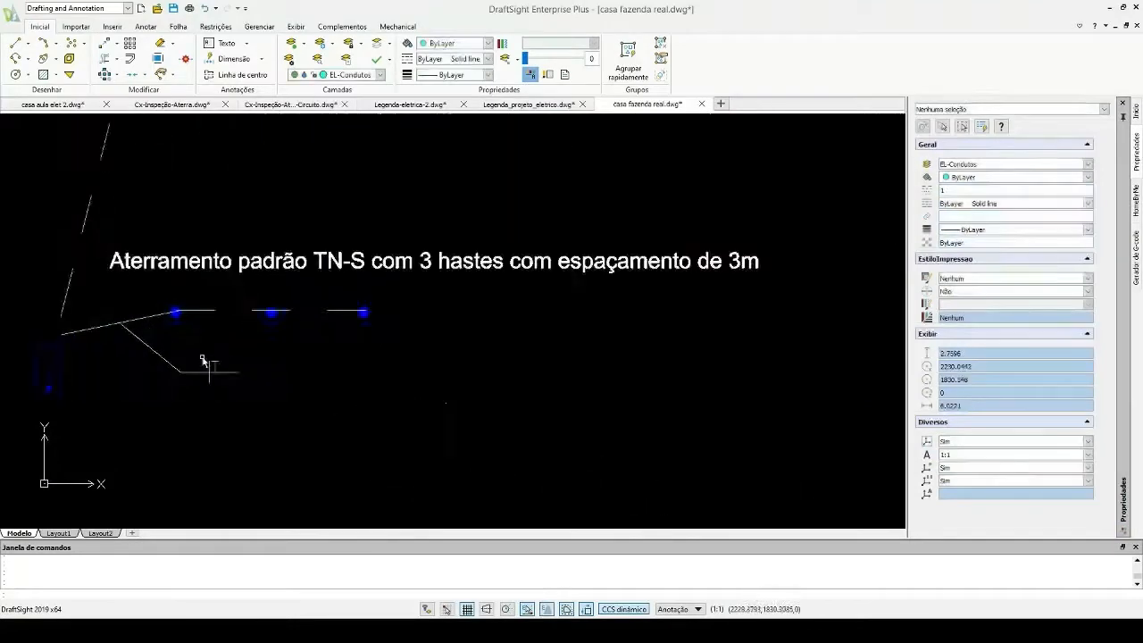
{"action": "left_click", "coordinate": [150, 286]}
{"action": "left_click", "coordinate": [213, 339]}
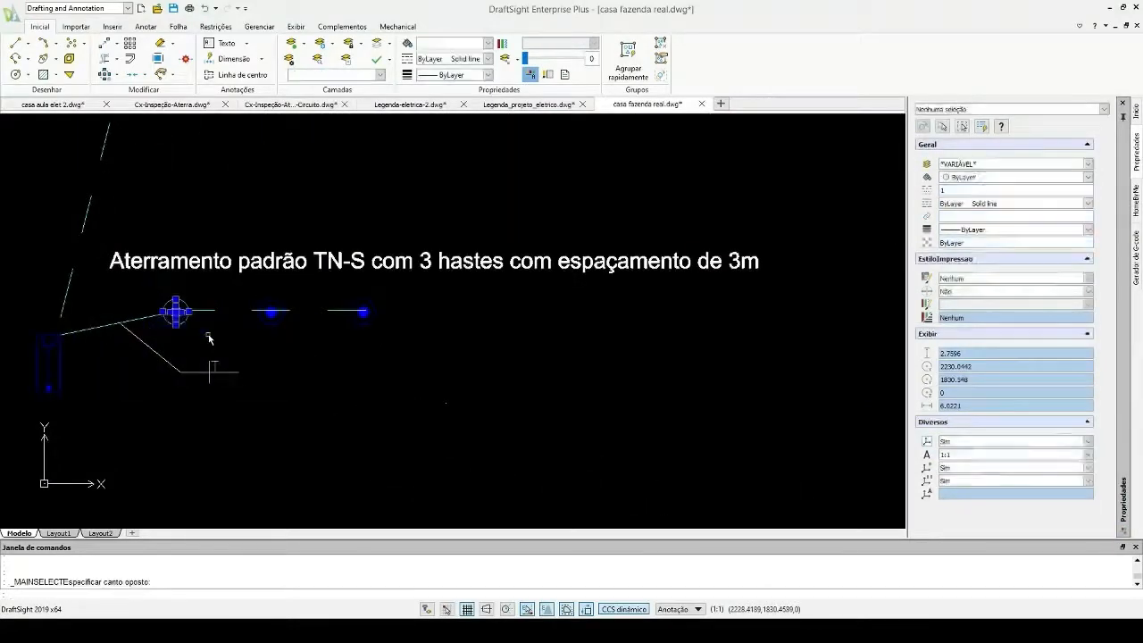
{"action": "key", "text": "Escape"}
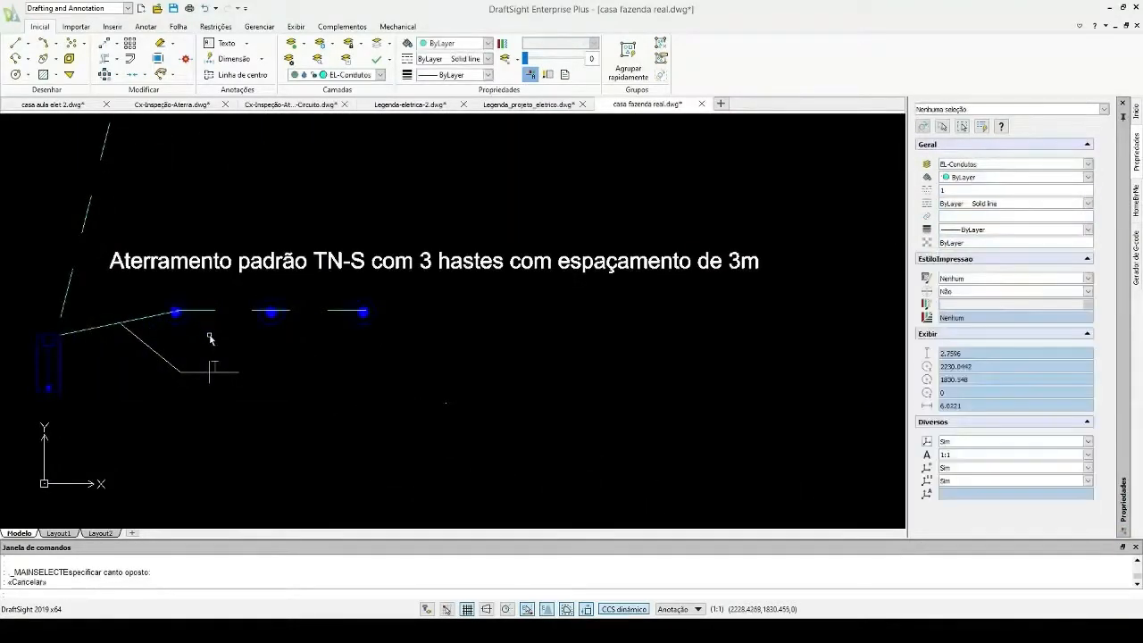
- Measure the distance between the first and second grounding rods
{"action": "scroll", "coordinate": [222, 344], "scroll_direction": "down", "scroll_amount": 1}
{"action": "scroll", "coordinate": [229, 306], "scroll_direction": "up", "scroll_amount": 1}
{"action": "scroll", "coordinate": [205, 321], "scroll_direction": "up", "scroll_amount": 2}
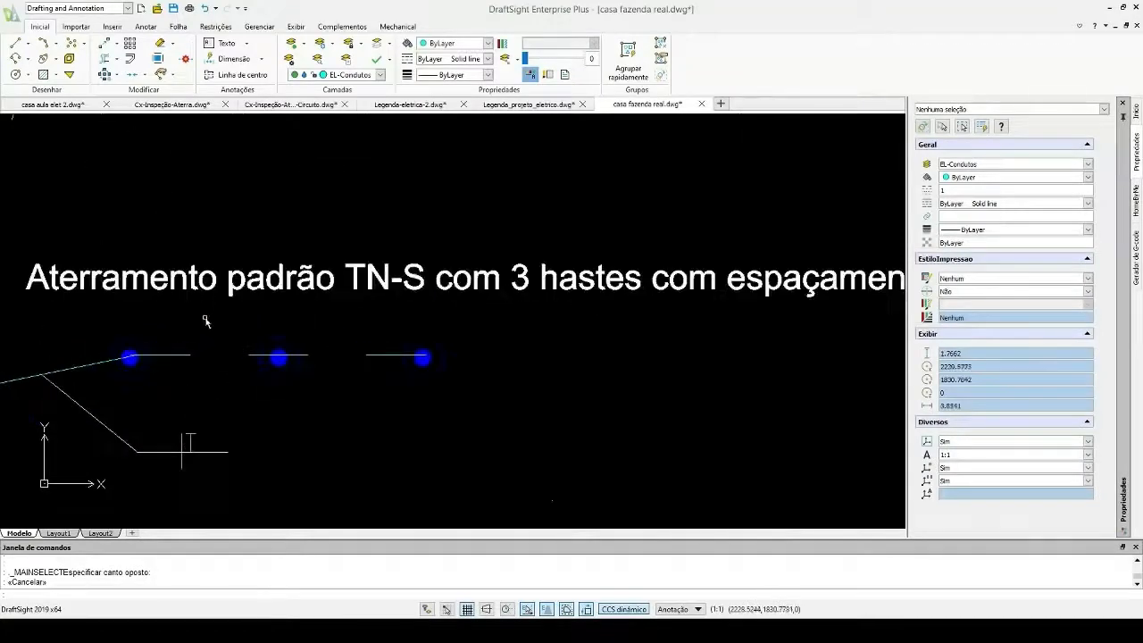
{"action": "type", "text": "di"}
{"action": "key", "text": "Return"}
{"action": "left_click", "coordinate": [129, 358]}
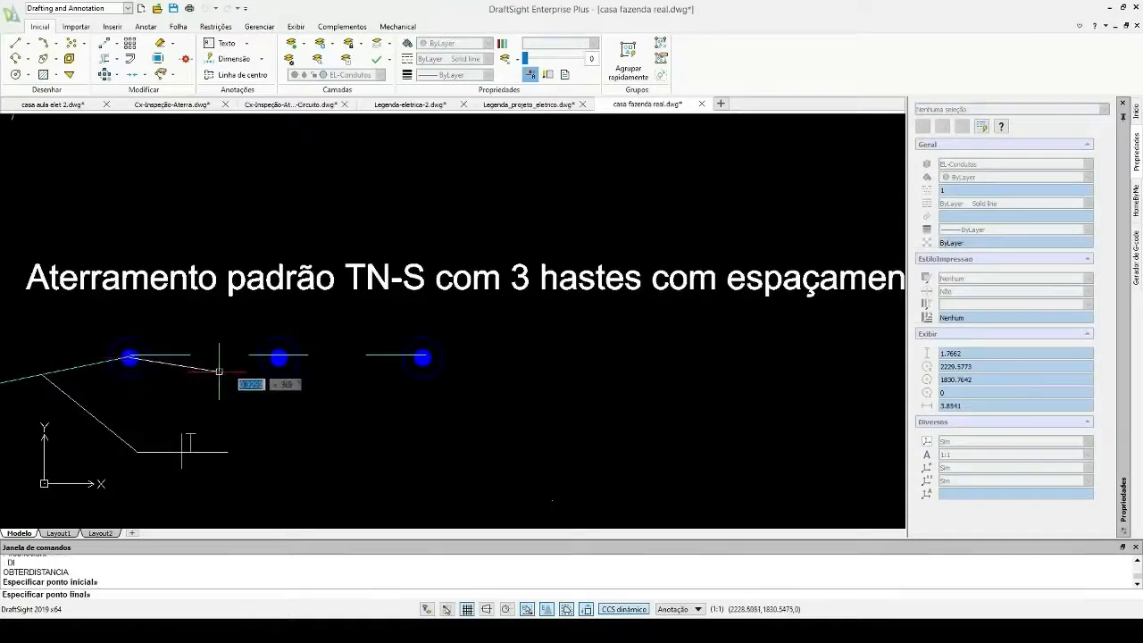
{"action": "left_click", "coordinate": [279, 357]}
- Examine the three-rod grounding layout, its conductor symbol and the AL 10 supply line up to the house
{"action": "scroll", "coordinate": [407, 454], "scroll_direction": "down", "scroll_amount": 5}
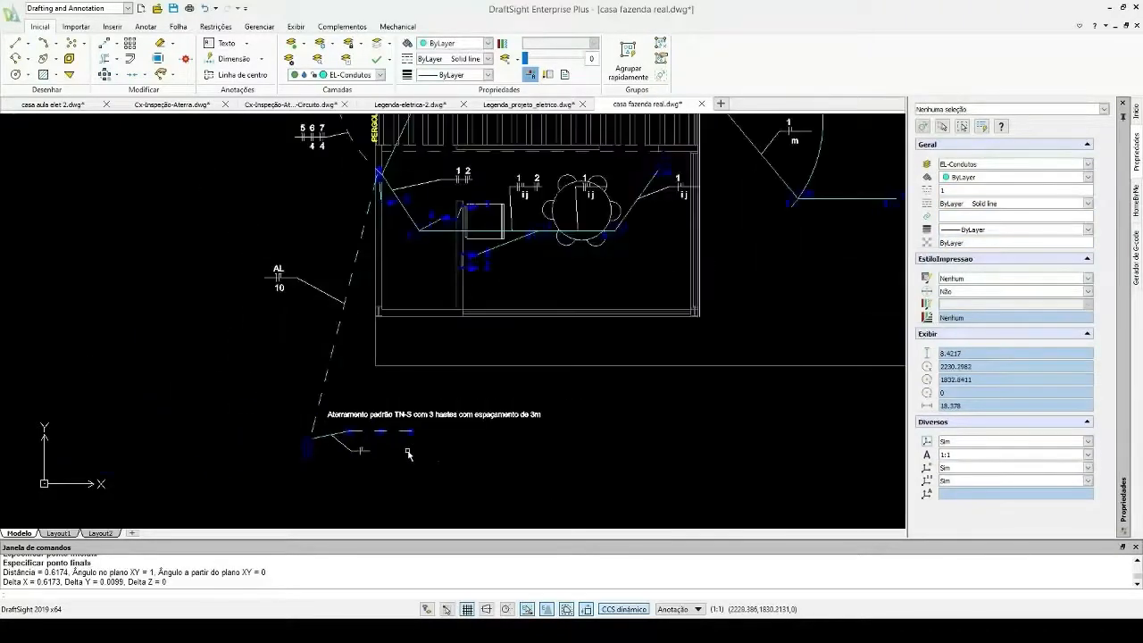
{"action": "scroll", "coordinate": [379, 339], "scroll_direction": "up", "scroll_amount": 3}
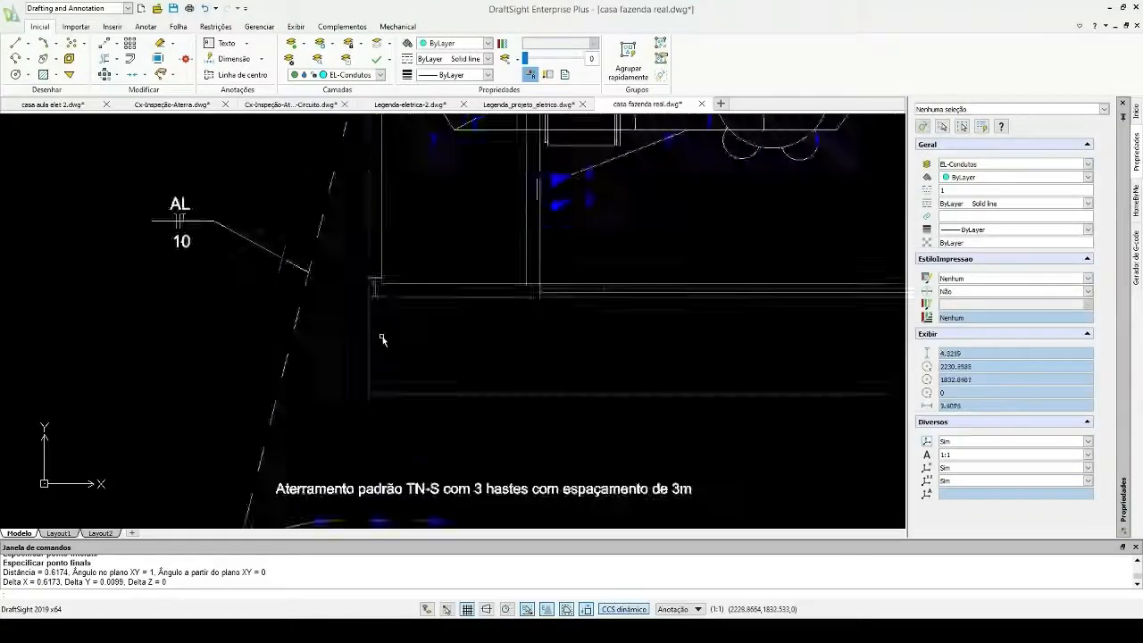
{"action": "scroll", "coordinate": [379, 341], "scroll_direction": "down", "scroll_amount": 3}
{"action": "scroll", "coordinate": [366, 429], "scroll_direction": "up", "scroll_amount": 5}
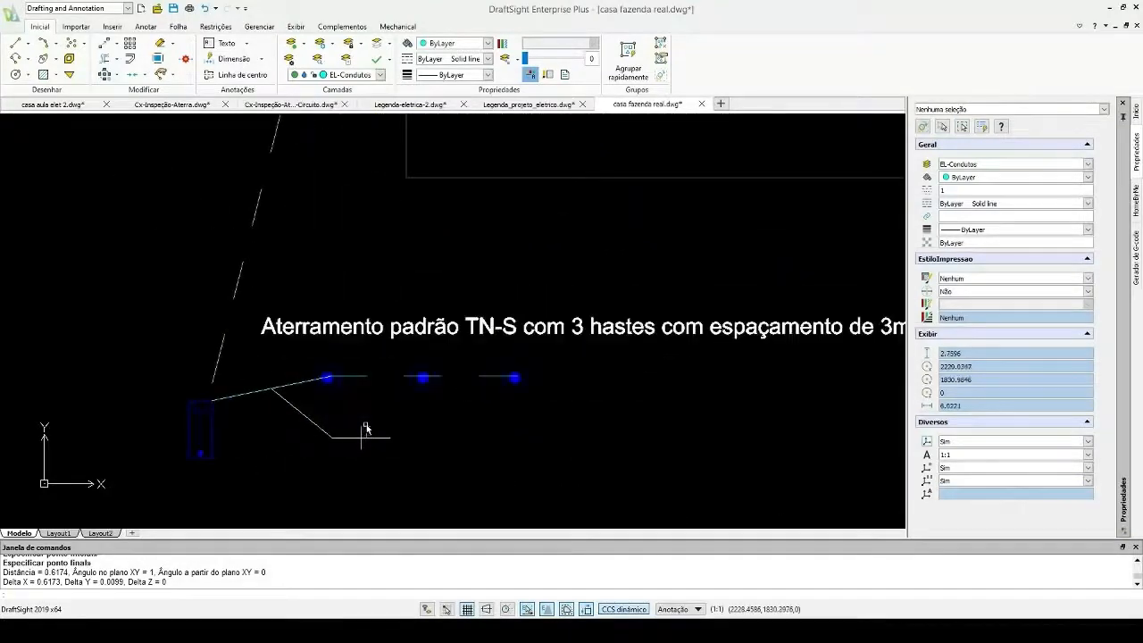
{"action": "scroll", "coordinate": [366, 430], "scroll_direction": "down", "scroll_amount": 4}
{"action": "scroll", "coordinate": [358, 451], "scroll_direction": "up", "scroll_amount": 4}
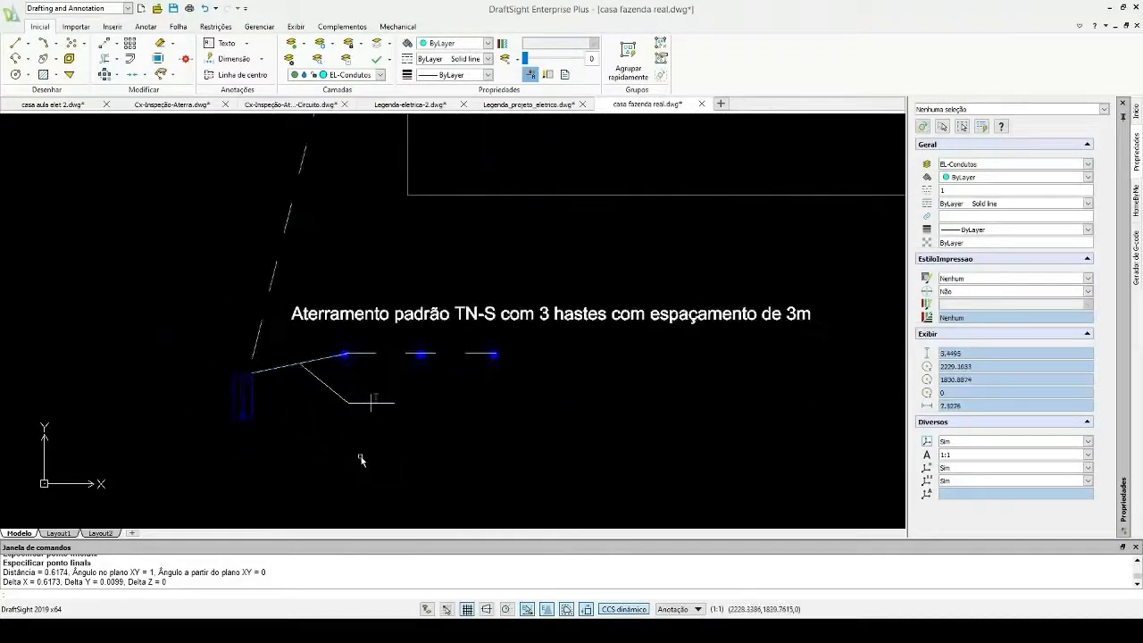
{"action": "scroll", "coordinate": [361, 460], "scroll_direction": "up", "scroll_amount": 2}
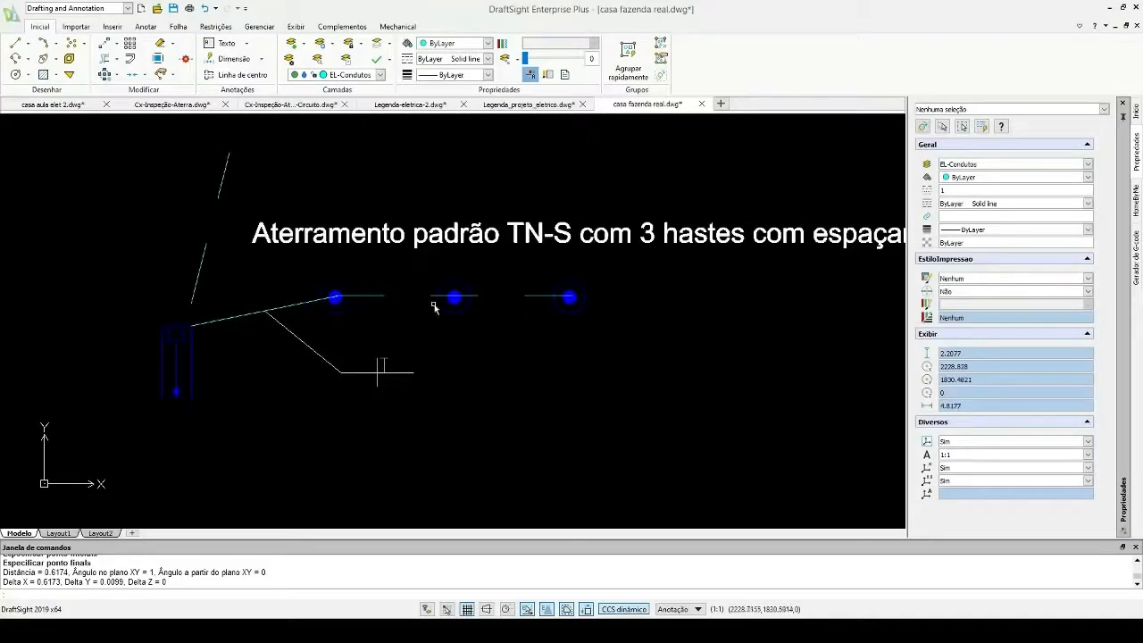
{"action": "scroll", "coordinate": [401, 414], "scroll_direction": "down", "scroll_amount": 4}
{"action": "scroll", "coordinate": [399, 415], "scroll_direction": "up", "scroll_amount": 2}
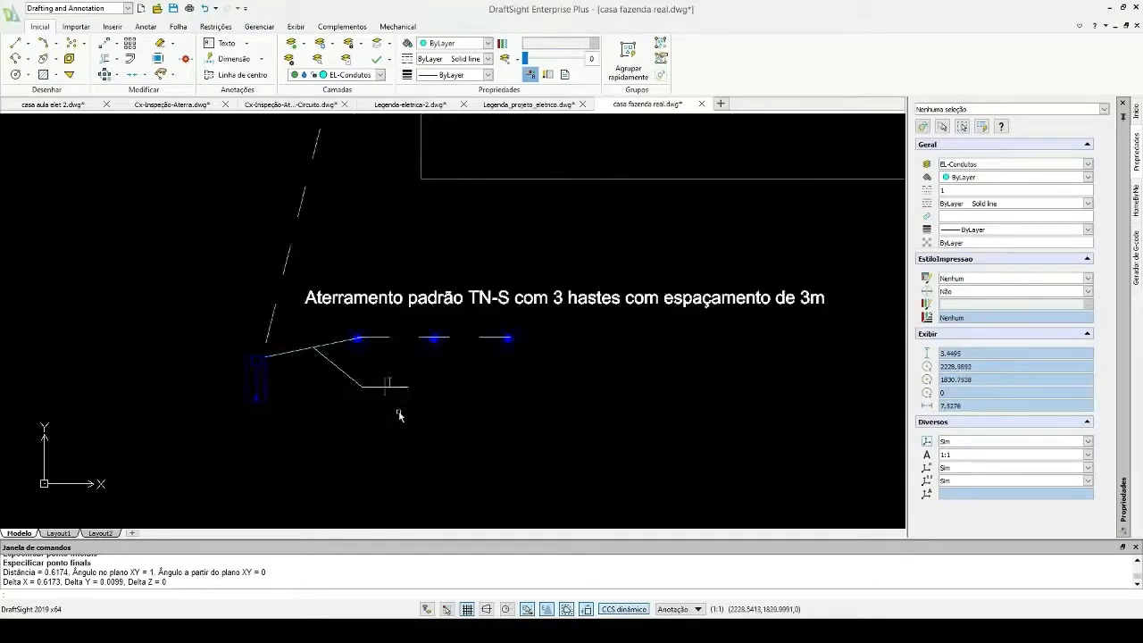
- Copy the supply box, three grounding rods, conductor symbol, dashed supply line and TN-S note to the clipboard
{"action": "left_click", "coordinate": [176, 212]}
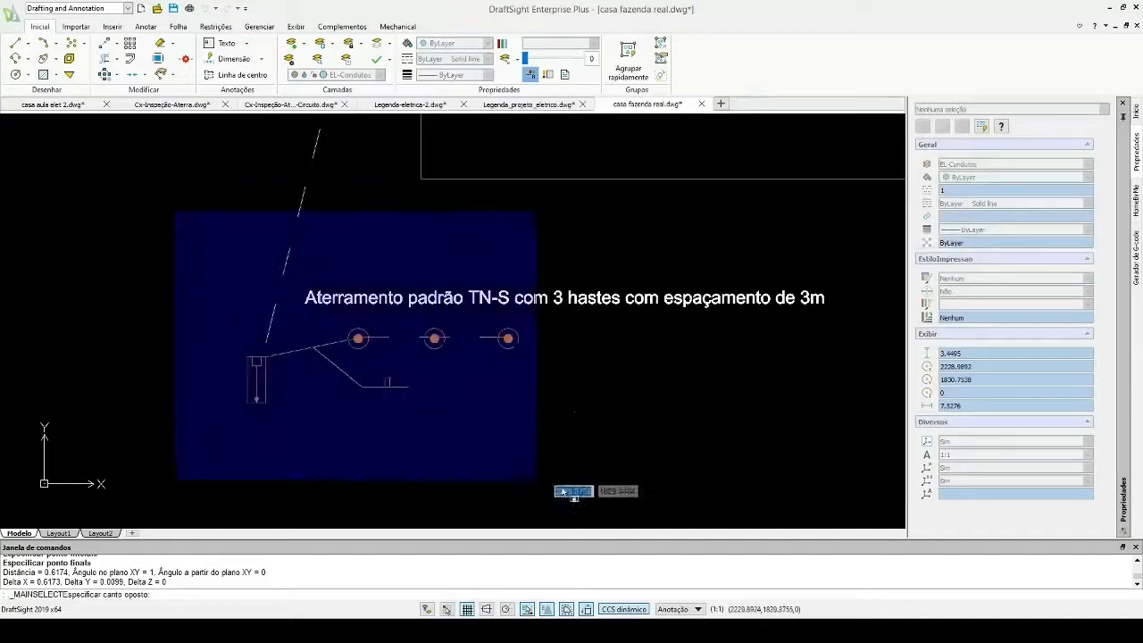
{"action": "left_click", "coordinate": [629, 489]}
{"action": "left_click", "coordinate": [374, 251]}
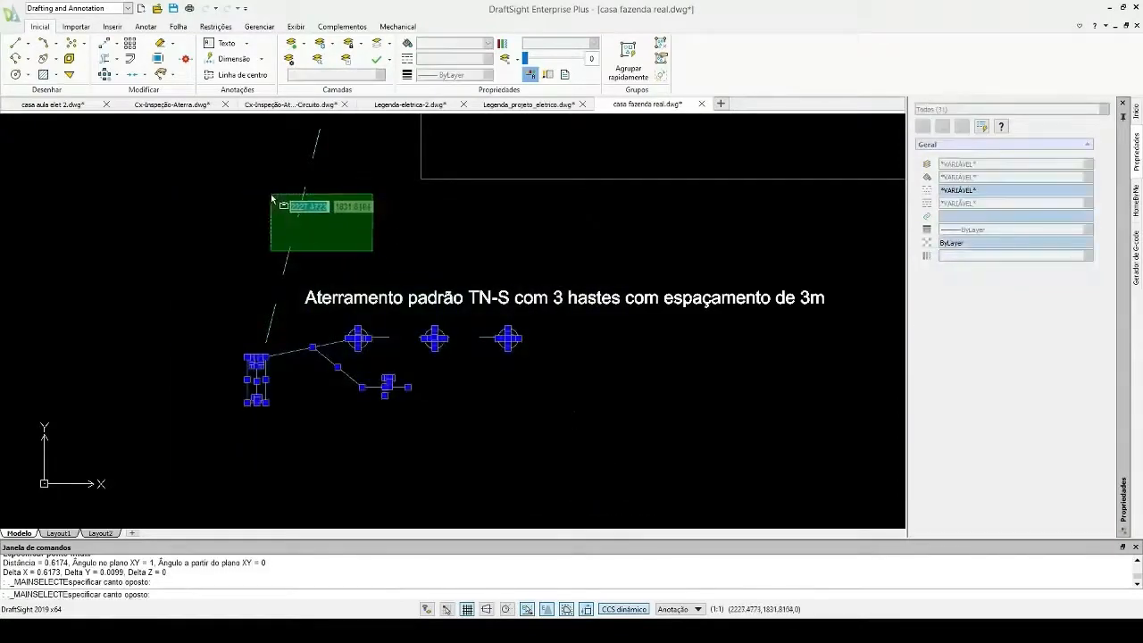
{"action": "left_click", "coordinate": [273, 197]}
{"action": "left_click", "coordinate": [692, 248]}
{"action": "left_click", "coordinate": [603, 336]}
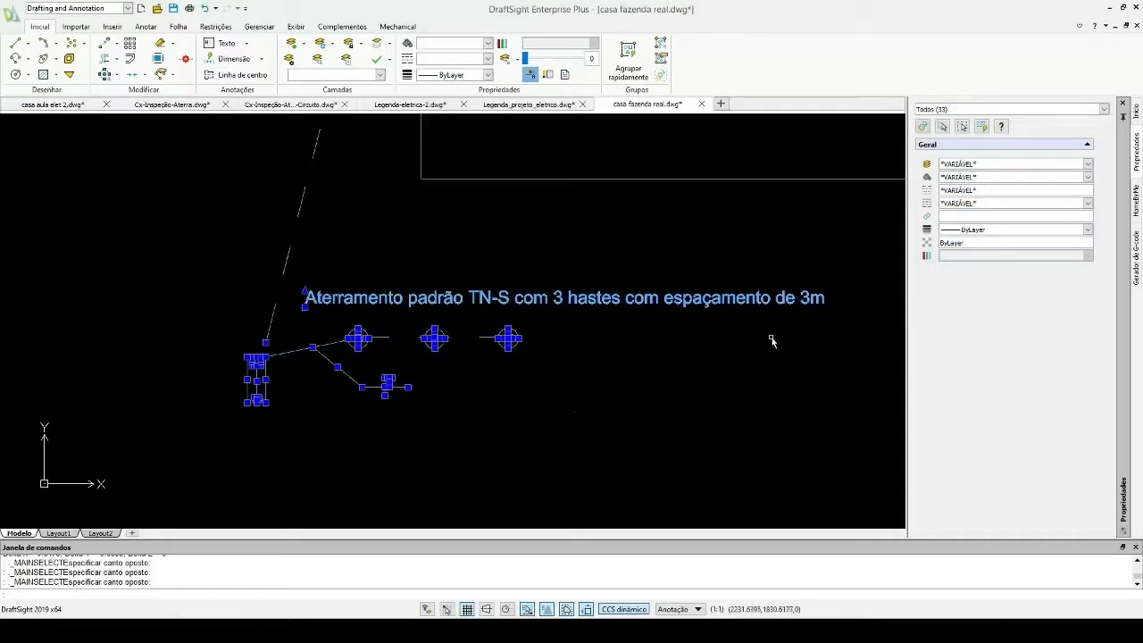
{"action": "key", "text": "ctrl+c"}
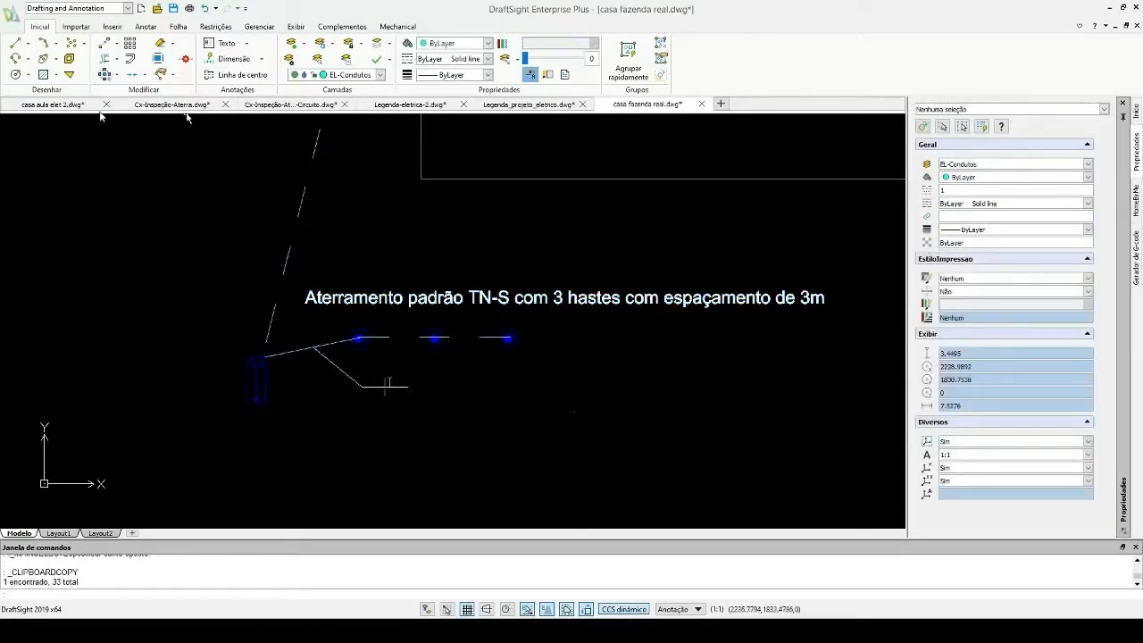
- Paste the copied grounding assembly into casa aula elet 2.dwg, below and outside the lot's lower-left corner
{"action": "left_click", "coordinate": [64, 106]}
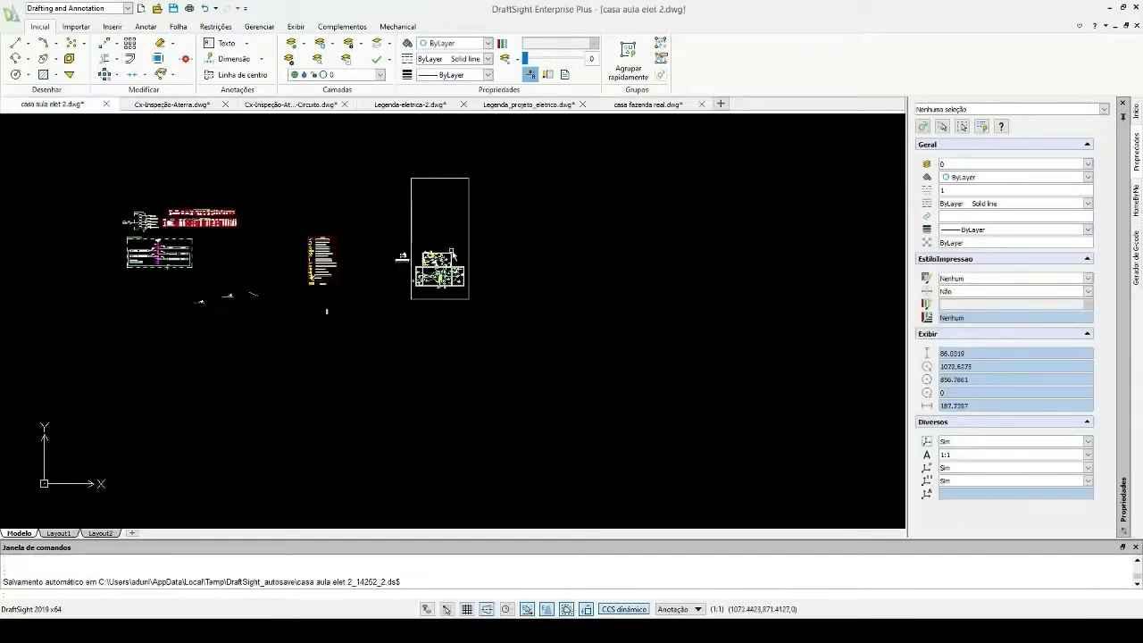
{"action": "scroll", "coordinate": [453, 254], "scroll_direction": "up", "scroll_amount": 5}
{"action": "scroll", "coordinate": [453, 253], "scroll_direction": "down", "scroll_amount": 3}
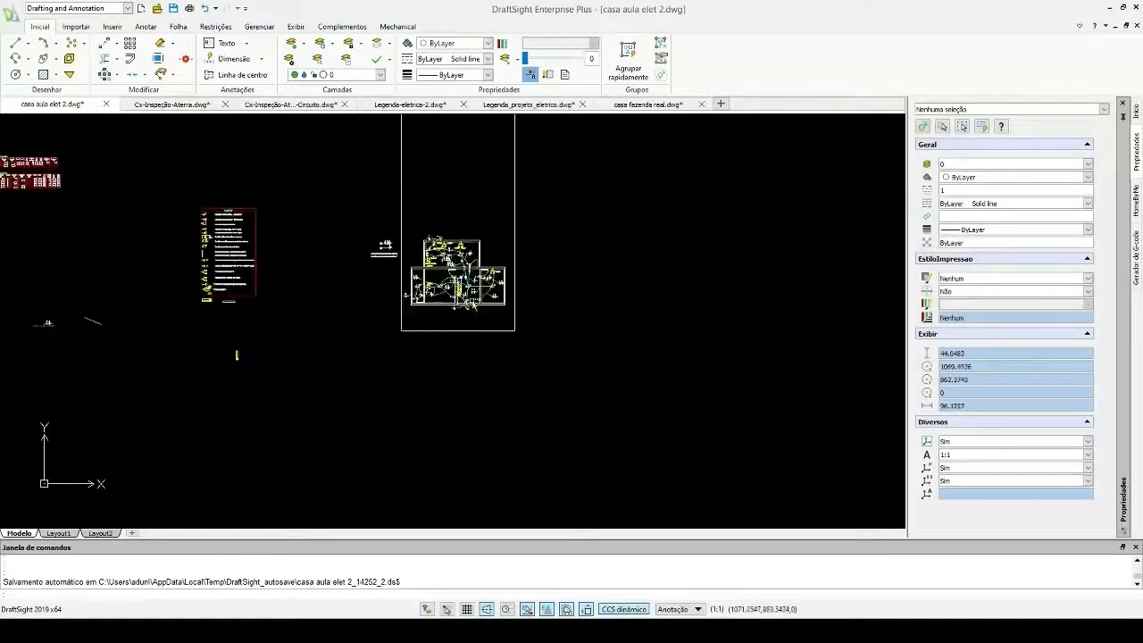
{"action": "scroll", "coordinate": [443, 393], "scroll_direction": "up", "scroll_amount": 2}
{"action": "key", "text": "ctrl+v"}
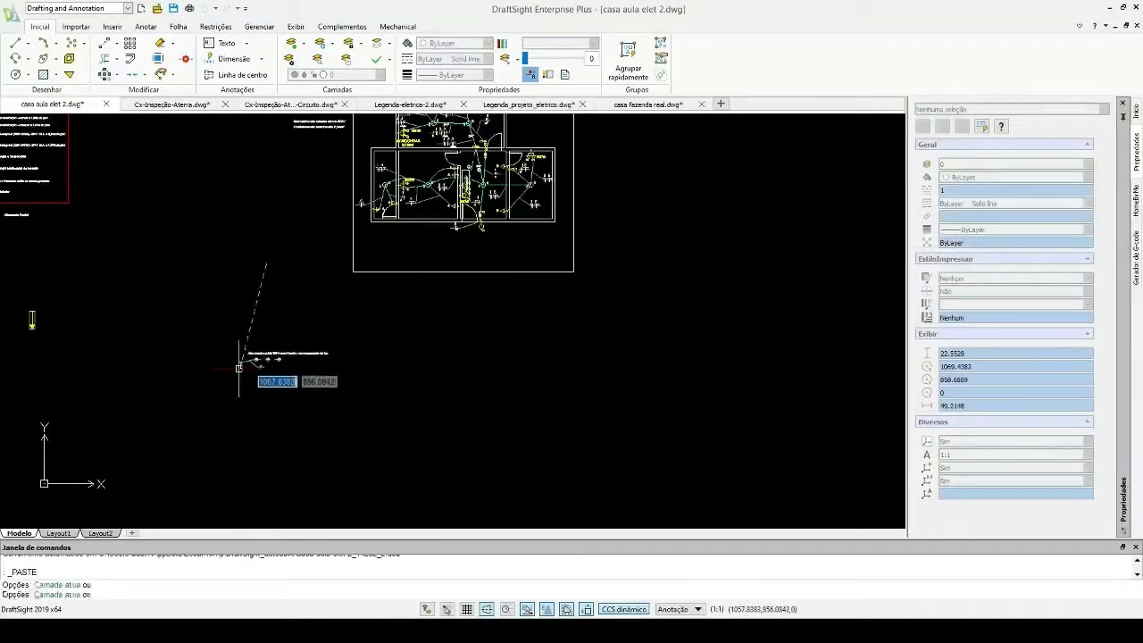
{"action": "middle_click_drag", "start_coordinate": [292, 107], "coordinate": [223, 303]}
{"action": "key", "text": "Escape"}
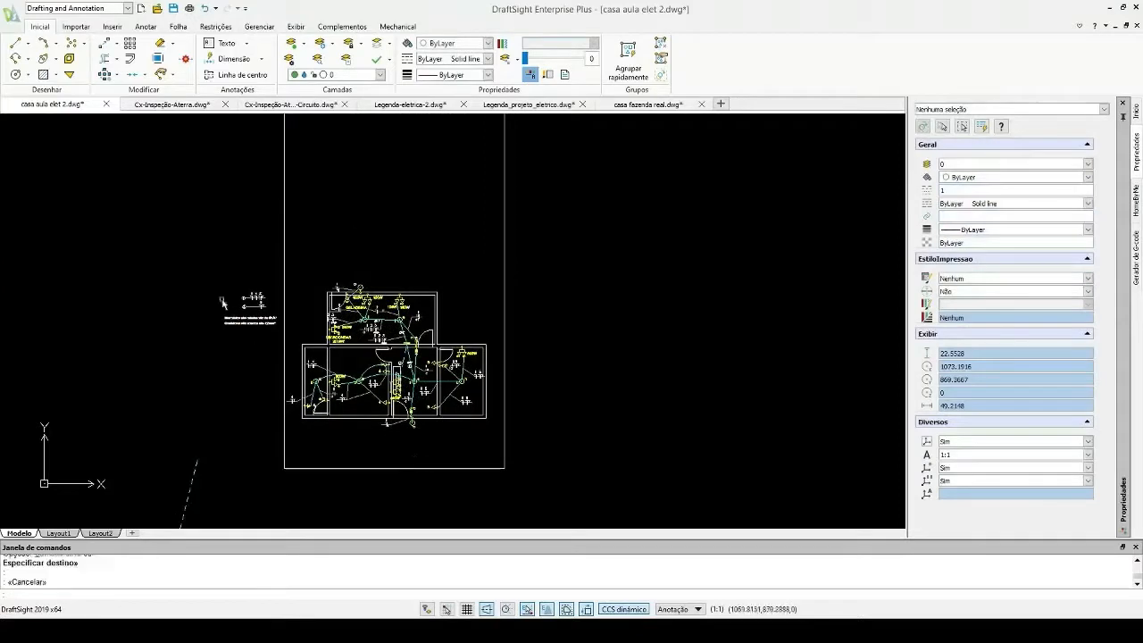
- Move the whole house plan with its adjacent wiring notes straight up by about 2.9 units inside the lot
{"action": "left_click", "coordinate": [191, 246]}
{"action": "left_click", "coordinate": [576, 458]}
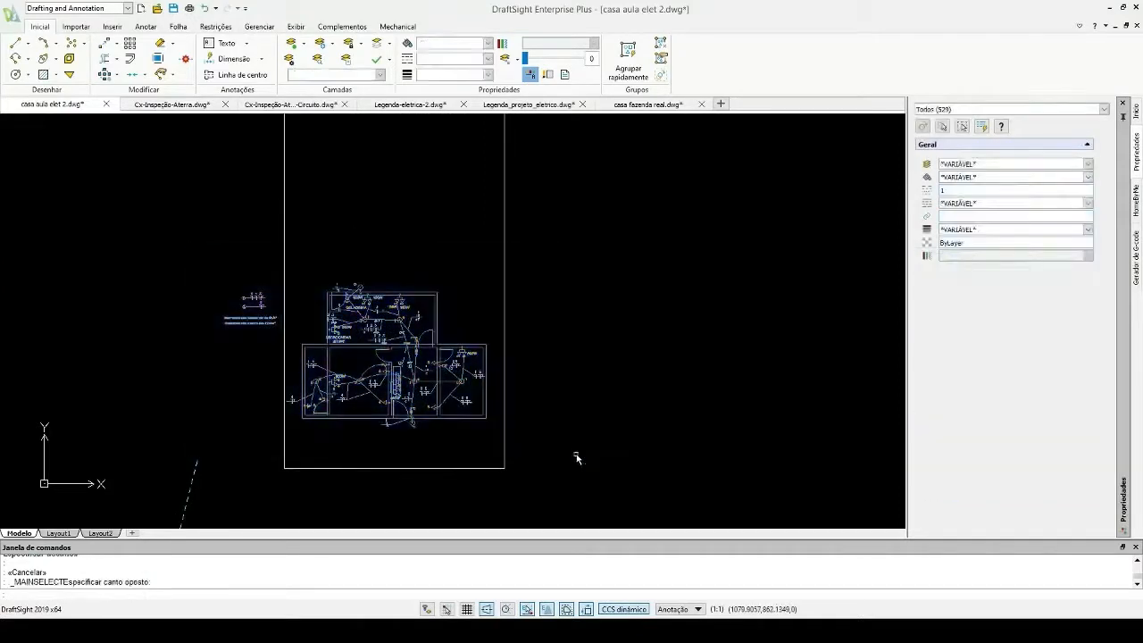
{"action": "type", "text": "co"}
{"action": "key", "text": "Return"}
{"action": "left_click", "coordinate": [596, 423]}
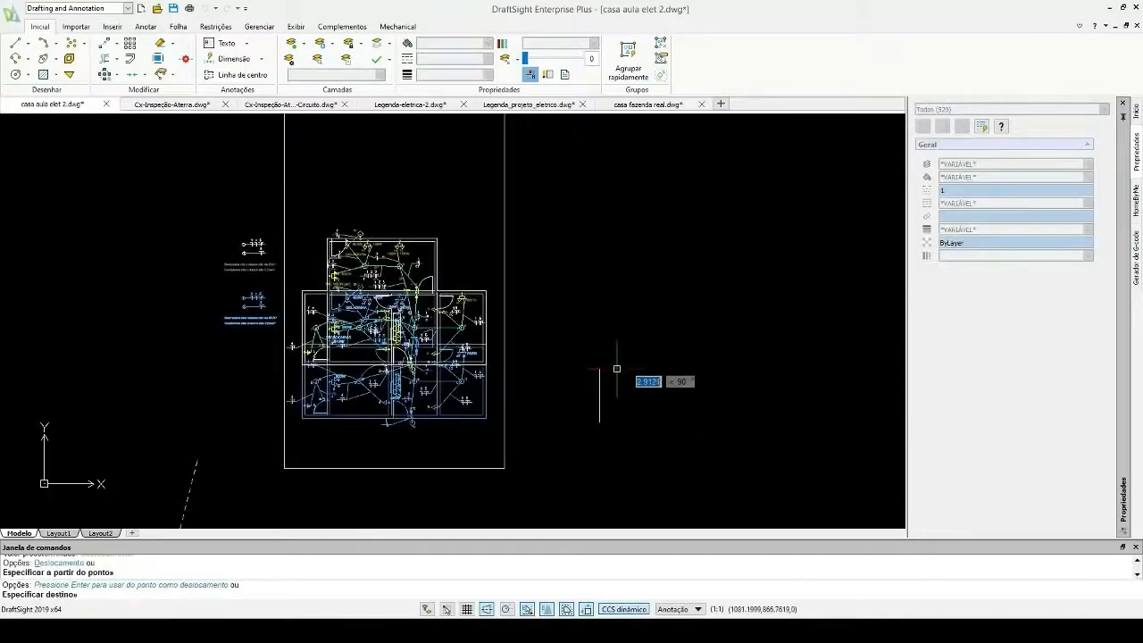
{"action": "left_click", "coordinate": [616, 369]}
- Examine the moved house plan, its lot boundary and the free area between the entrance and the lot's lower edge
{"action": "scroll", "coordinate": [413, 390], "scroll_direction": "up", "scroll_amount": 2}
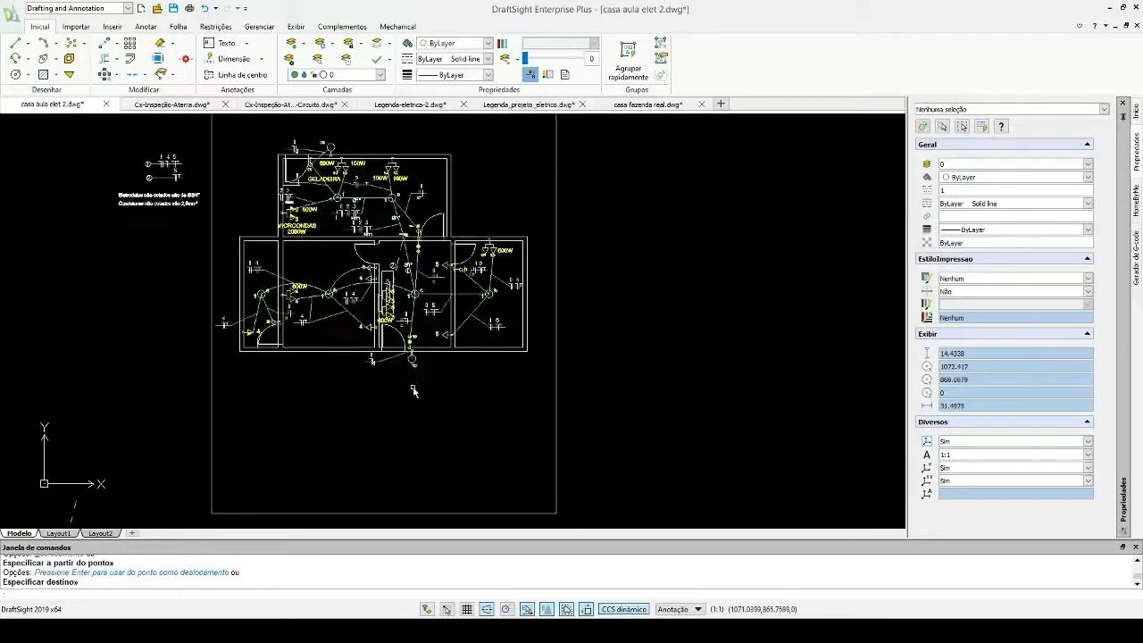
{"action": "middle_click_drag", "start_coordinate": [499, 417], "coordinate": [495, 312]}
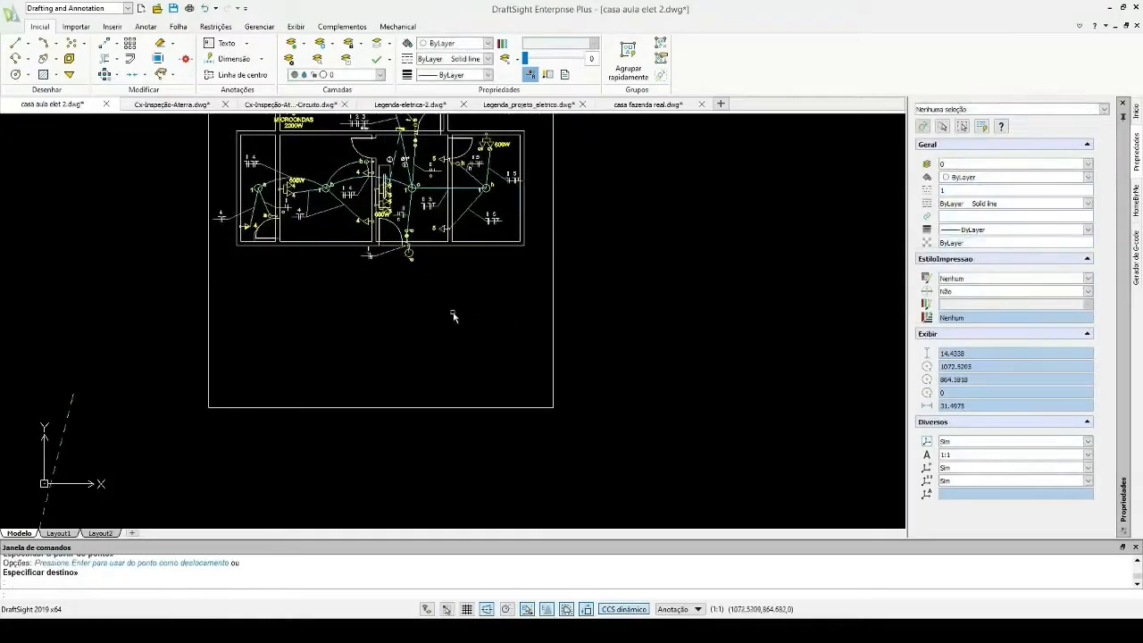
{"action": "scroll", "coordinate": [452, 312], "scroll_direction": "up", "scroll_amount": 2}
{"action": "scroll", "coordinate": [482, 358], "scroll_direction": "down", "scroll_amount": 6}
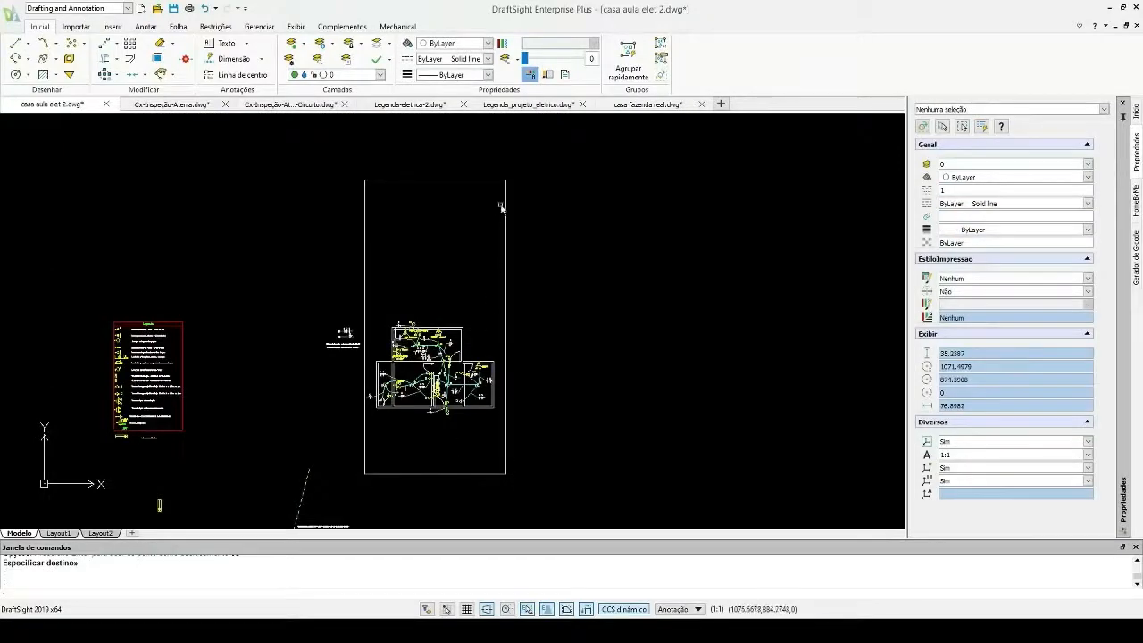
{"action": "scroll", "coordinate": [460, 420], "scroll_direction": "up", "scroll_amount": 2}
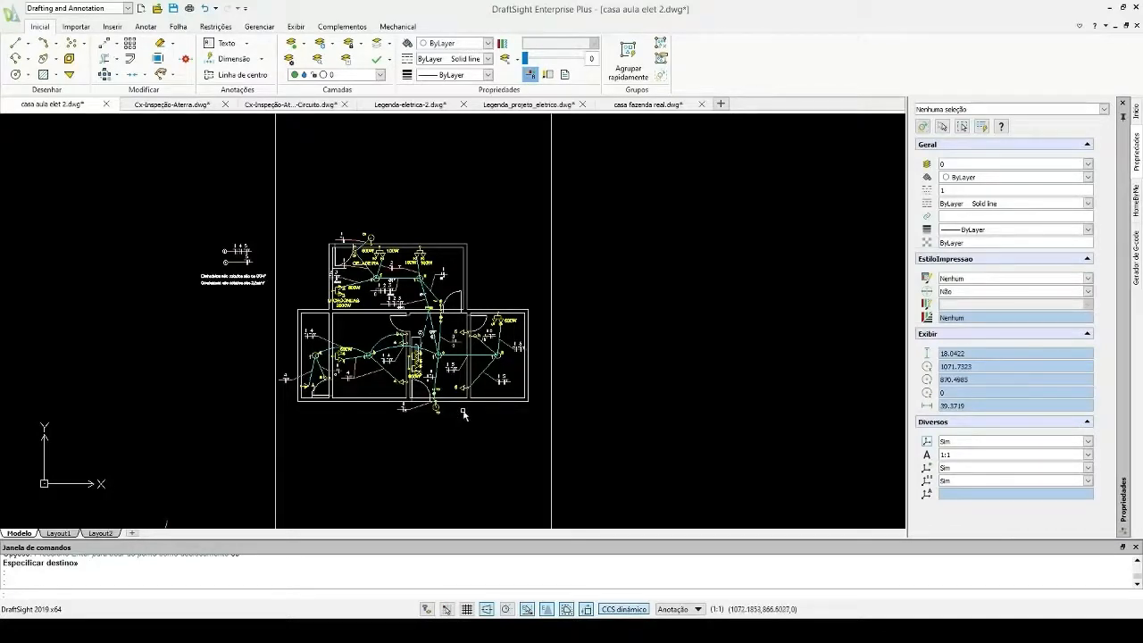
{"action": "scroll", "coordinate": [461, 418], "scroll_direction": "up", "scroll_amount": 1}
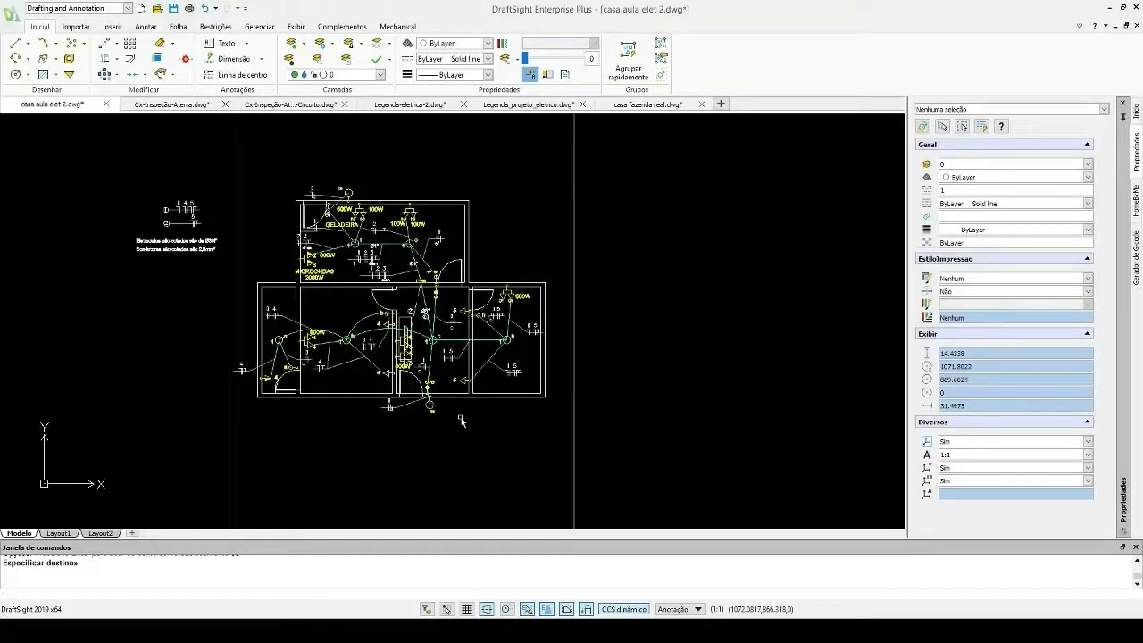
{"action": "scroll", "coordinate": [472, 394], "scroll_direction": "down", "scroll_amount": 1}
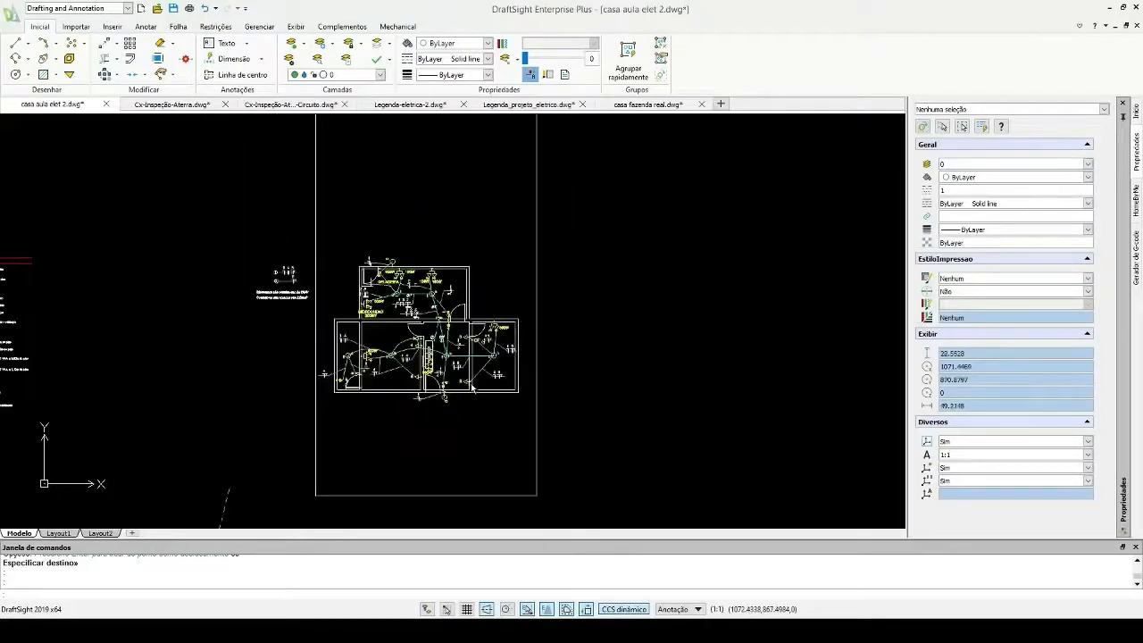
{"action": "scroll", "coordinate": [474, 391], "scroll_direction": "up", "scroll_amount": 2}
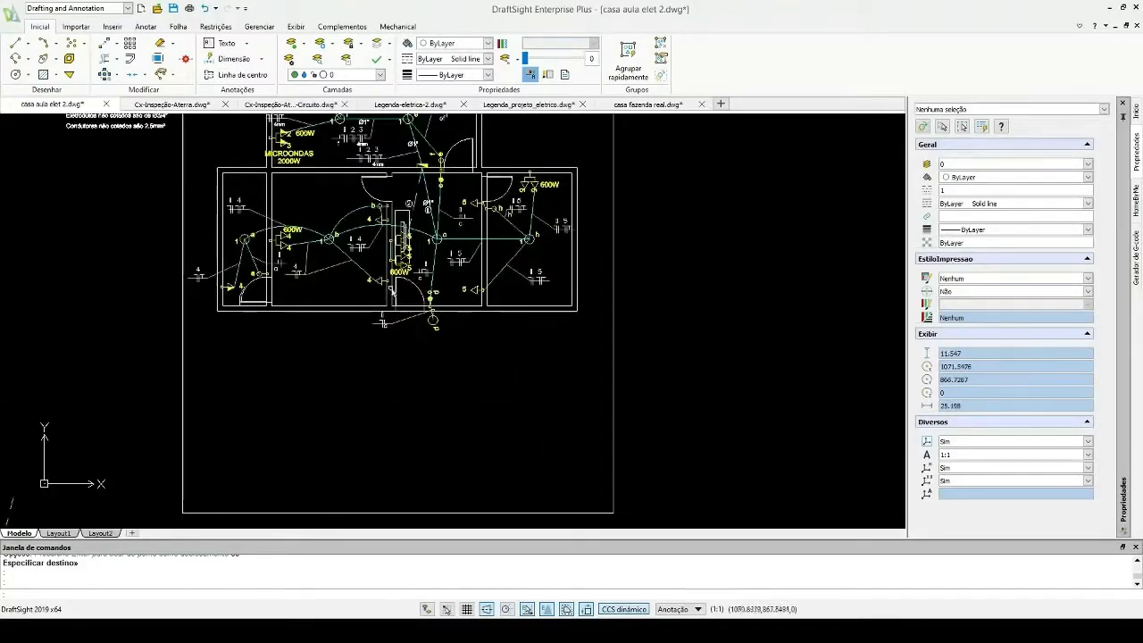
{"action": "scroll", "coordinate": [413, 349], "scroll_direction": "up", "scroll_amount": 1}
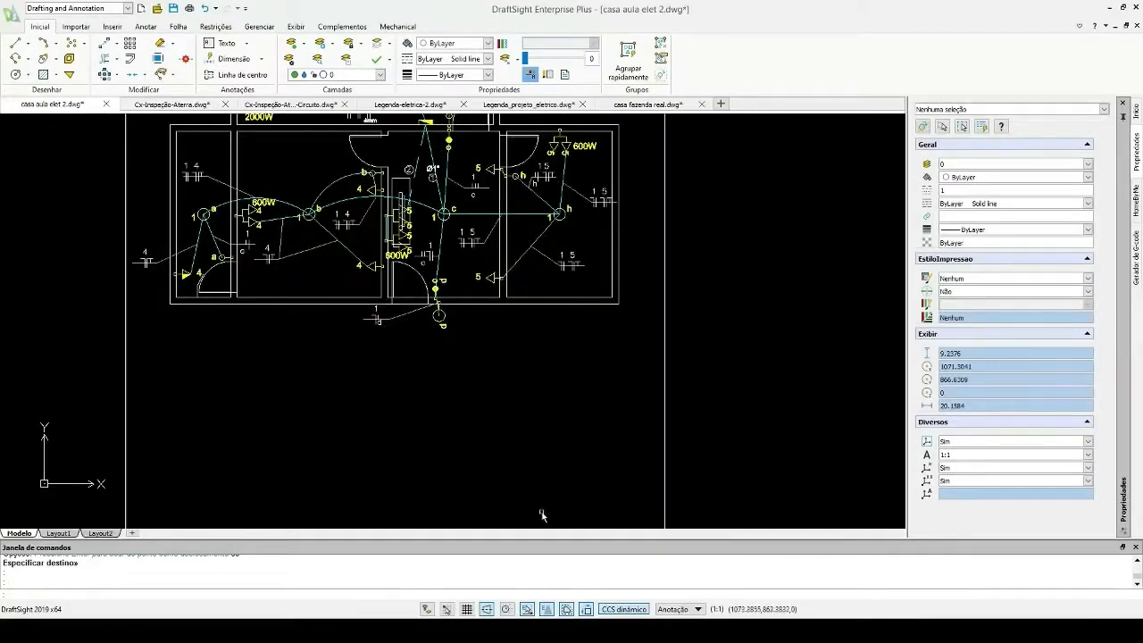
{"action": "scroll", "coordinate": [627, 240], "scroll_direction": "down", "scroll_amount": 2}
{"action": "scroll", "coordinate": [600, 308], "scroll_direction": "up", "scroll_amount": 1}
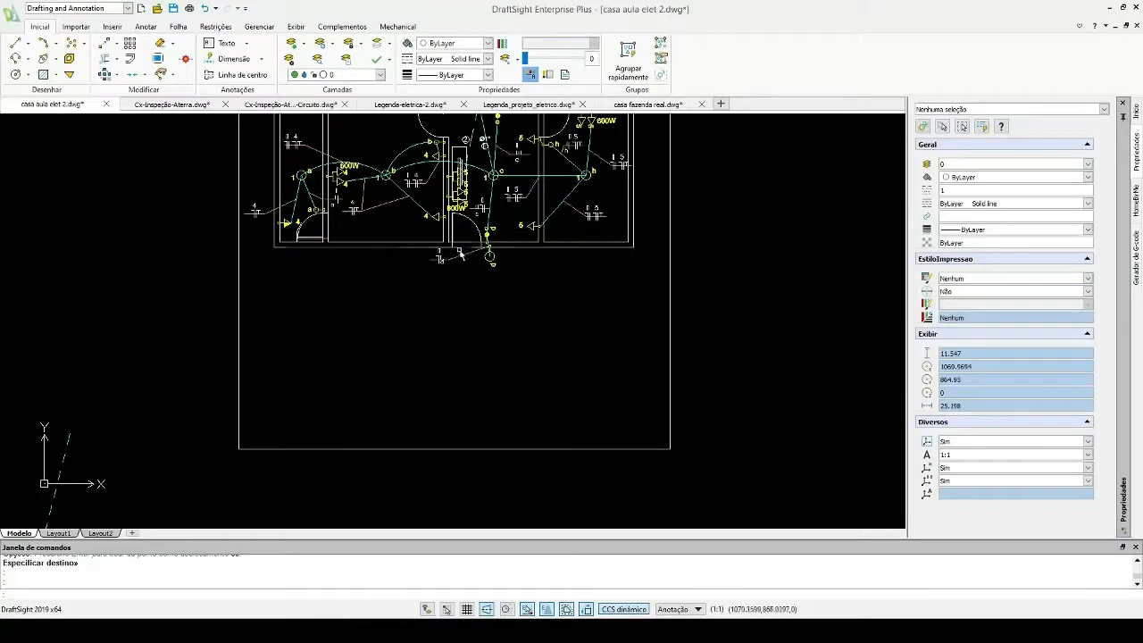
- Copy the whole grounding assembly, including its dashed supply line and TN-S note, to the lot's lower-left corner with ortho mode off
{"action": "middle_click_drag", "start_coordinate": [494, 424], "coordinate": [620, 308]}
{"action": "middle_click_drag", "start_coordinate": [249, 461], "coordinate": [322, 391]}
{"action": "left_click", "coordinate": [170, 375]}
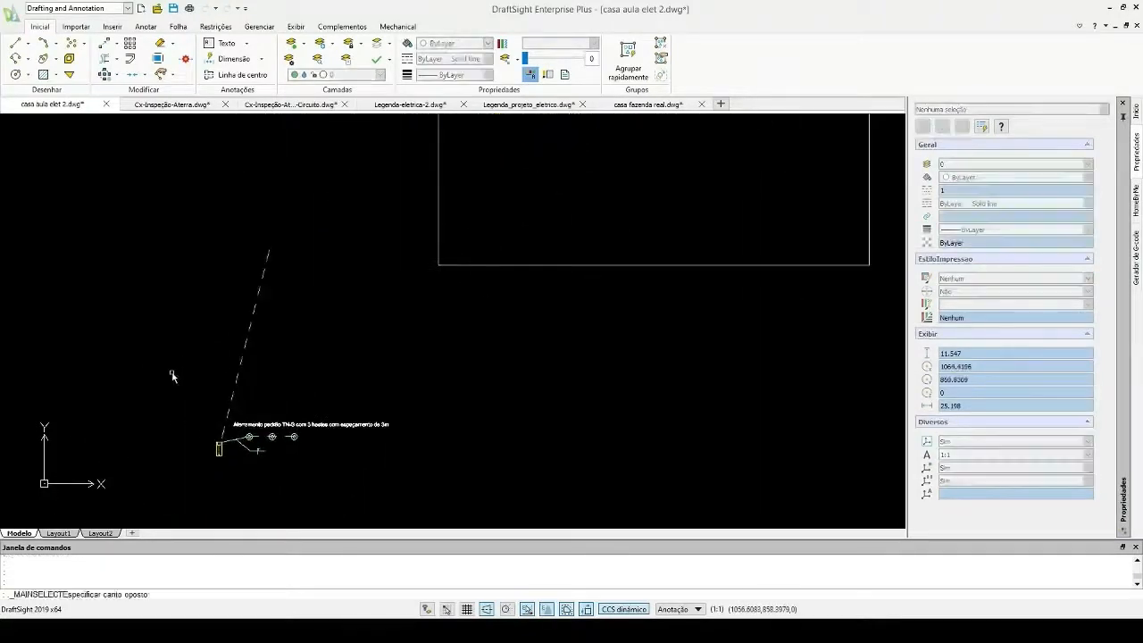
{"action": "left_click", "coordinate": [355, 491]}
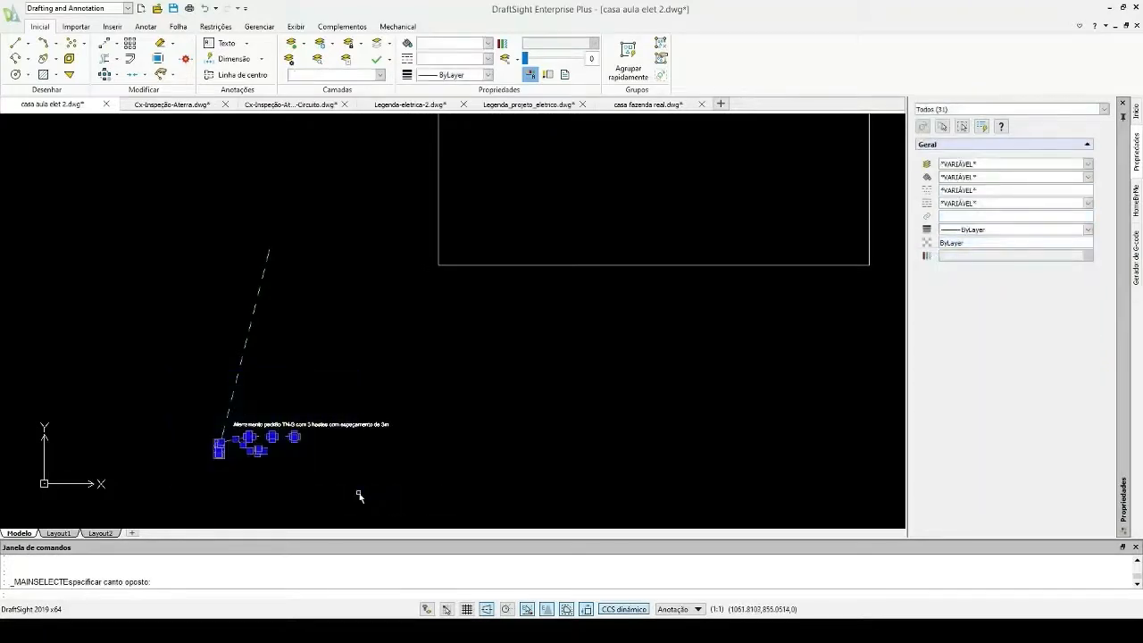
{"action": "left_click", "coordinate": [353, 491]}
{"action": "left_click", "coordinate": [147, 328]}
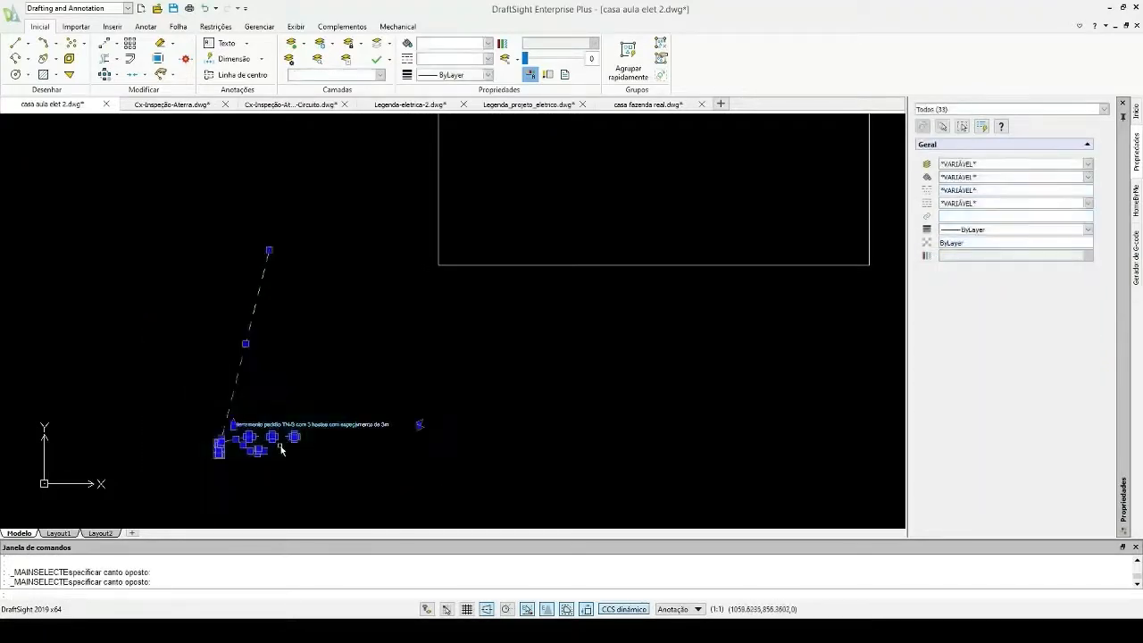
{"action": "type", "text": "co"}
{"action": "key", "text": "Return"}
{"action": "left_click", "coordinate": [264, 449]}
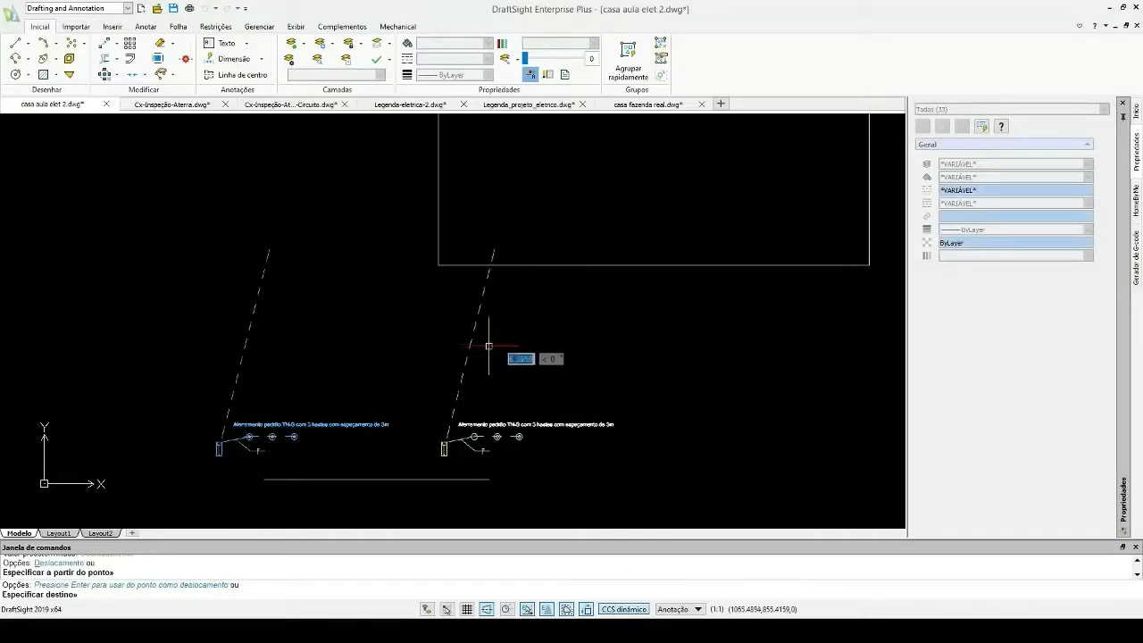
{"action": "key", "text": "F8"}
{"action": "scroll", "coordinate": [487, 306], "scroll_direction": "up", "scroll_amount": 2}
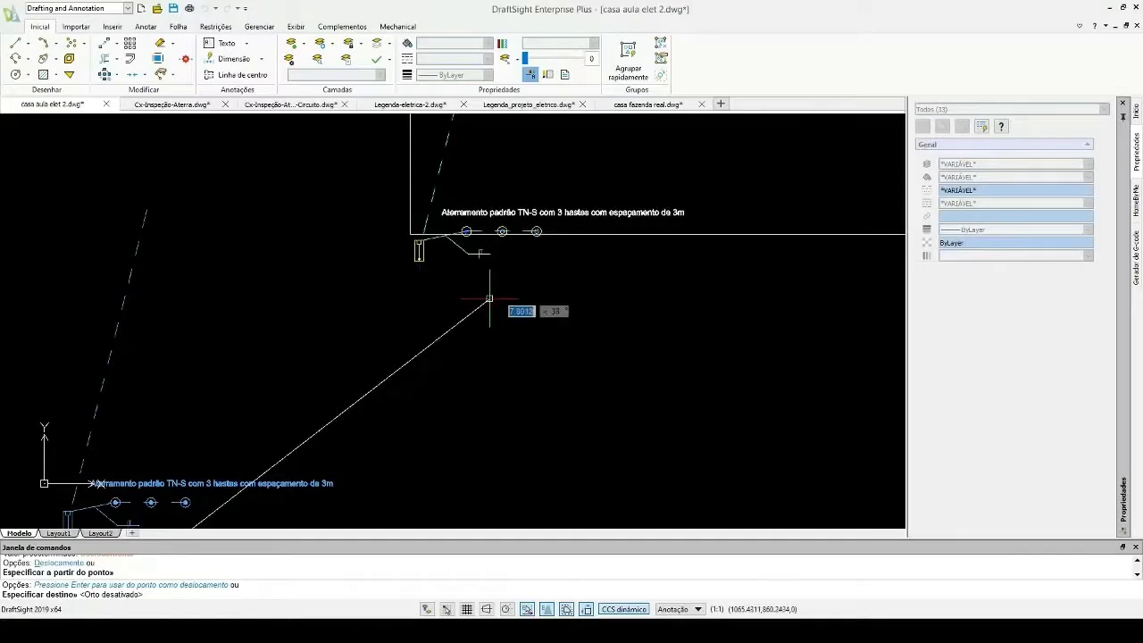
{"action": "left_click", "coordinate": [490, 298]}
- Move the three grounding rods and the conductor symbol with its leader down, just below the lot's lower boundary line
{"action": "scroll", "coordinate": [464, 304], "scroll_direction": "up", "scroll_amount": 4}
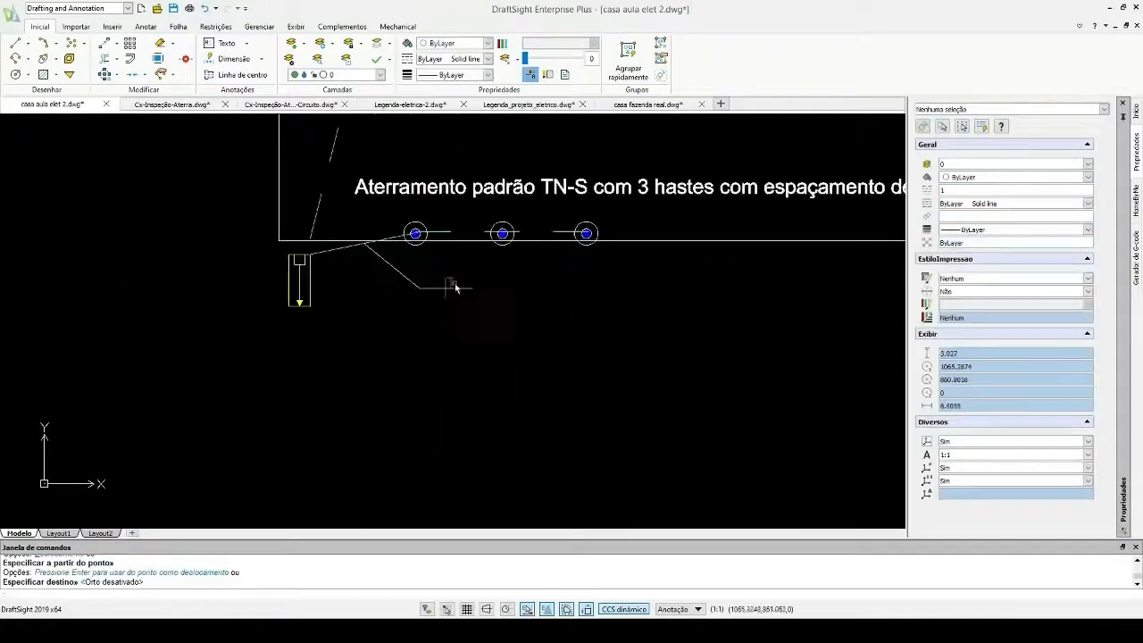
{"action": "left_click", "coordinate": [351, 204]}
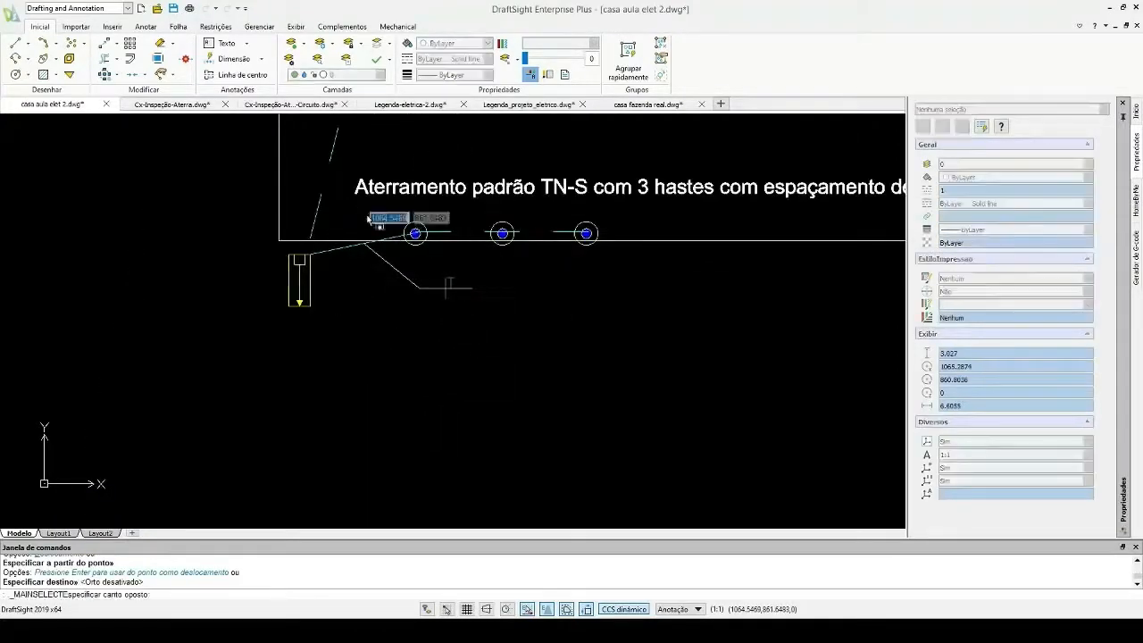
{"action": "left_click", "coordinate": [643, 331]}
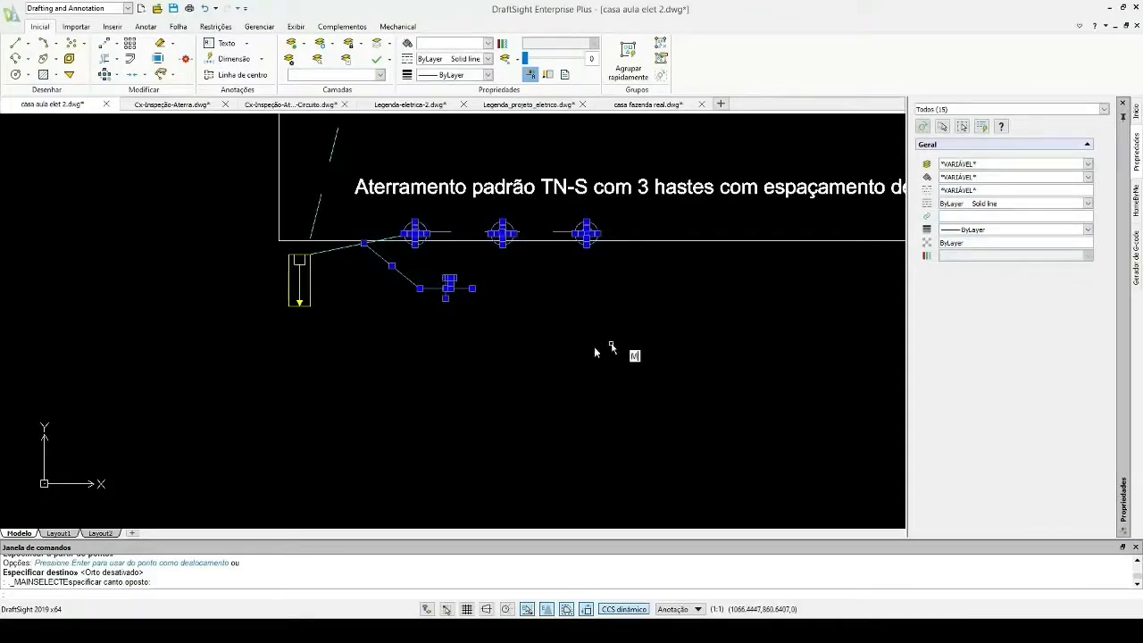
{"action": "key", "text": "Return"}
{"action": "left_click", "coordinate": [562, 349]}
{"action": "left_click", "coordinate": [558, 390]}
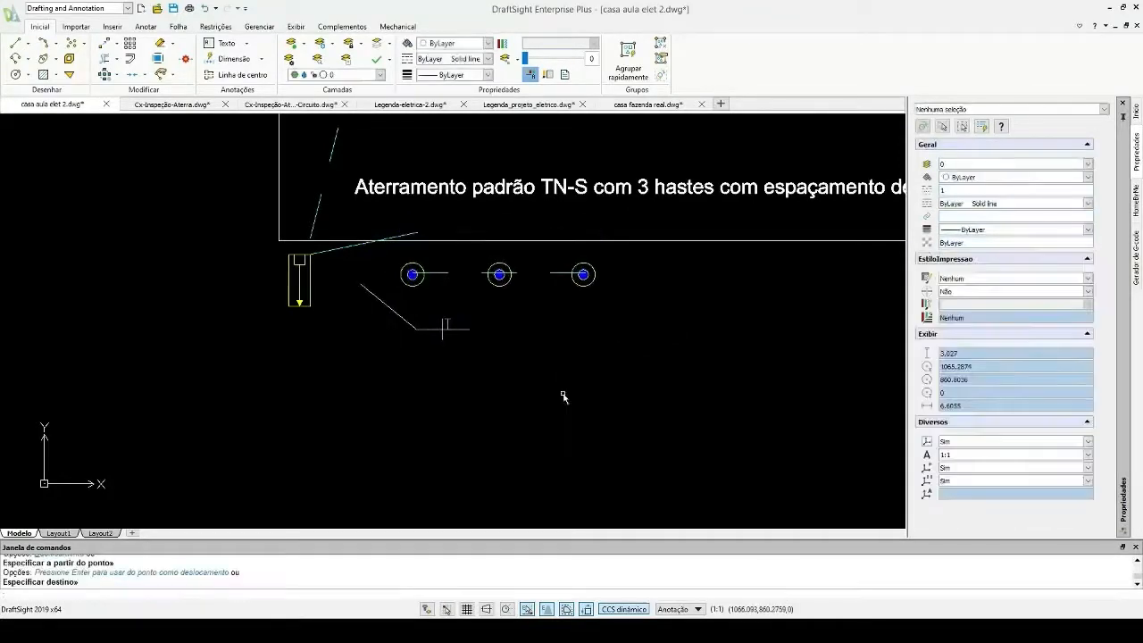
{"action": "key", "text": "Escape"}
- Move the grounding connection line so its rod-side end sits on the center of the first grounding rod
{"action": "left_click", "coordinate": [348, 250]}
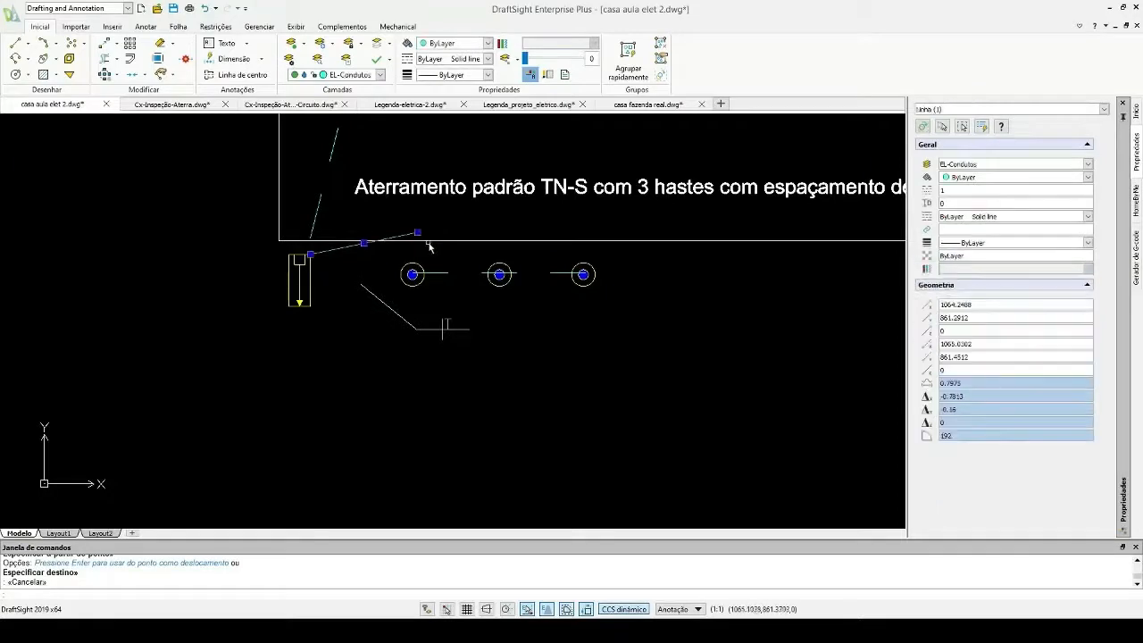
{"action": "middle_click_drag", "start_coordinate": [411, 236], "coordinate": [431, 309]}
{"action": "key", "text": "Escape"}
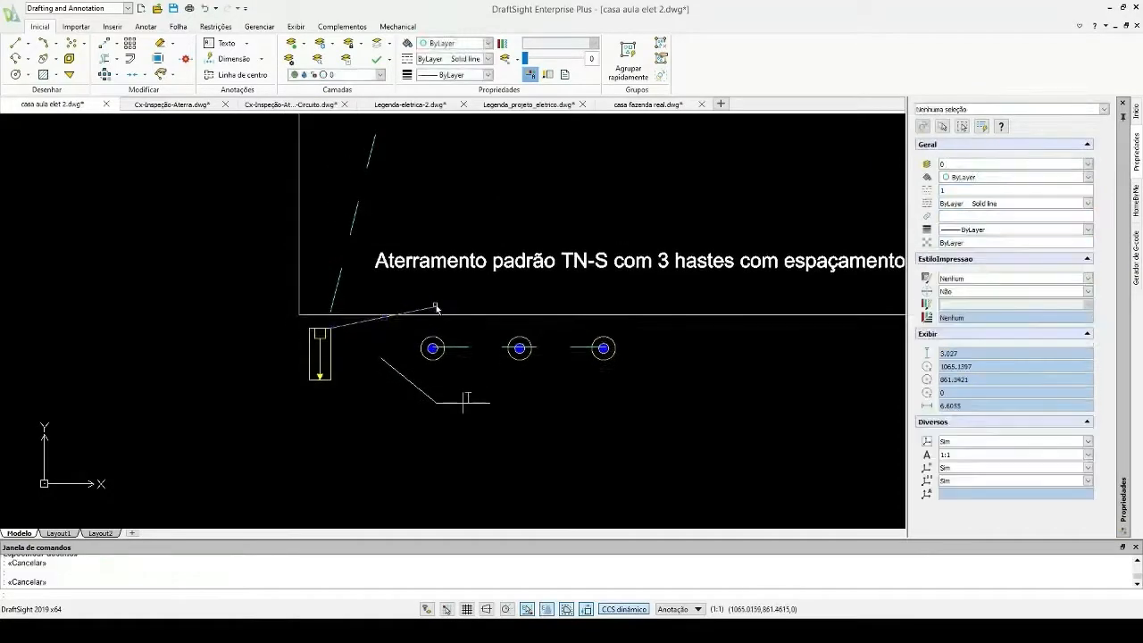
{"action": "left_click", "coordinate": [433, 307]}
{"action": "key", "text": "Return"}
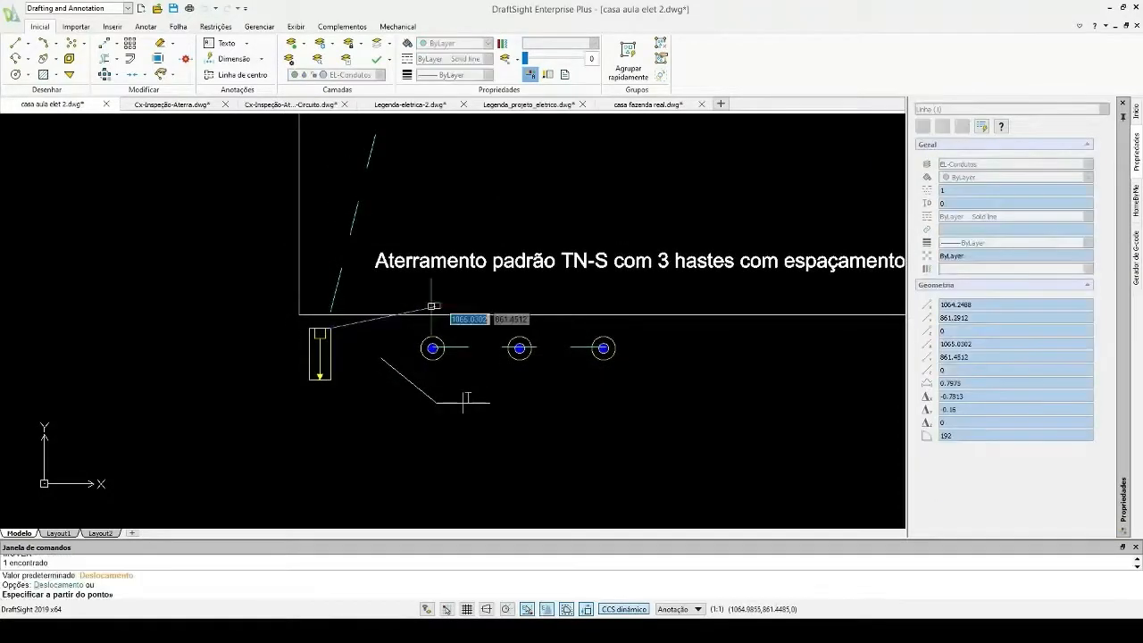
{"action": "left_click", "coordinate": [435, 307]}
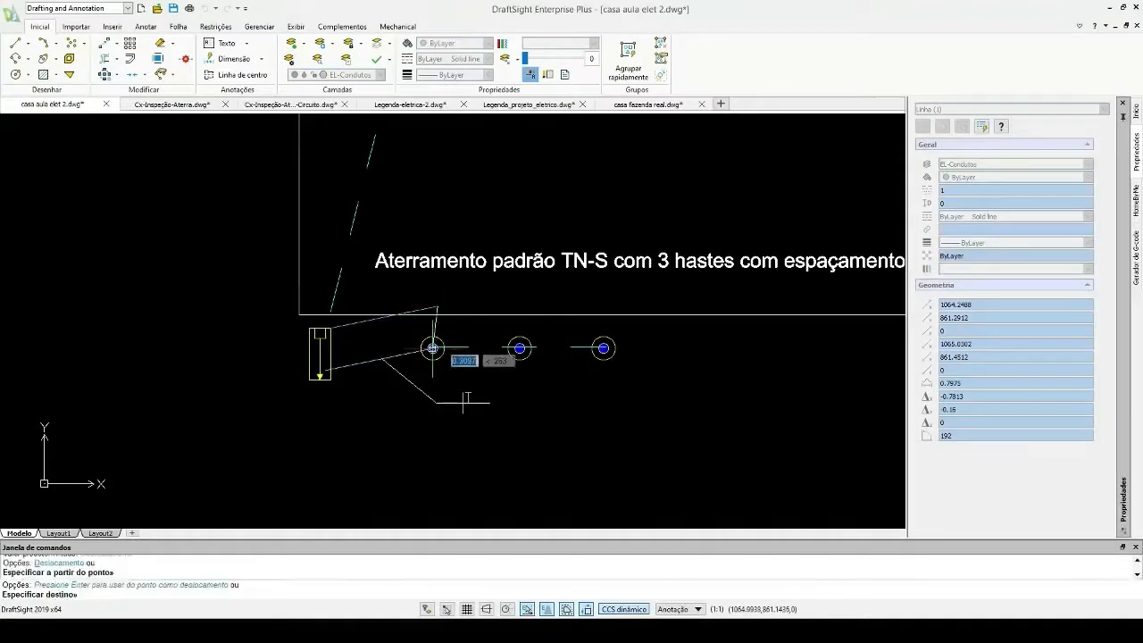
{"action": "left_click", "coordinate": [432, 348]}
- Stretch the box-side end of the grounding connection line to the supply box's upper-right corner
{"action": "left_click", "coordinate": [337, 368]}
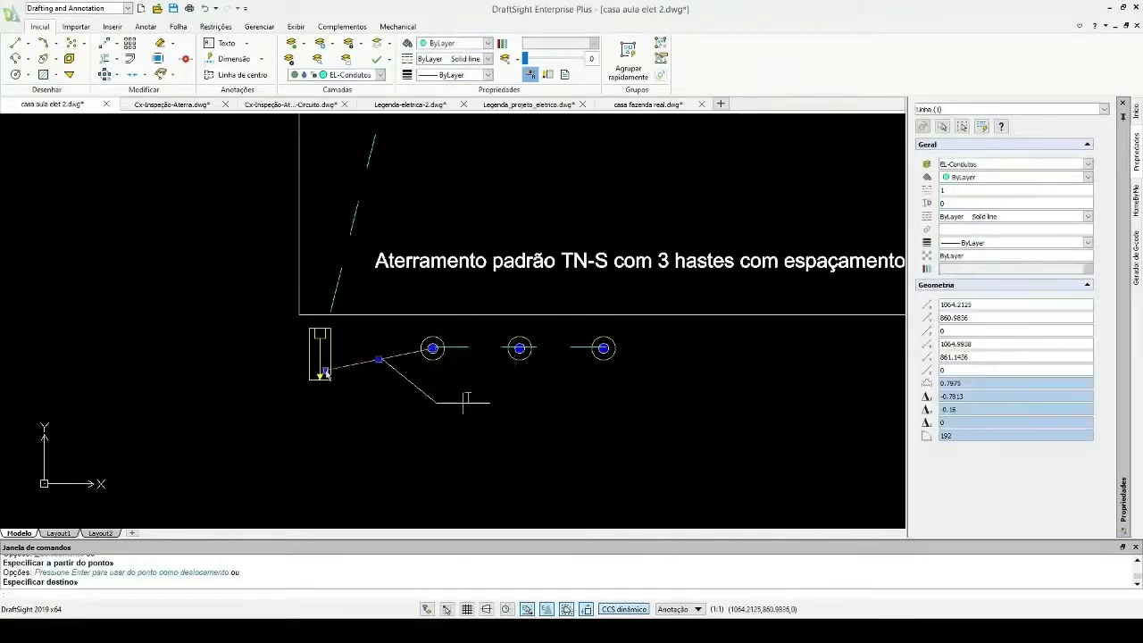
{"action": "left_click", "coordinate": [325, 369]}
{"action": "key", "text": "Escape"}
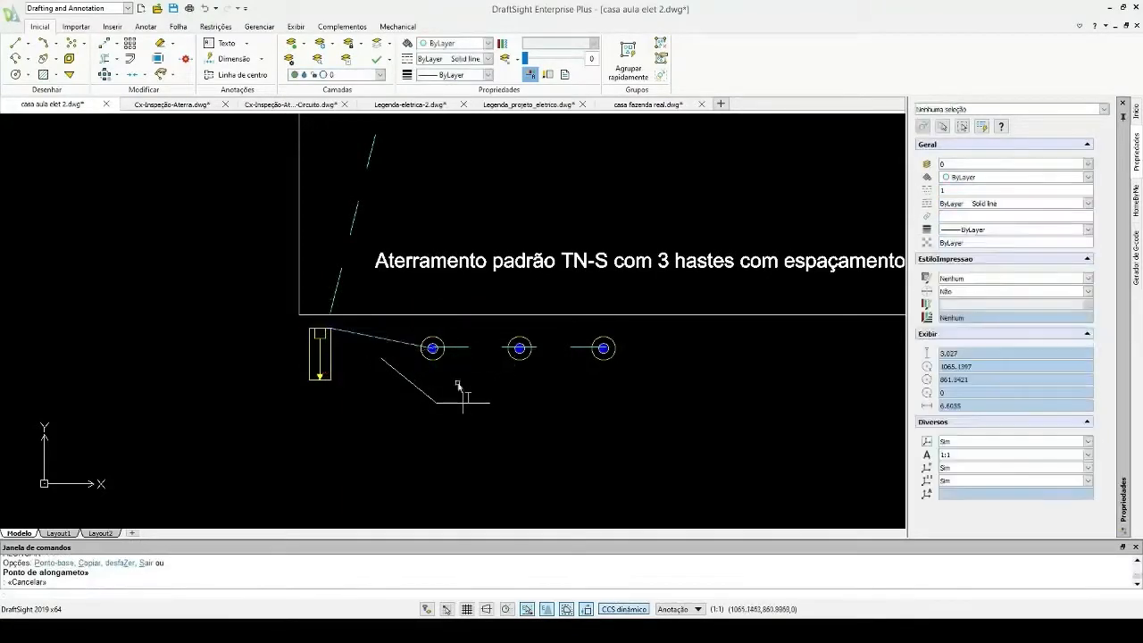
- Stretch the upper end of the conductor symbol's leader onto the grounding connection line
{"action": "left_click", "coordinate": [398, 357]}
{"action": "left_click", "coordinate": [379, 382]}
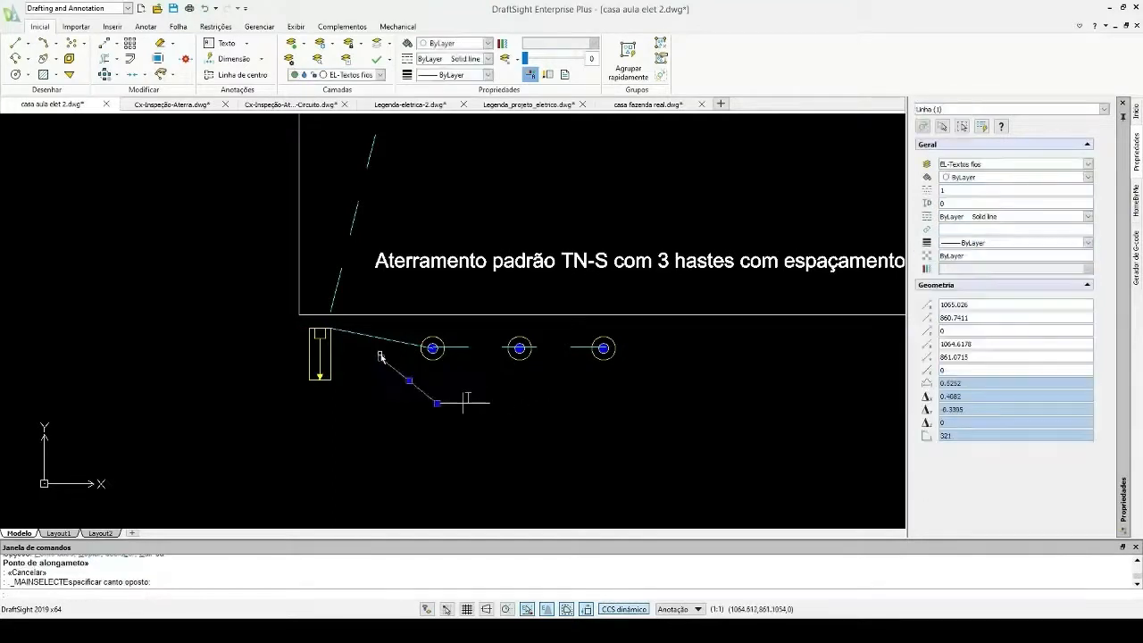
{"action": "left_click", "coordinate": [381, 359]}
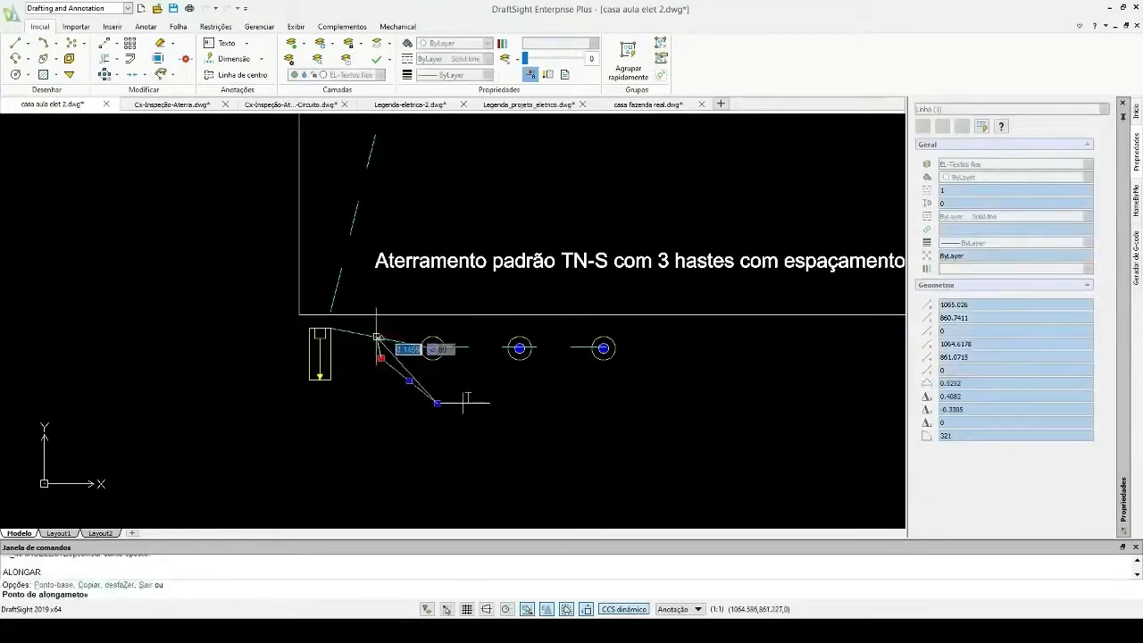
{"action": "key", "text": "Escape"}
{"action": "scroll", "coordinate": [473, 387], "scroll_direction": "down", "scroll_amount": 2}
{"action": "scroll", "coordinate": [577, 382], "scroll_direction": "up", "scroll_amount": 2}
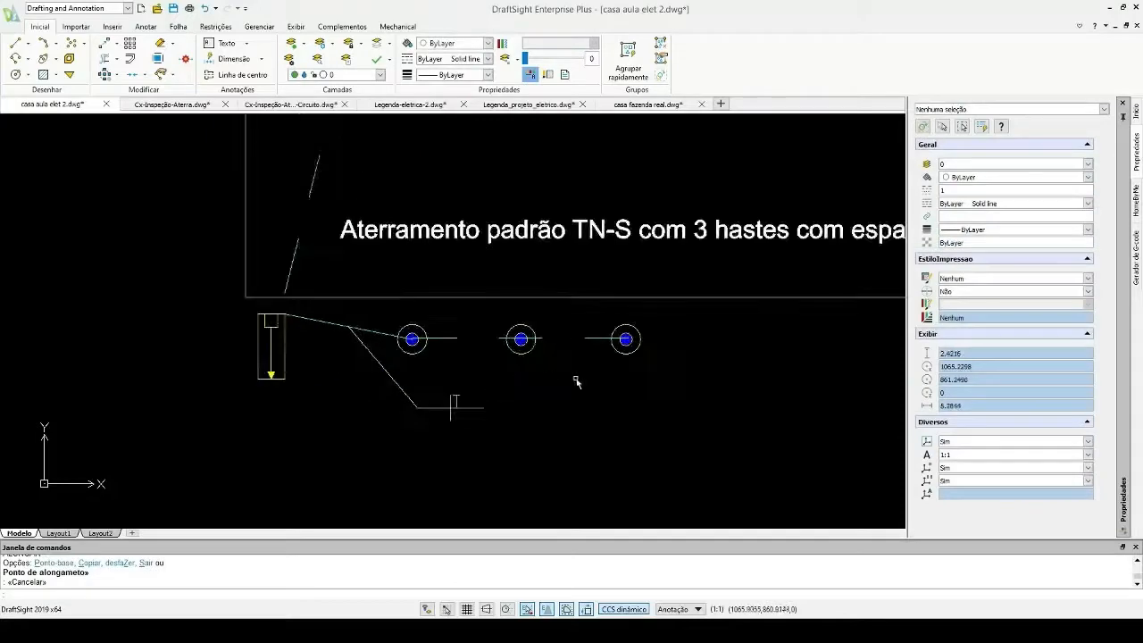
- Examine the supply box, the three grounding rods, the TN-S note and the dashed line leading toward the house
{"action": "middle_click_drag", "start_coordinate": [576, 382], "coordinate": [385, 419]}
{"action": "scroll", "coordinate": [384, 419], "scroll_direction": "down", "scroll_amount": 2}
{"action": "scroll", "coordinate": [399, 380], "scroll_direction": "up", "scroll_amount": 1}
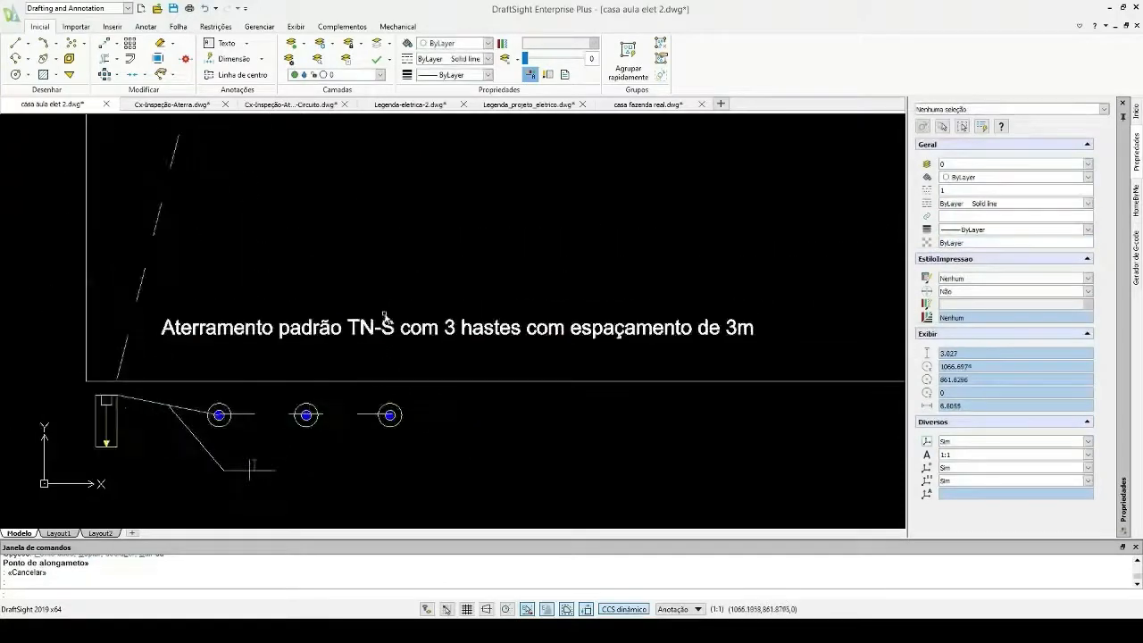
{"action": "middle_click_drag", "start_coordinate": [425, 362], "coordinate": [406, 300]}
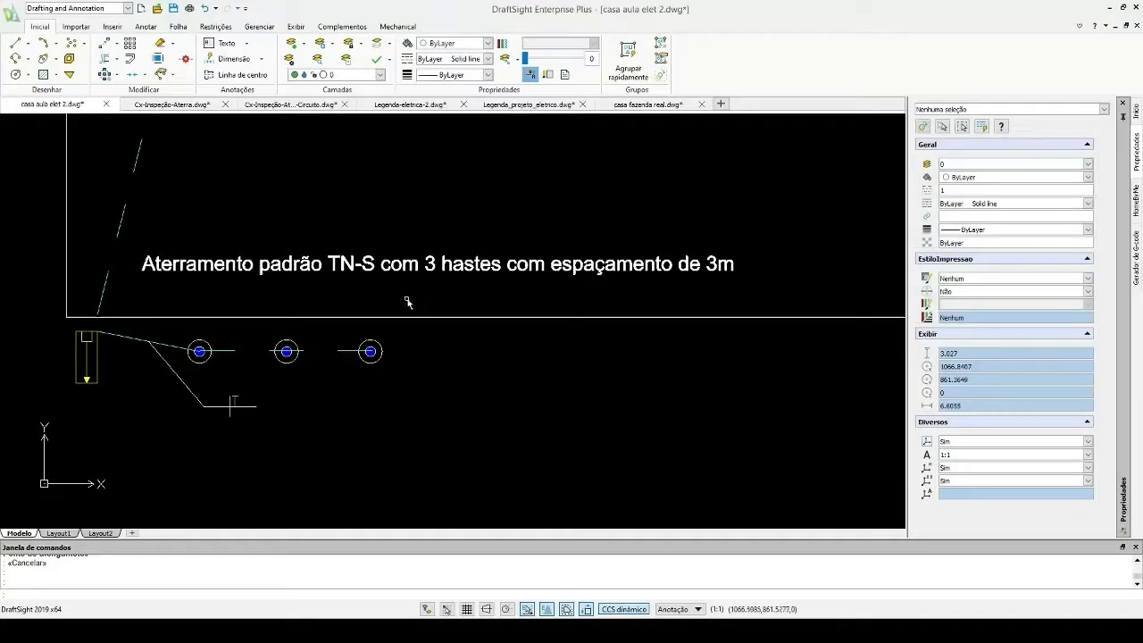
{"action": "key", "text": "Escape"}
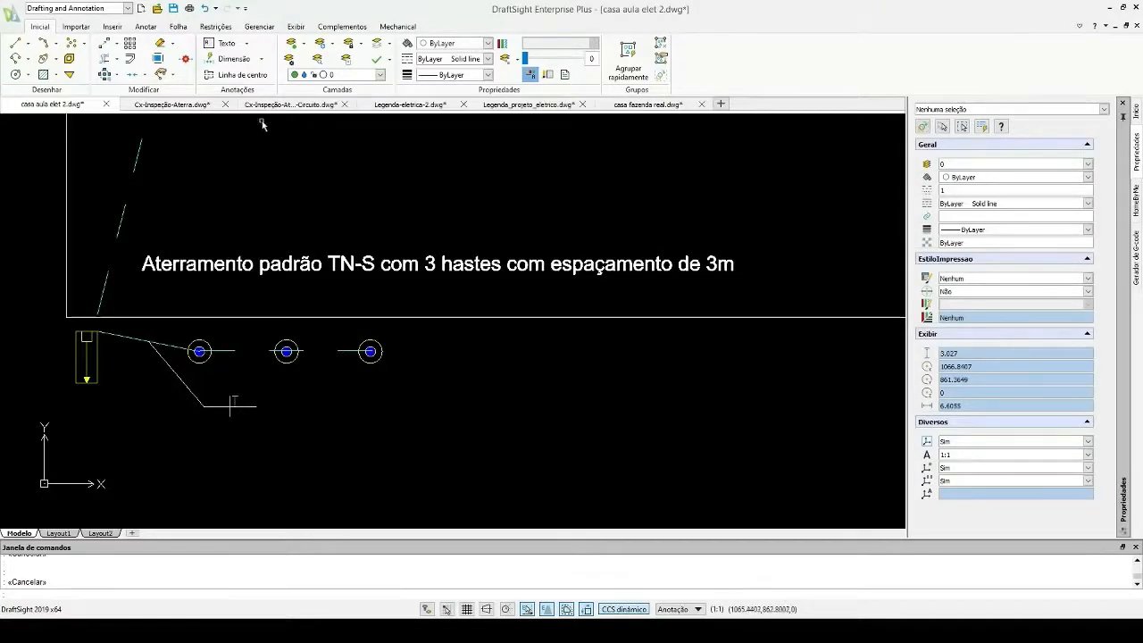
{"action": "middle_click_drag", "start_coordinate": [247, 173], "coordinate": [197, 389]}
{"action": "scroll", "coordinate": [202, 410], "scroll_direction": "down", "scroll_amount": 3}
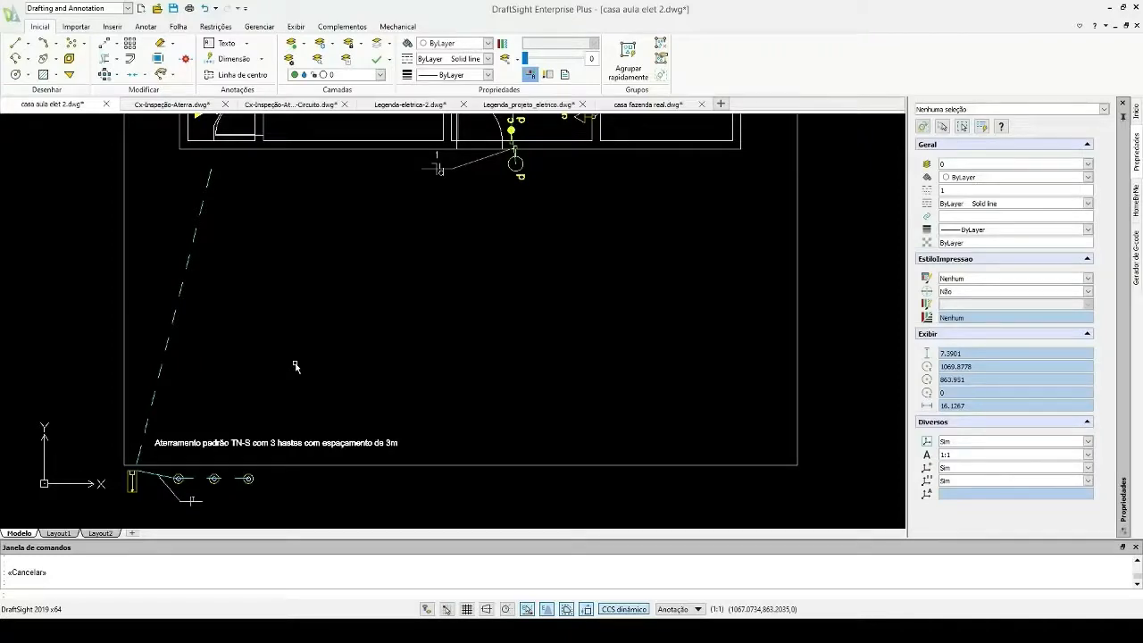
{"action": "scroll", "coordinate": [205, 482], "scroll_direction": "up", "scroll_amount": 5}
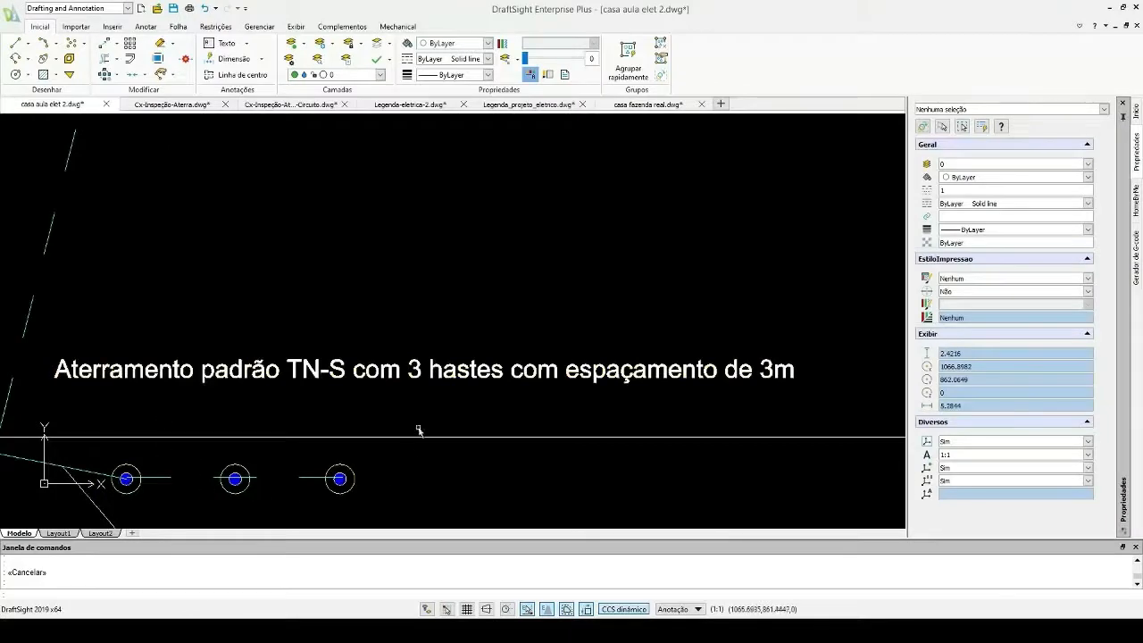
{"action": "scroll", "coordinate": [259, 371], "scroll_direction": "down", "scroll_amount": 3}
{"action": "scroll", "coordinate": [262, 441], "scroll_direction": "up", "scroll_amount": 3}
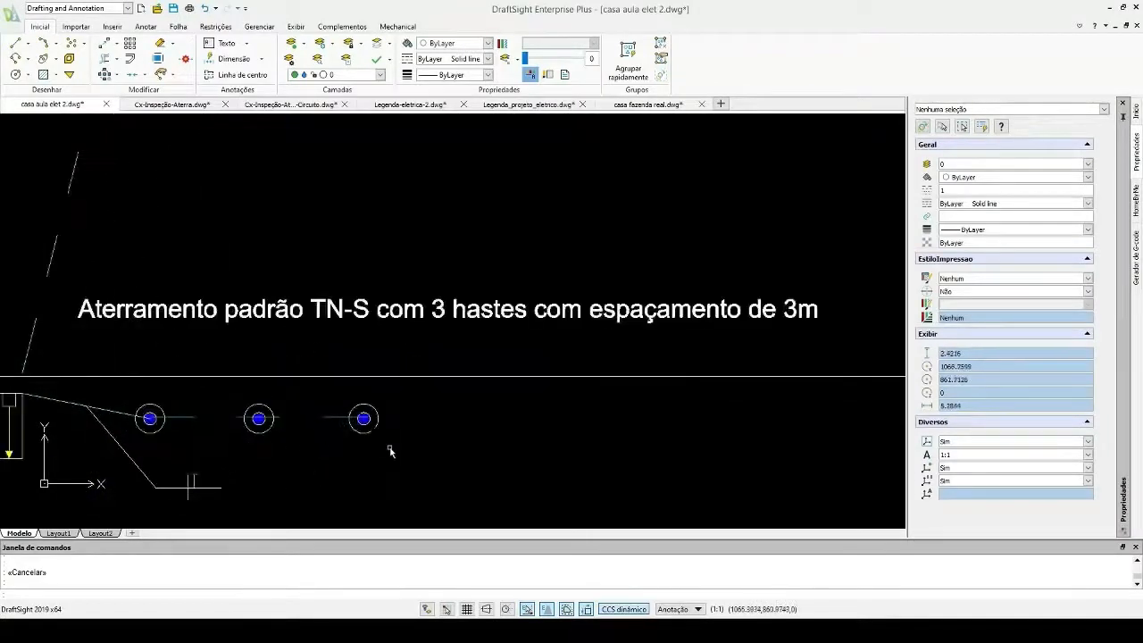
{"action": "scroll", "coordinate": [109, 442], "scroll_direction": "down", "scroll_amount": 5}
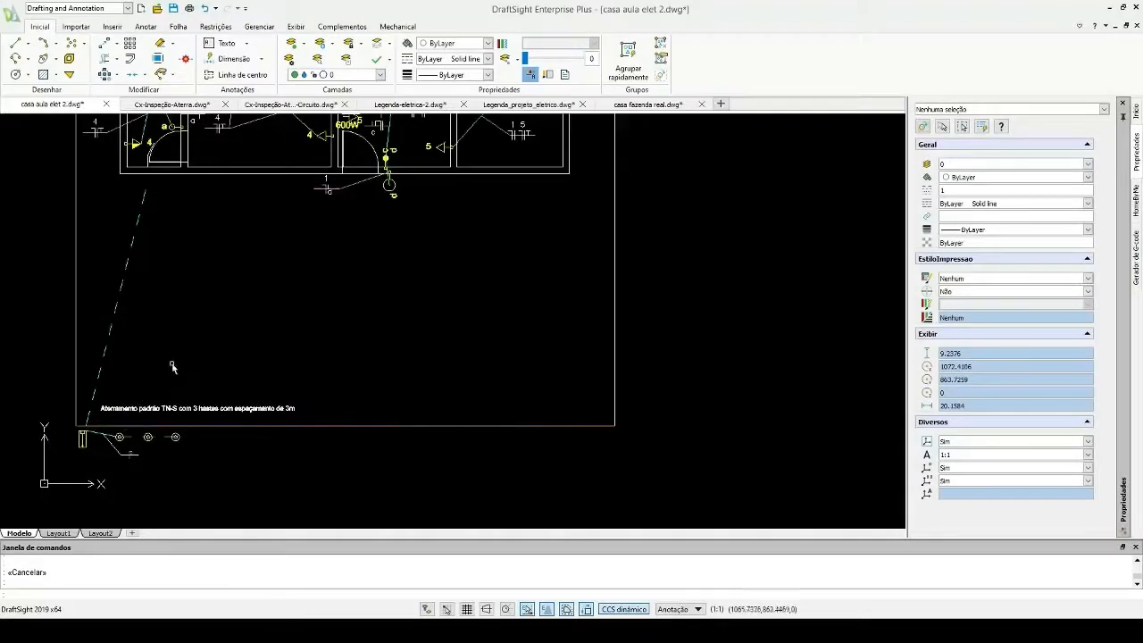
- Switch to casa fazenda real.dwg and copy the AL 10 conductor label with its leader to the clipboard
{"action": "left_click", "coordinate": [660, 104]}
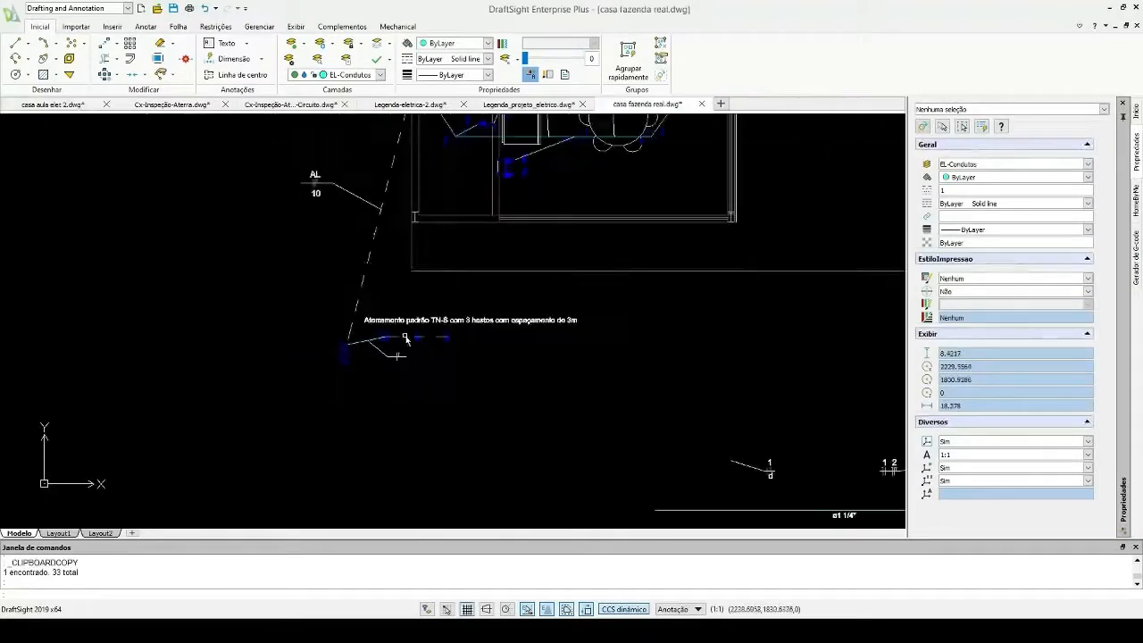
{"action": "scroll", "coordinate": [345, 149], "scroll_direction": "up", "scroll_amount": 2}
{"action": "left_click_drag", "start_coordinate": [365, 148], "coordinate": [258, 268]}
{"action": "key", "text": "ctrl+c"}
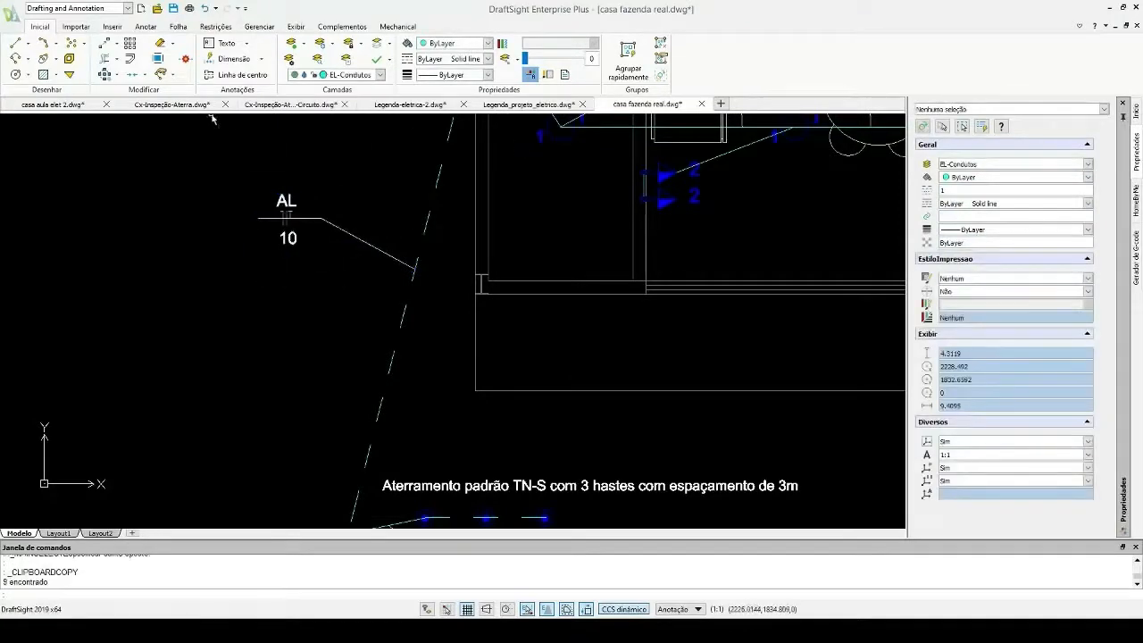
- Paste the AL 10 conductor label into casa aula elet 2.dwg with its leader ending on the dashed supply line
{"action": "left_click", "coordinate": [55, 104]}
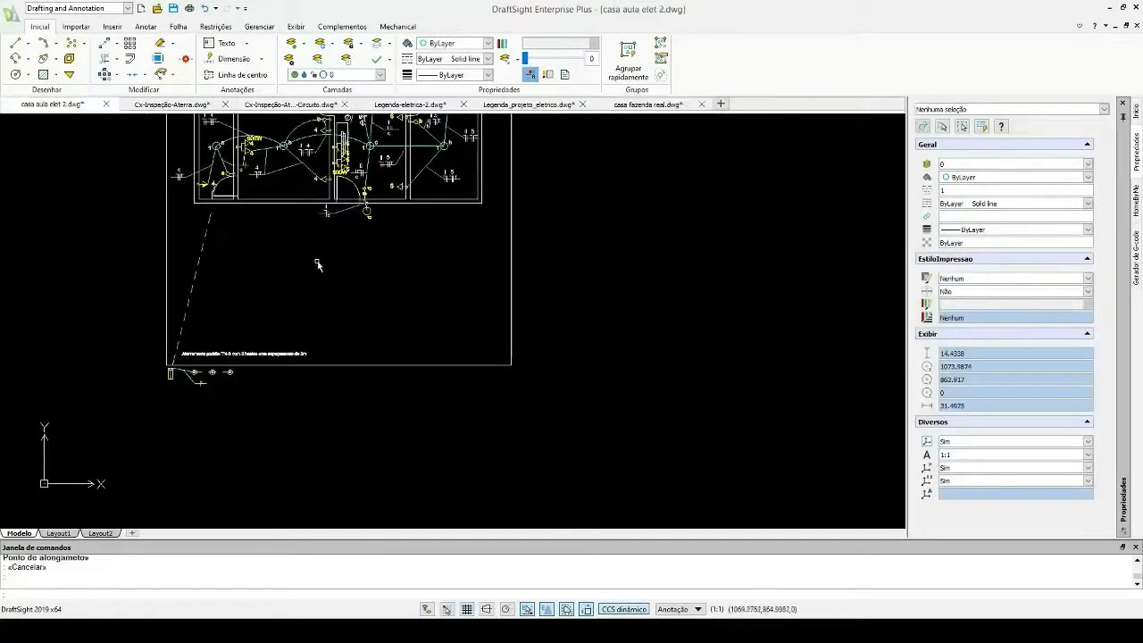
{"action": "key", "text": "ctrl+v"}
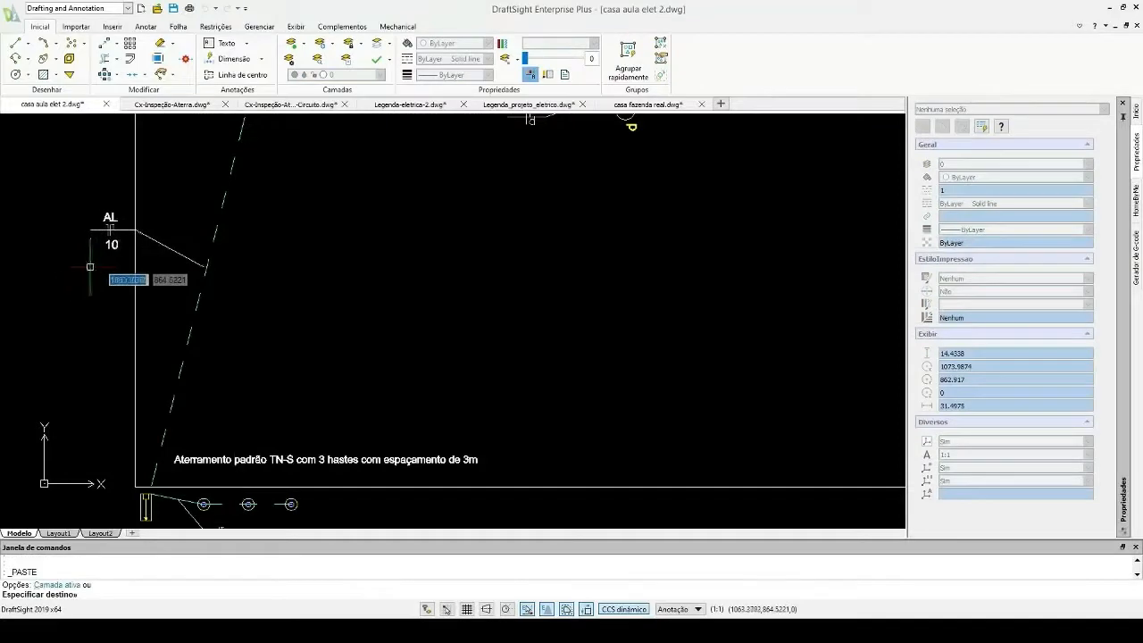
{"action": "scroll", "coordinate": [98, 250], "scroll_direction": "up", "scroll_amount": 2}
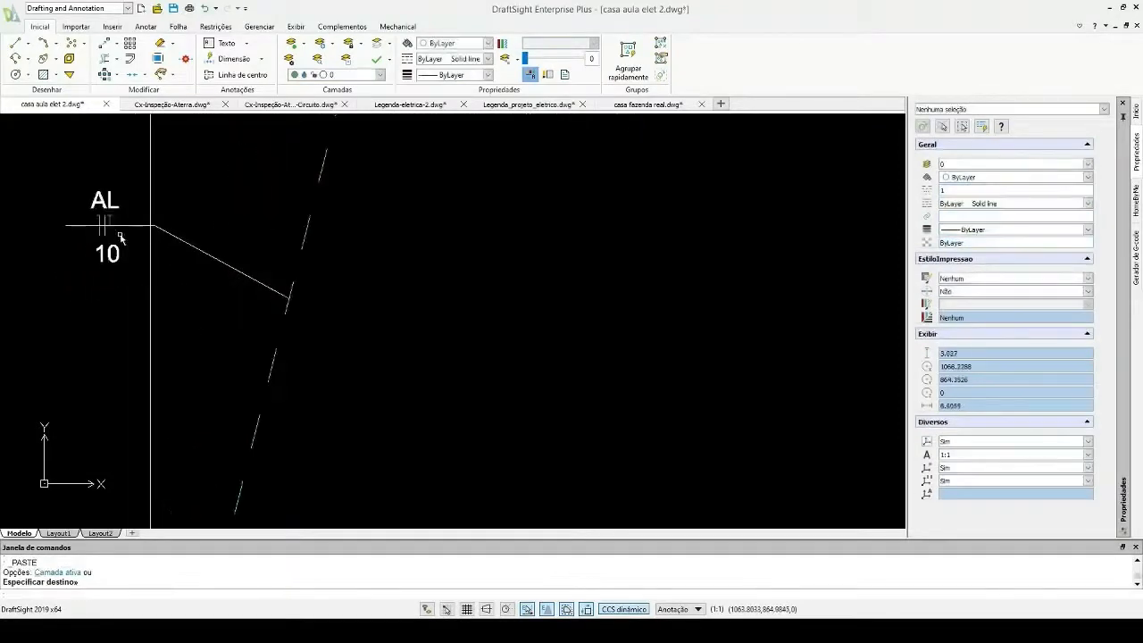
{"action": "scroll", "coordinate": [150, 327], "scroll_direction": "down", "scroll_amount": 2}
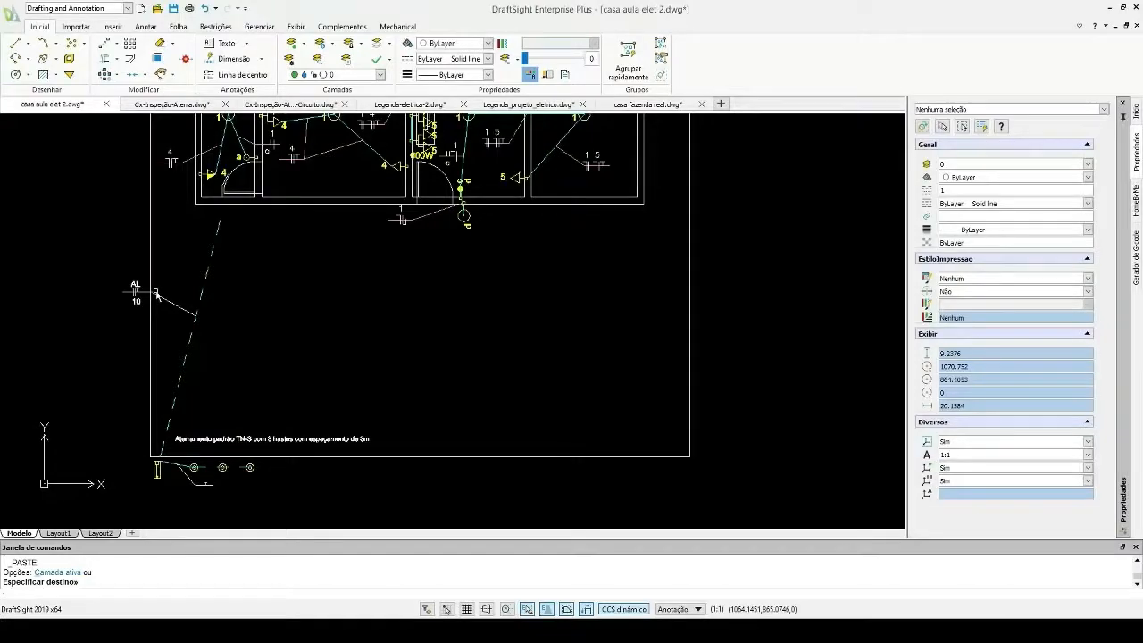
- Measure the straight distance from the supply box to the distribution panel on the house's interior wall
{"action": "scroll", "coordinate": [419, 322], "scroll_direction": "down", "scroll_amount": 2}
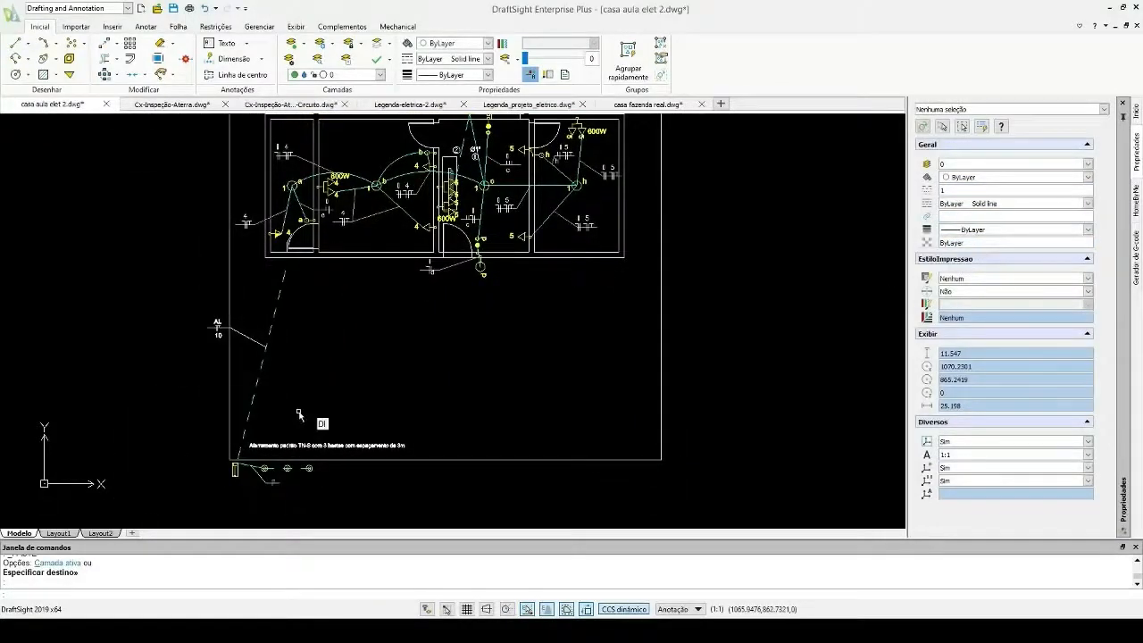
{"action": "key", "text": "Return"}
{"action": "left_click", "coordinate": [239, 463]}
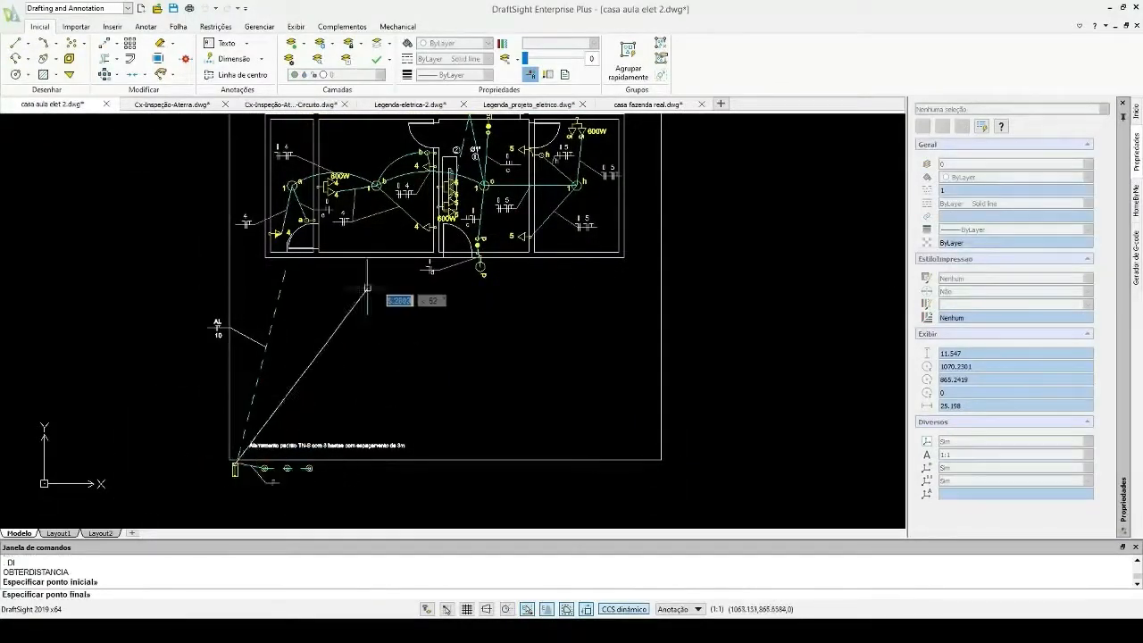
{"action": "middle_click_drag", "start_coordinate": [400, 215], "coordinate": [395, 227]}
{"action": "scroll", "coordinate": [425, 268], "scroll_direction": "up", "scroll_amount": 2}
{"action": "scroll", "coordinate": [420, 259], "scroll_direction": "up", "scroll_amount": 2}
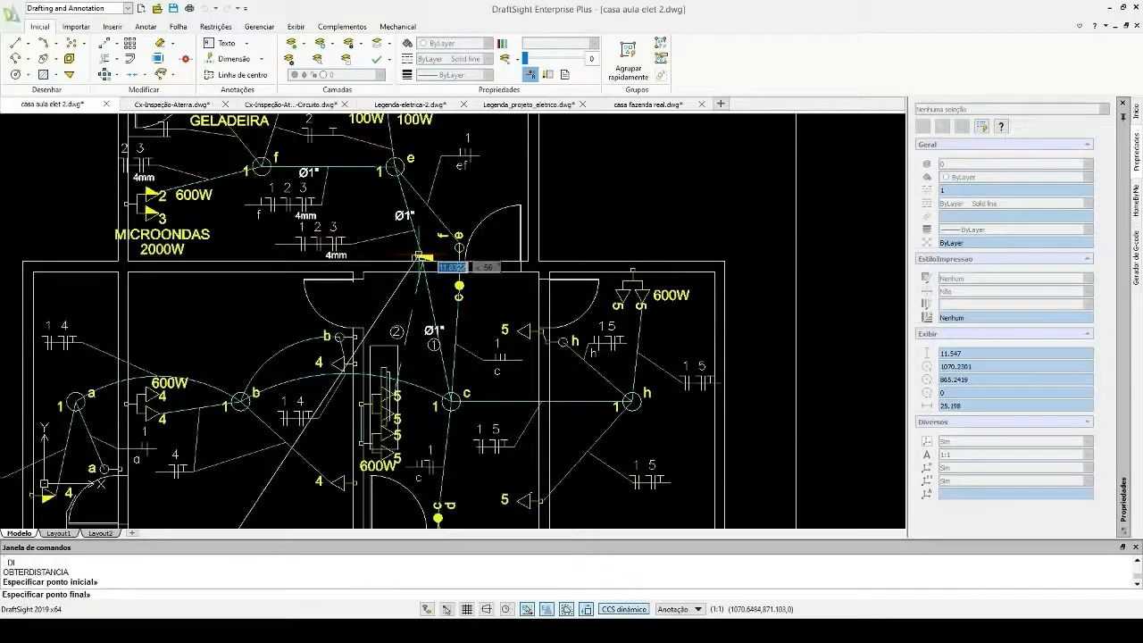
{"action": "left_click", "coordinate": [423, 258]}
{"action": "scroll", "coordinate": [420, 259], "scroll_direction": "down", "scroll_amount": 4}
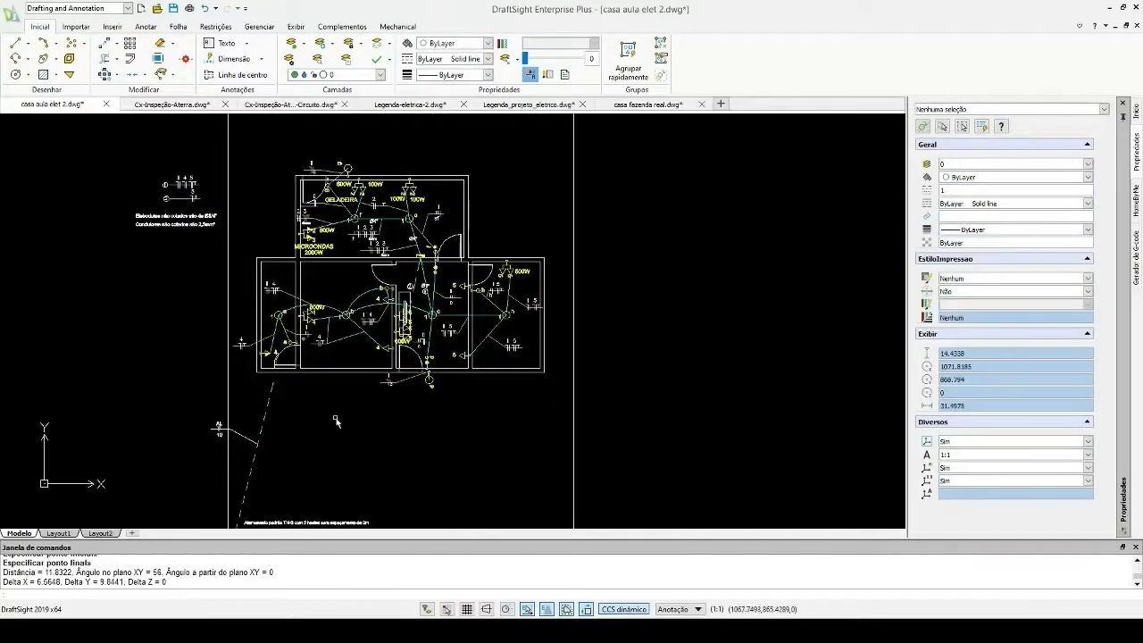
- Remove the dashed supply line running from the supply box to the house, keeping the AL 10 label and its leader
{"action": "middle_click_drag", "start_coordinate": [336, 421], "coordinate": [338, 394]}
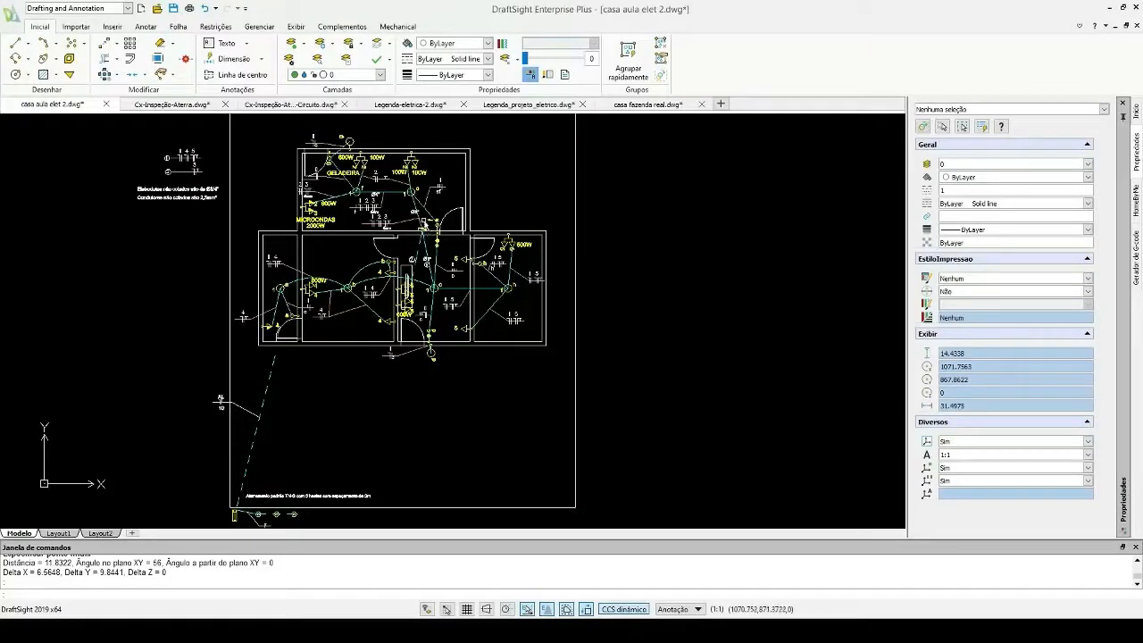
{"action": "scroll", "coordinate": [415, 236], "scroll_direction": "up", "scroll_amount": 3}
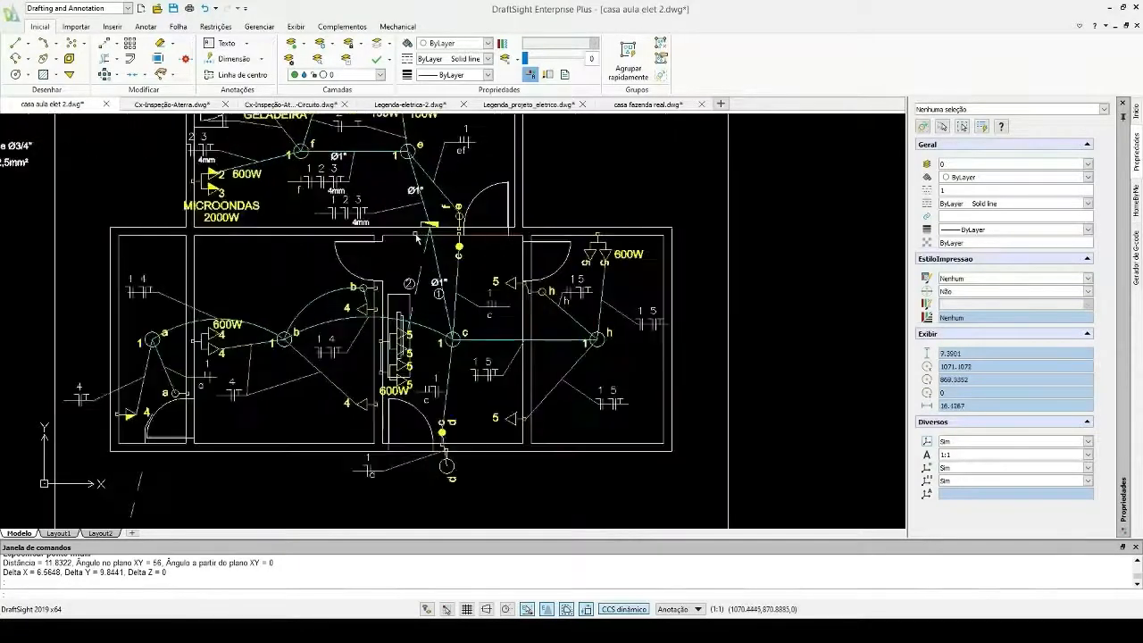
{"action": "scroll", "coordinate": [502, 257], "scroll_direction": "down", "scroll_amount": 4}
{"action": "scroll", "coordinate": [360, 325], "scroll_direction": "up", "scroll_amount": 3}
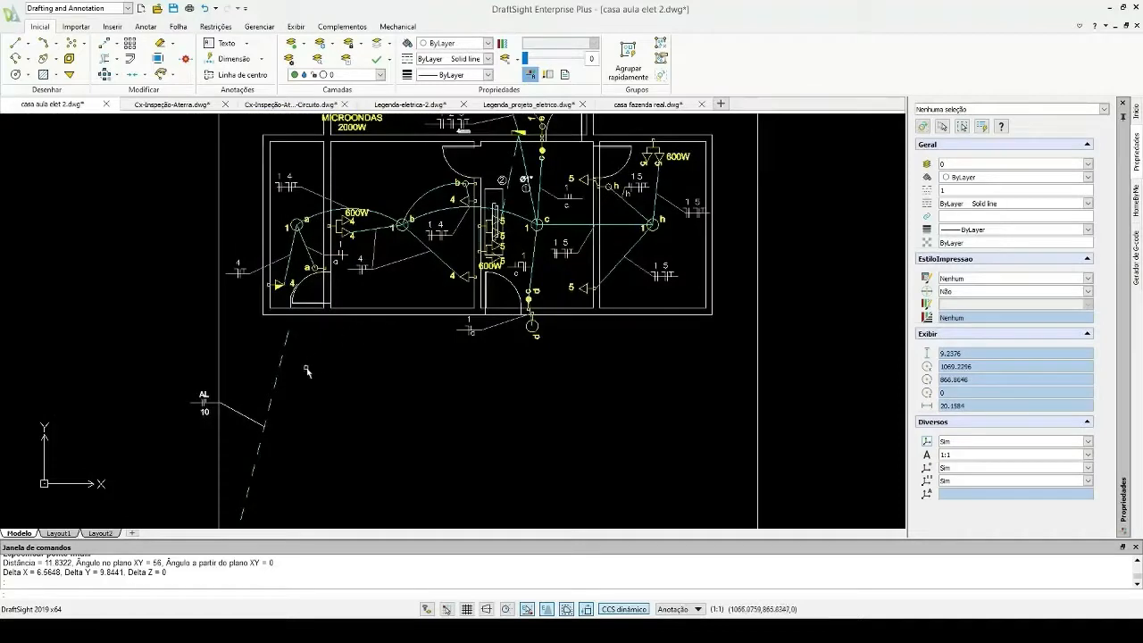
{"action": "scroll", "coordinate": [306, 372], "scroll_direction": "down", "scroll_amount": 3}
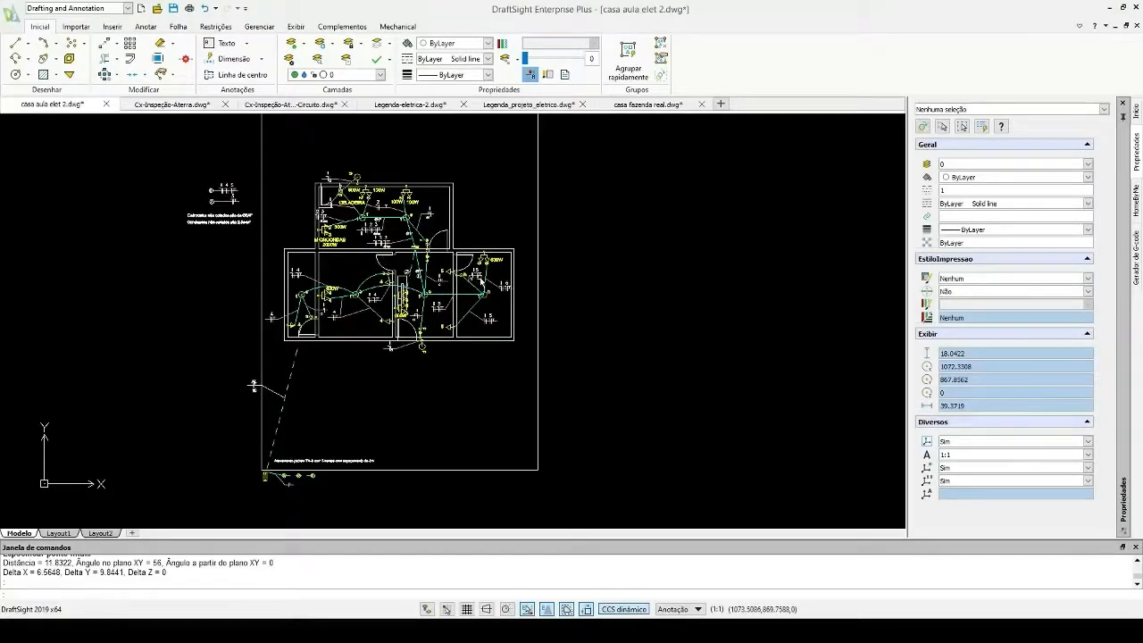
{"action": "scroll", "coordinate": [321, 384], "scroll_direction": "up", "scroll_amount": 2}
{"action": "left_click_drag", "start_coordinate": [308, 369], "coordinate": [259, 330]}
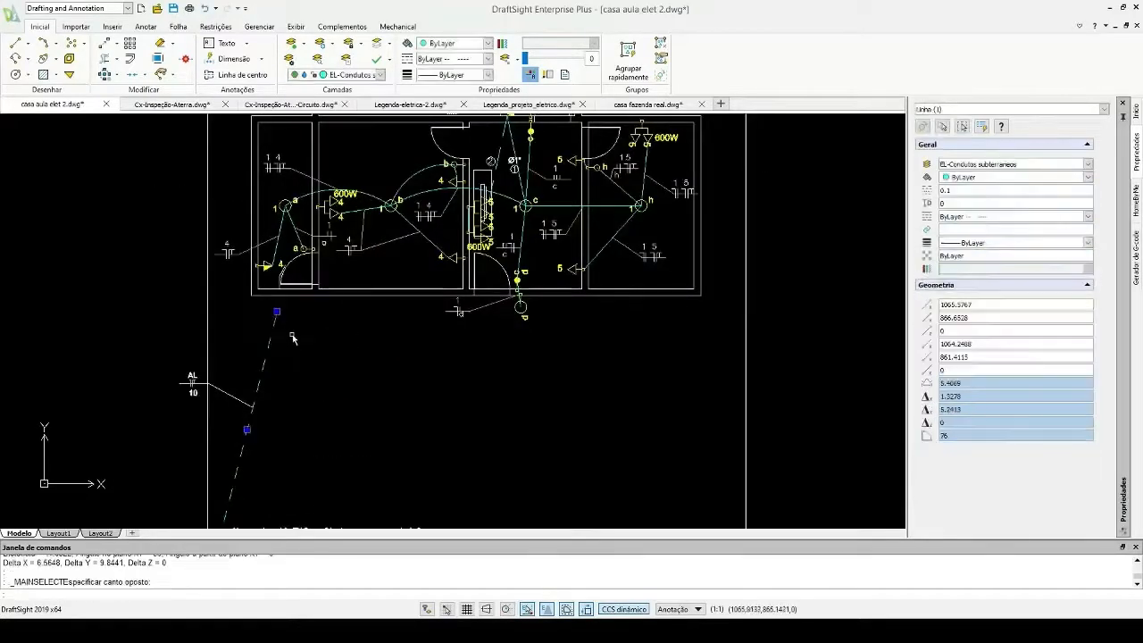
{"action": "key", "text": "ctrl+z"}
{"action": "scroll", "coordinate": [514, 203], "scroll_direction": "up", "scroll_amount": 3}
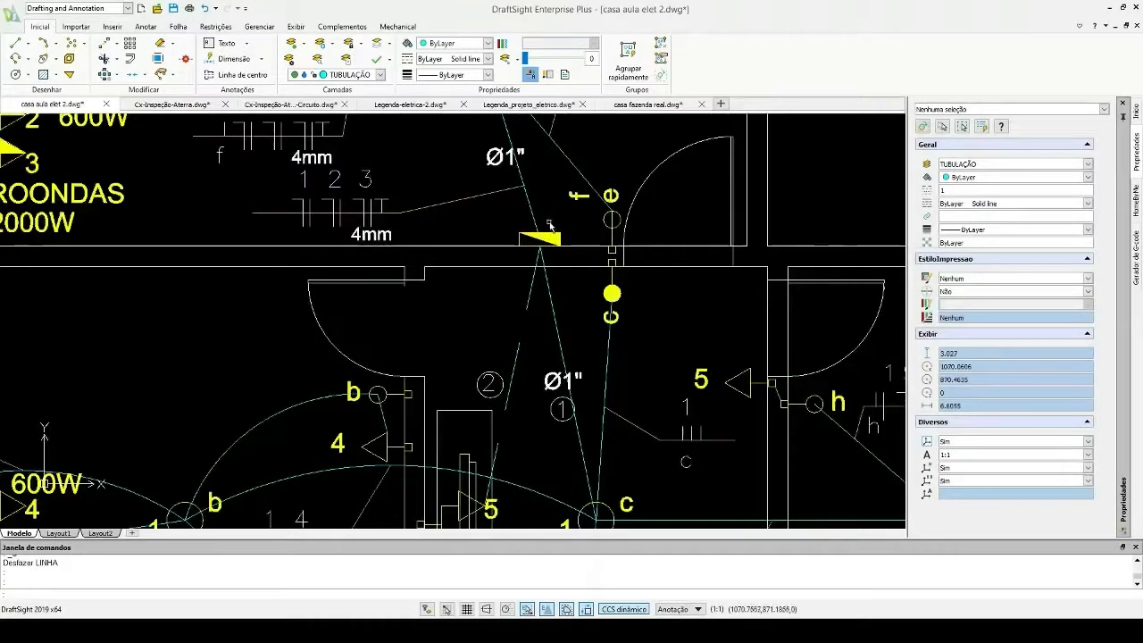
{"action": "type", "text": "L"}
{"action": "key", "text": "Return"}
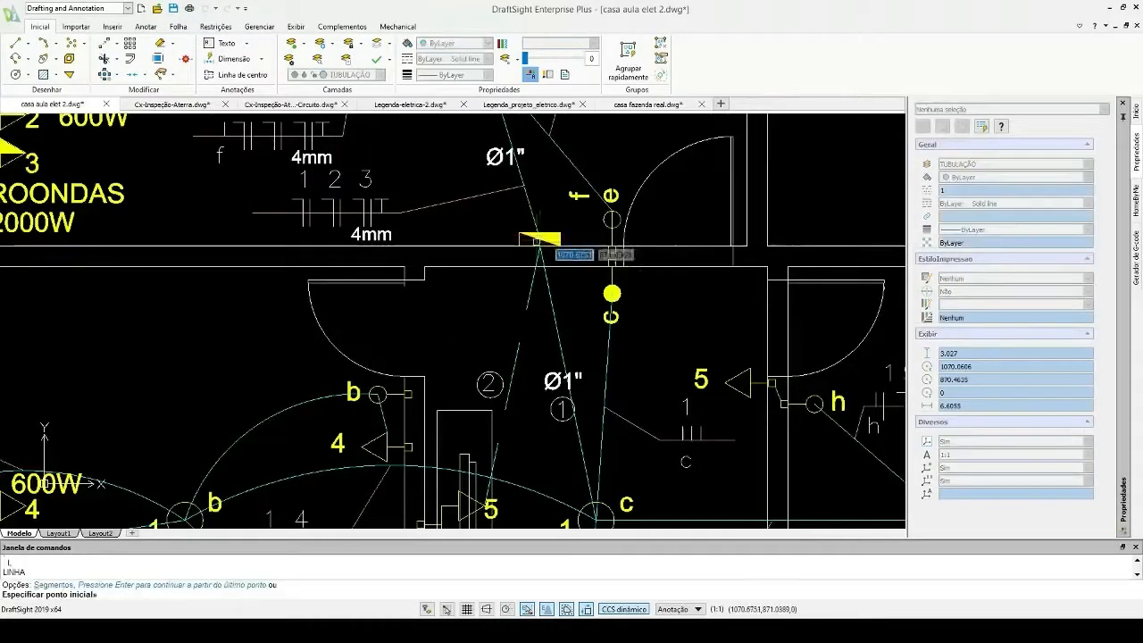
{"action": "key", "text": "Escape"}
- Examine the Legenda table beside the house plan for a pass-through box symbol
{"action": "scroll", "coordinate": [540, 242], "scroll_direction": "down", "scroll_amount": 6}
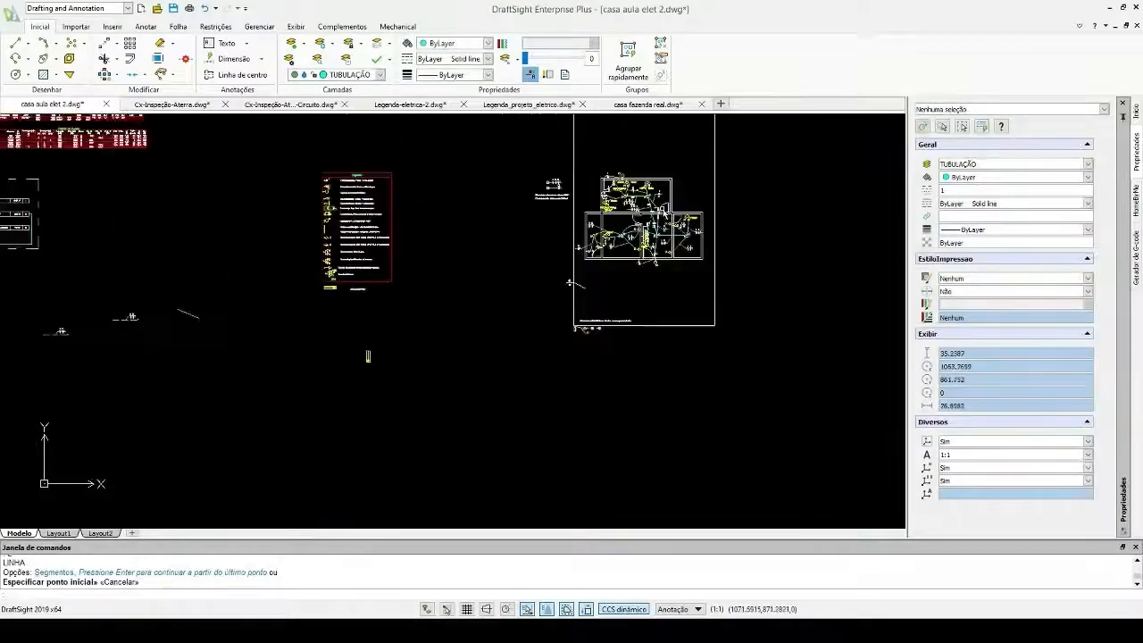
{"action": "scroll", "coordinate": [278, 272], "scroll_direction": "up", "scroll_amount": 5}
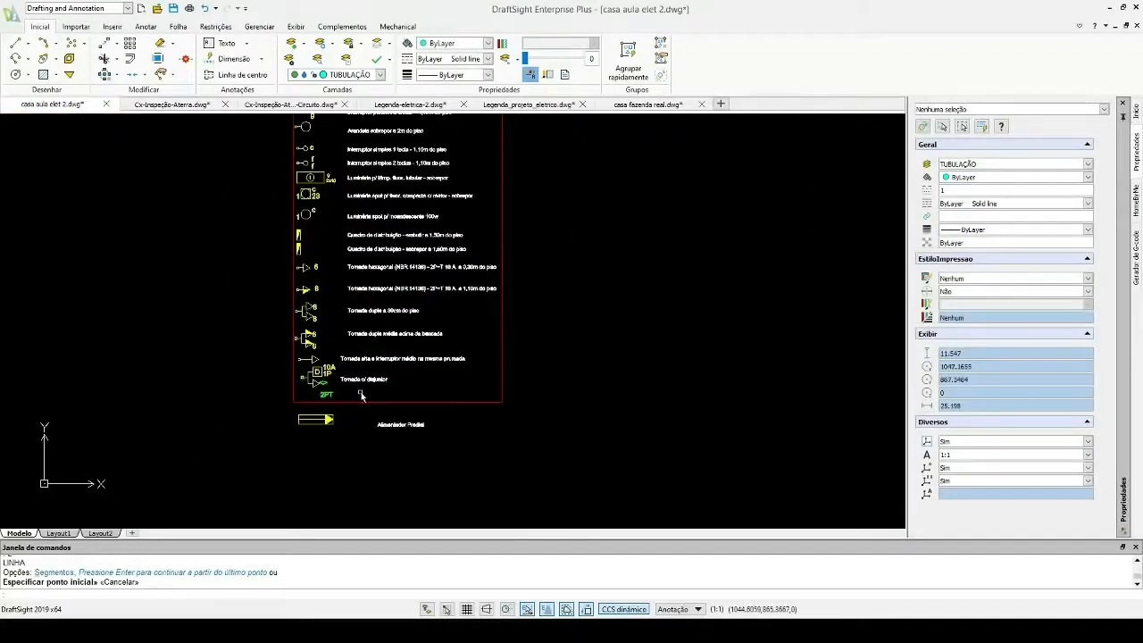
{"action": "scroll", "coordinate": [361, 396], "scroll_direction": "up", "scroll_amount": 1}
{"action": "middle_click_drag", "start_coordinate": [384, 257], "coordinate": [263, 468]}
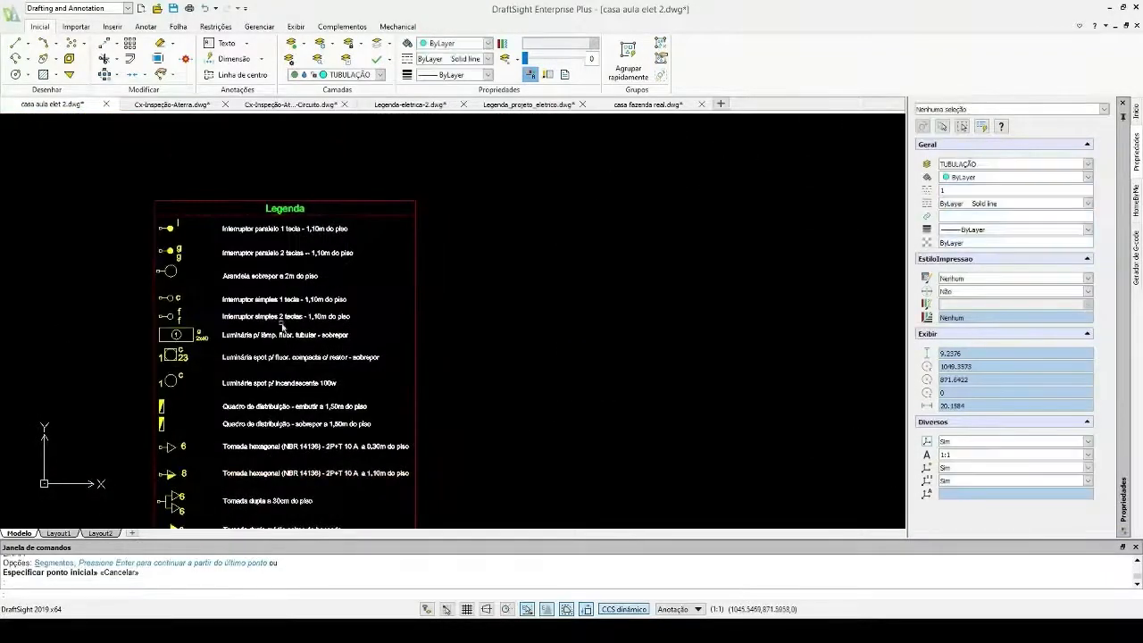
{"action": "scroll", "coordinate": [282, 327], "scroll_direction": "down", "scroll_amount": 3}
{"action": "scroll", "coordinate": [307, 394], "scroll_direction": "up", "scroll_amount": 3}
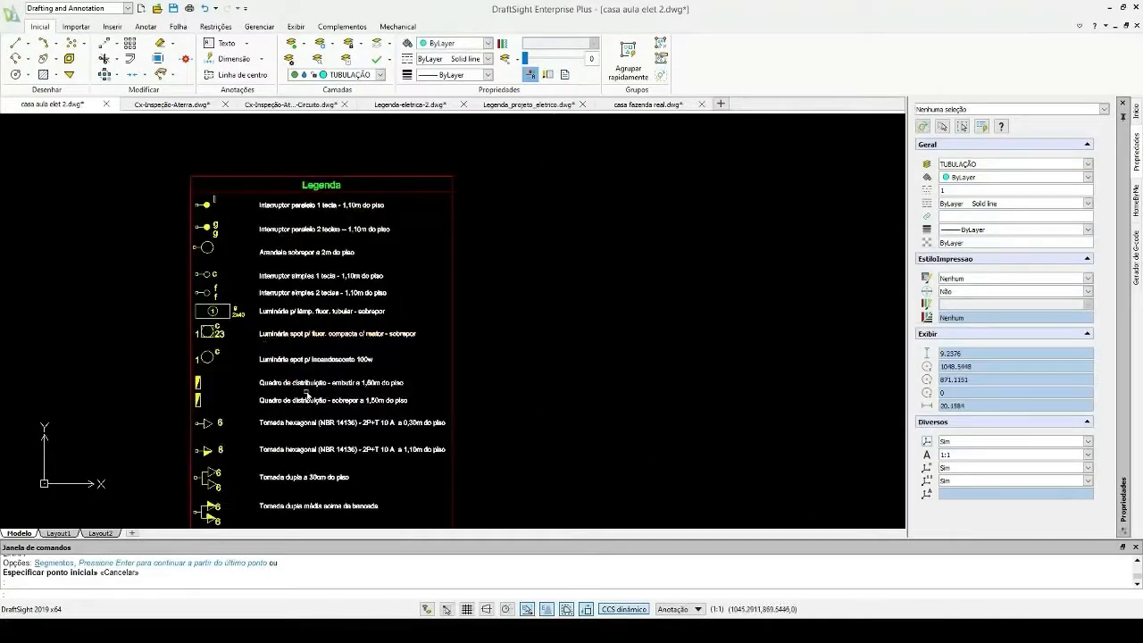
{"action": "middle_click_drag", "start_coordinate": [307, 395], "coordinate": [252, 236]}
{"action": "scroll", "coordinate": [253, 236], "scroll_direction": "down", "scroll_amount": 4}
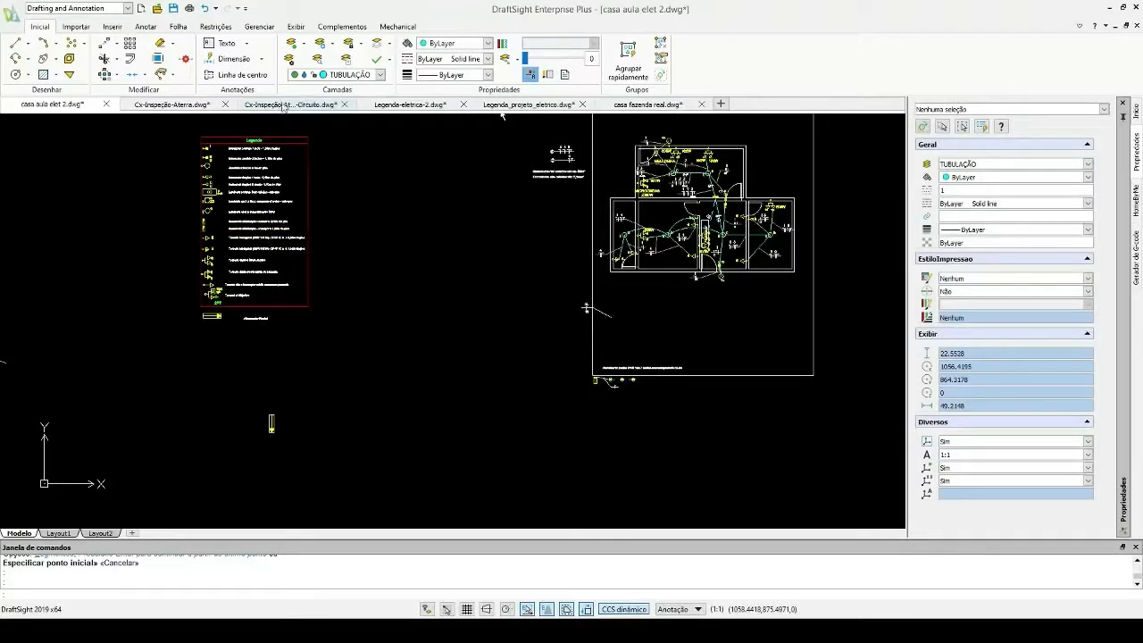
- Switch to Legenda-eletrica-2.dwg and copy the three CAIXAS DE PASSAGEM symbols with their description text to the clipboard
{"action": "left_click", "coordinate": [386, 104]}
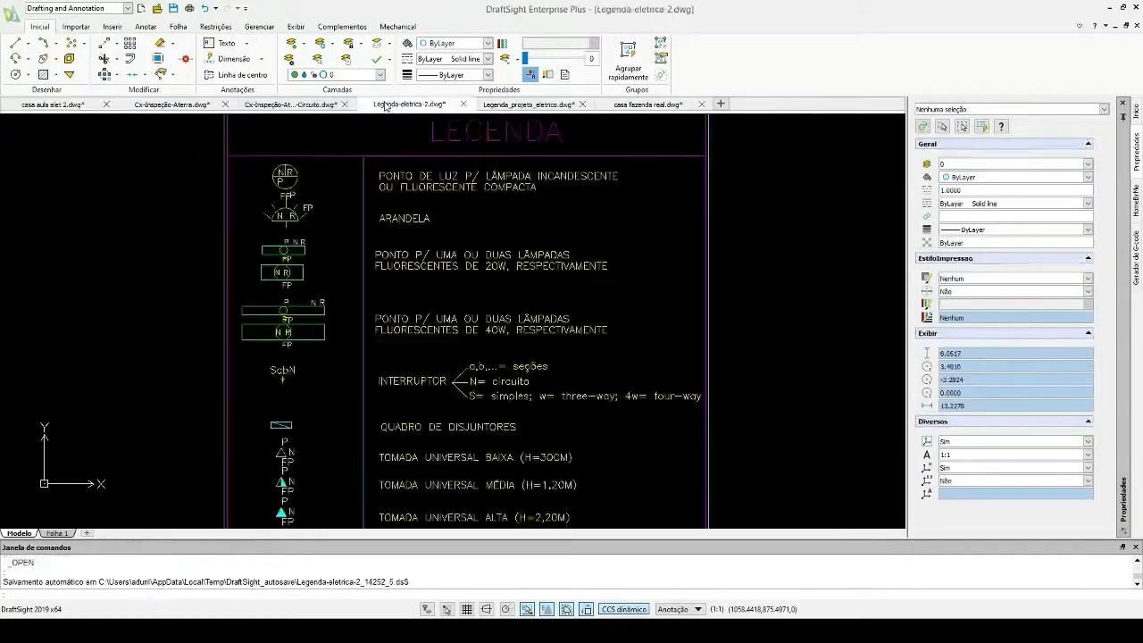
{"action": "scroll", "coordinate": [298, 198], "scroll_direction": "down", "scroll_amount": 2}
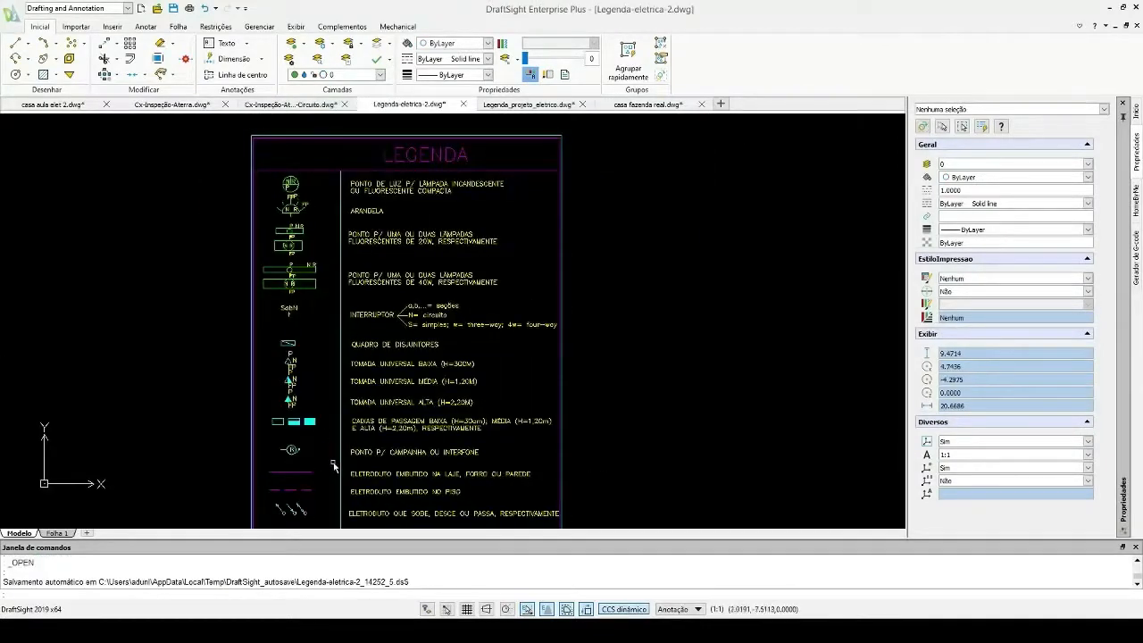
{"action": "scroll", "coordinate": [334, 466], "scroll_direction": "up", "scroll_amount": 3}
{"action": "scroll", "coordinate": [302, 413], "scroll_direction": "up", "scroll_amount": 1}
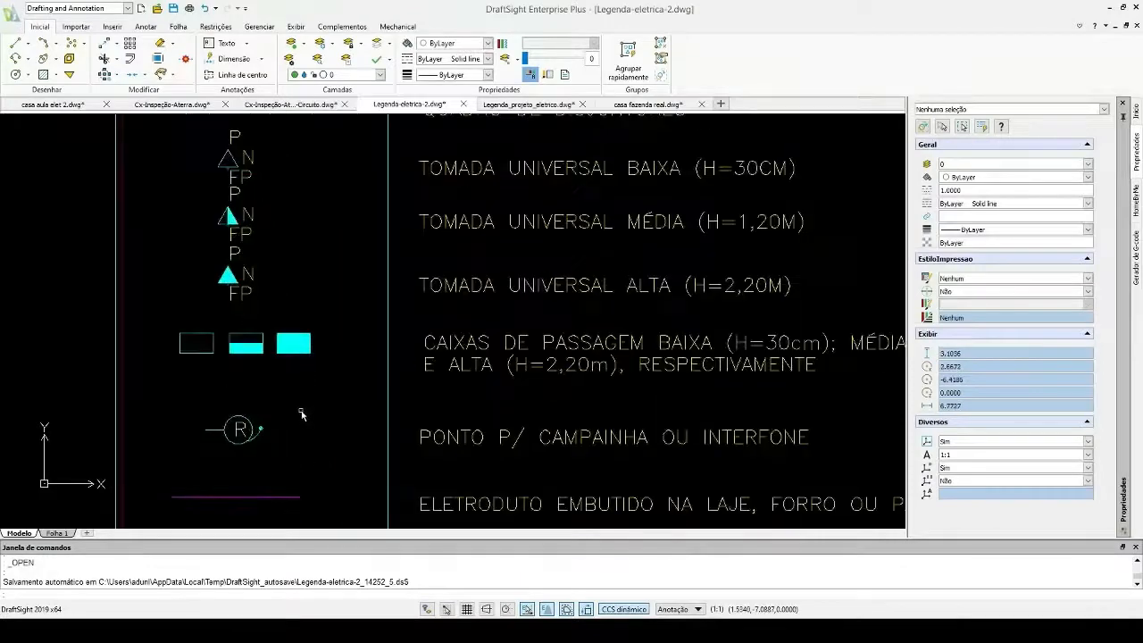
{"action": "left_click", "coordinate": [721, 395]}
{"action": "left_click", "coordinate": [566, 312]}
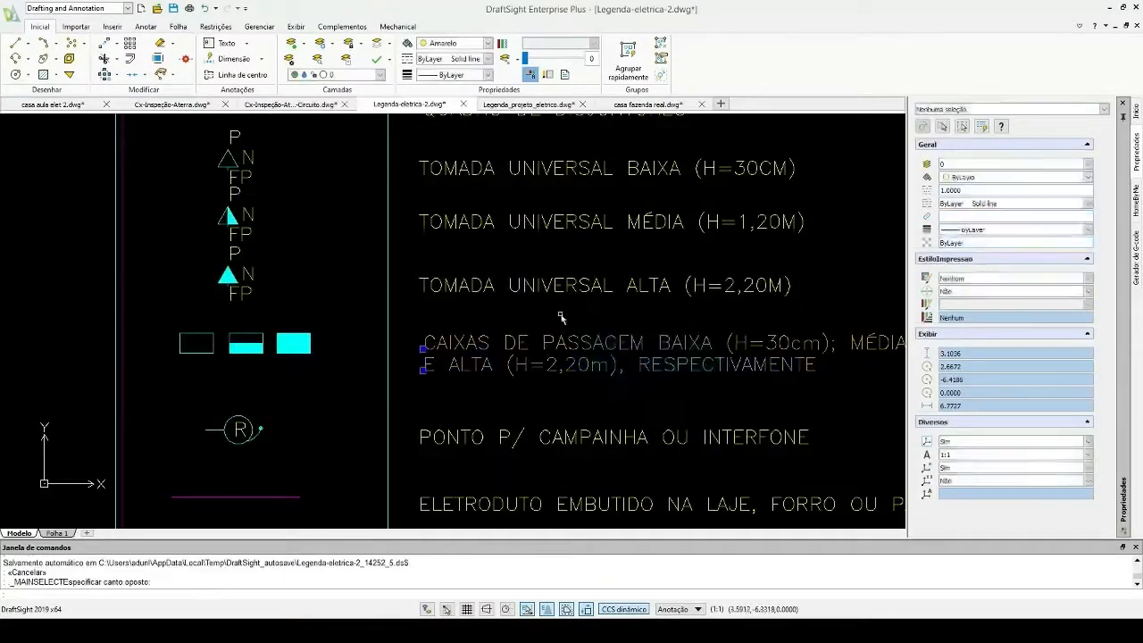
{"action": "left_click", "coordinate": [346, 365]}
{"action": "left_click", "coordinate": [176, 312]}
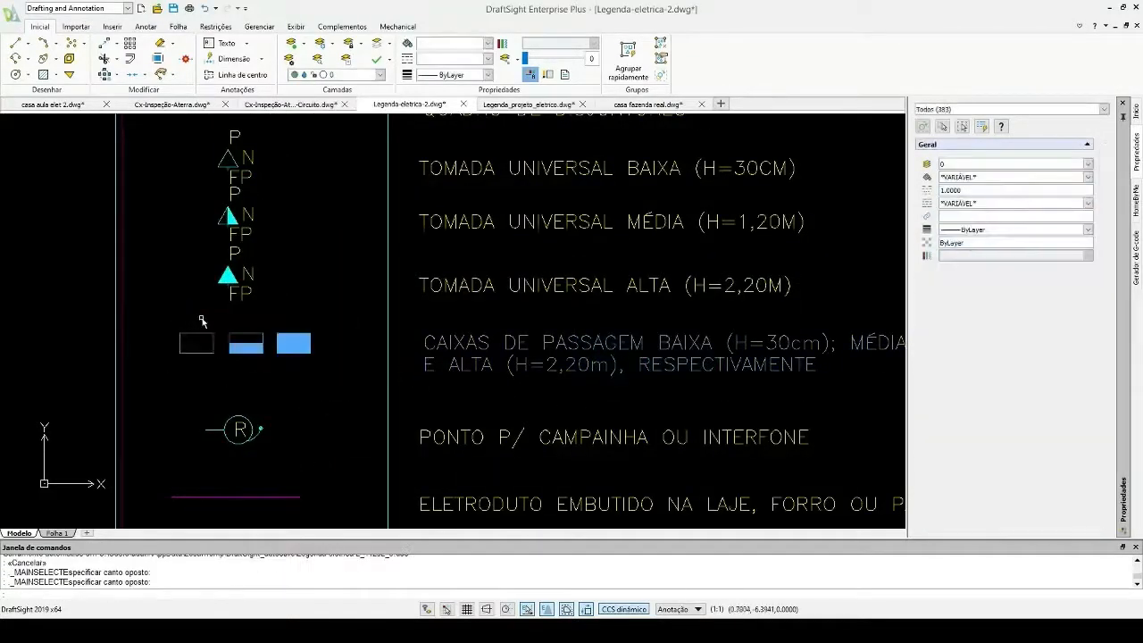
{"action": "key", "text": "ctrl+c"}
- Paste the CAIXAS DE PASSAGEM symbols and description into casa aula elet 2.dwg, just below the Alimentador Predial legend entry
{"action": "left_click", "coordinate": [74, 106]}
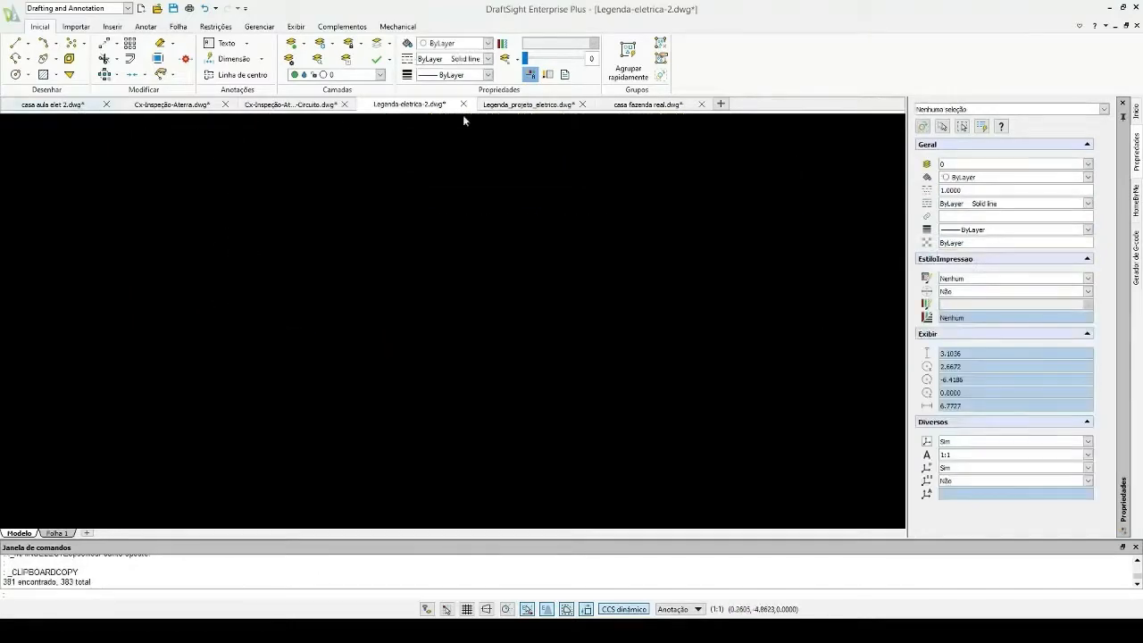
{"action": "scroll", "coordinate": [295, 276], "scroll_direction": "up", "scroll_amount": 5}
{"action": "key", "text": "ctrl+v"}
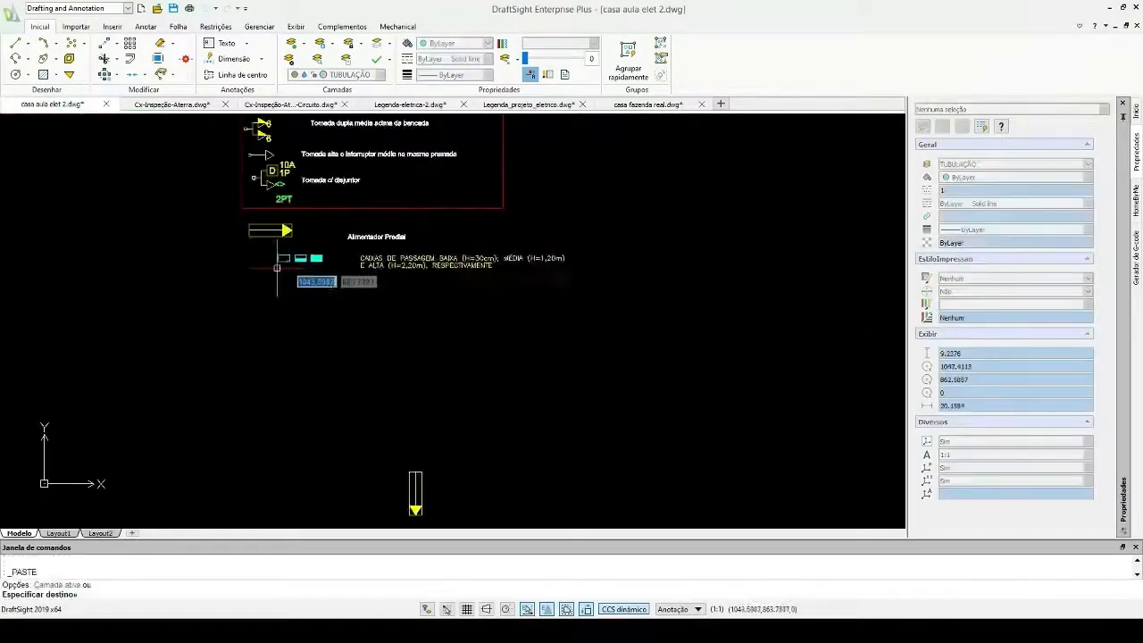
{"action": "scroll", "coordinate": [258, 274], "scroll_direction": "up", "scroll_amount": 3}
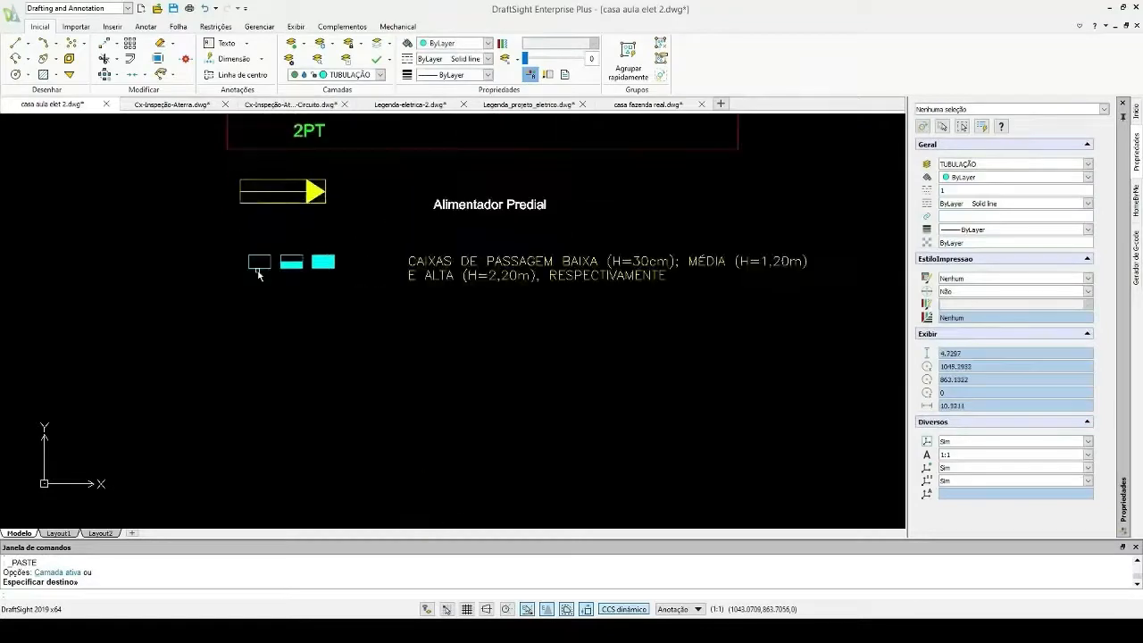
{"action": "scroll", "coordinate": [261, 277], "scroll_direction": "up", "scroll_amount": 2}
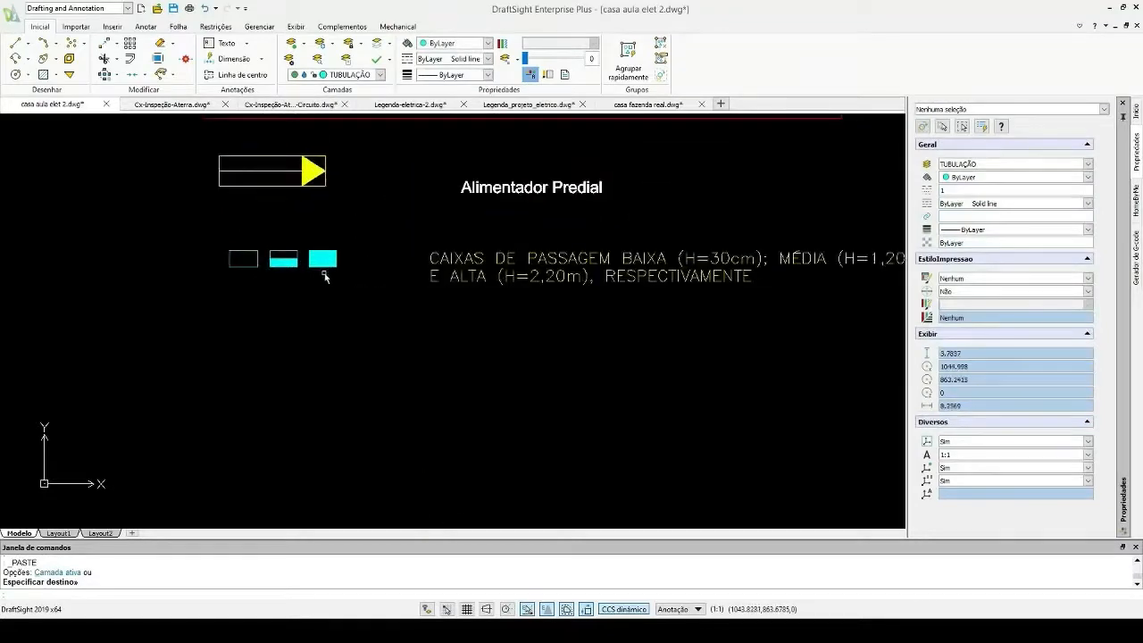
{"action": "key", "text": "Escape"}
- Copy the solid-filled pass-through box symbol onto the house's lower outer wall near its left corner
{"action": "left_click", "coordinate": [223, 234]}
{"action": "left_click", "coordinate": [275, 300]}
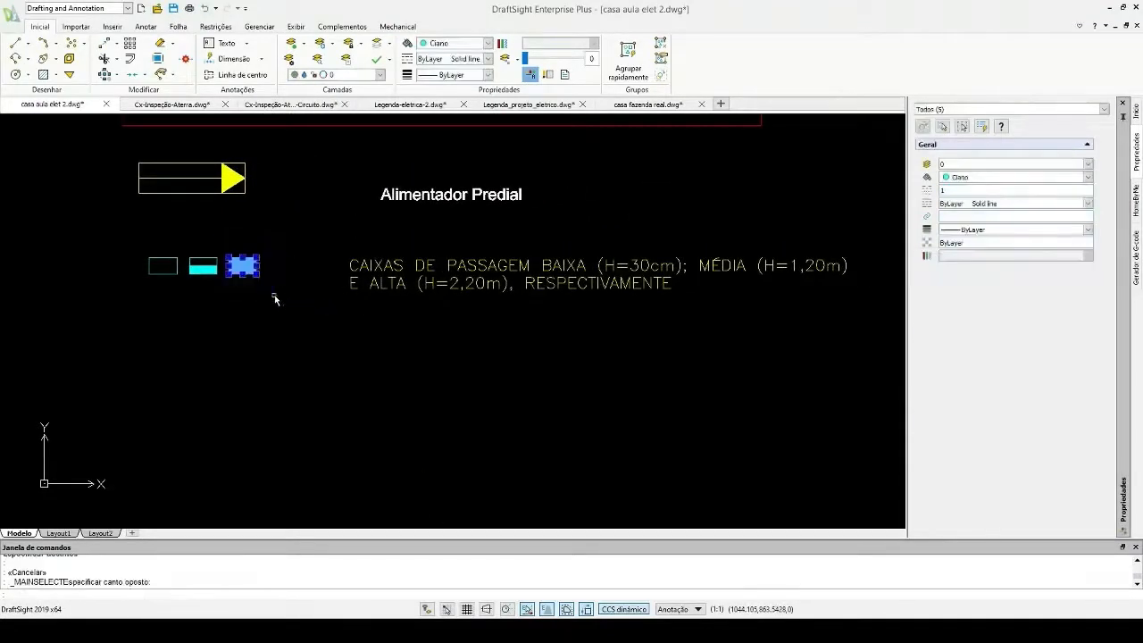
{"action": "type", "text": "co"}
{"action": "key", "text": "Return"}
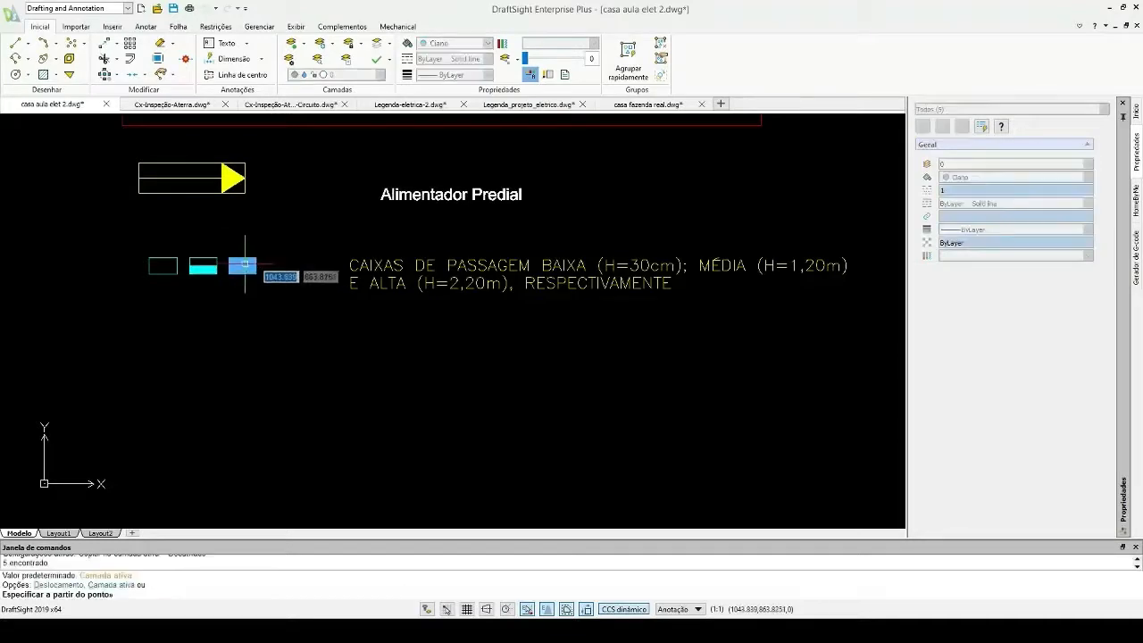
{"action": "left_click", "coordinate": [244, 264]}
{"action": "scroll", "coordinate": [202, 225], "scroll_direction": "down", "scroll_amount": 5}
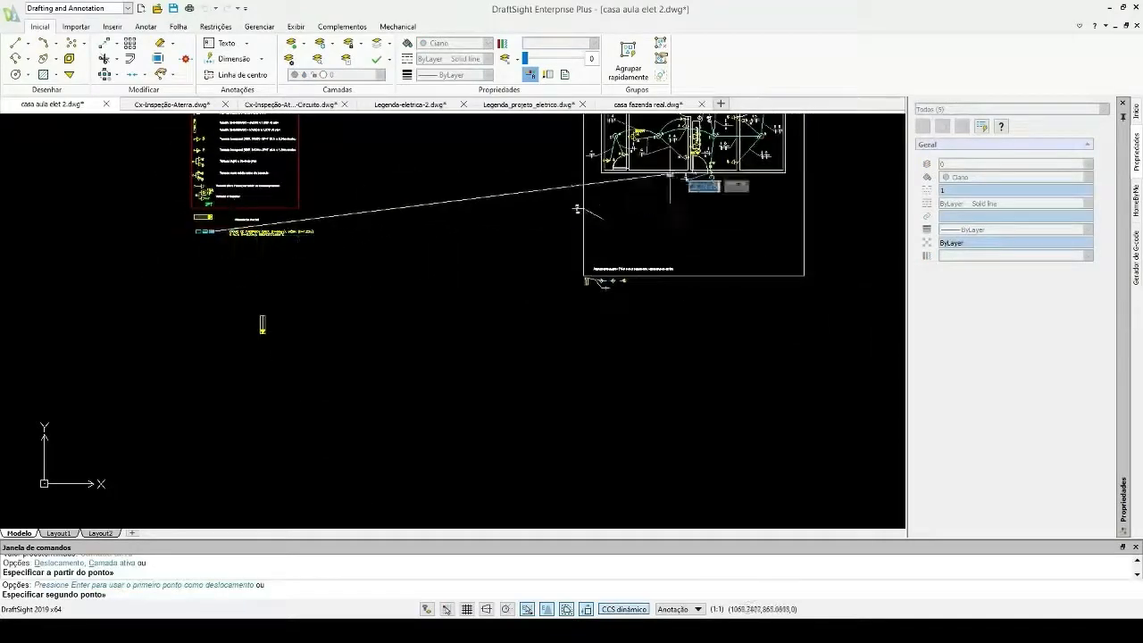
{"action": "scroll", "coordinate": [613, 191], "scroll_direction": "up", "scroll_amount": 5}
{"action": "key", "text": "Escape"}
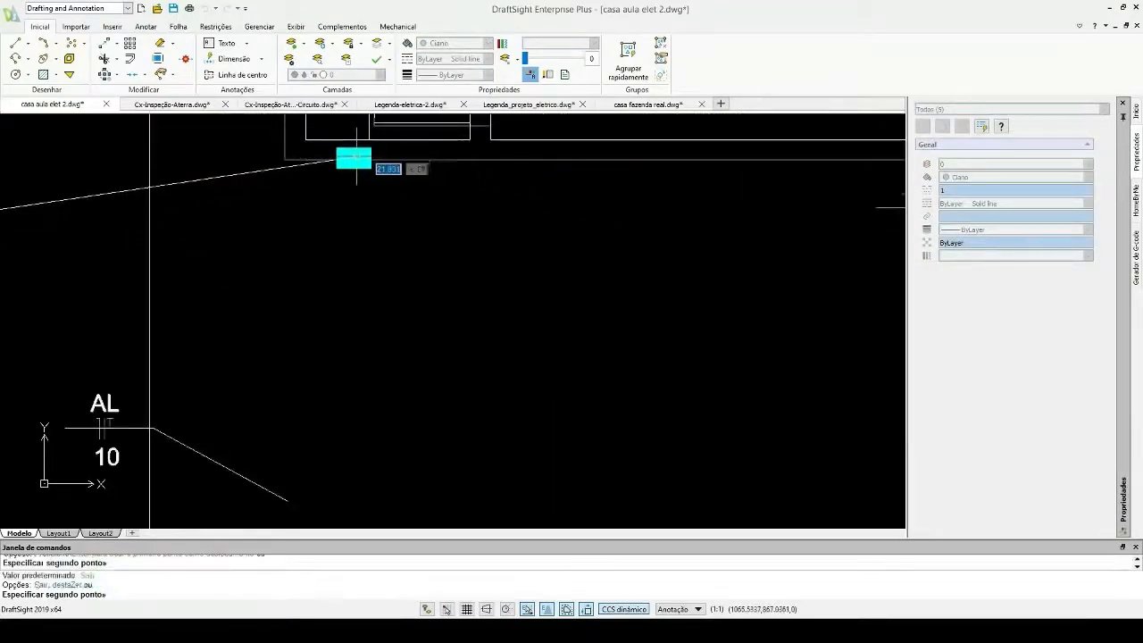
{"action": "key", "text": "Escape"}
- Draw a line on the TUBULAÇÃO layer from the pass-through box's upper right corner to the distribution panel
{"action": "middle_click_drag", "start_coordinate": [507, 249], "coordinate": [422, 386]}
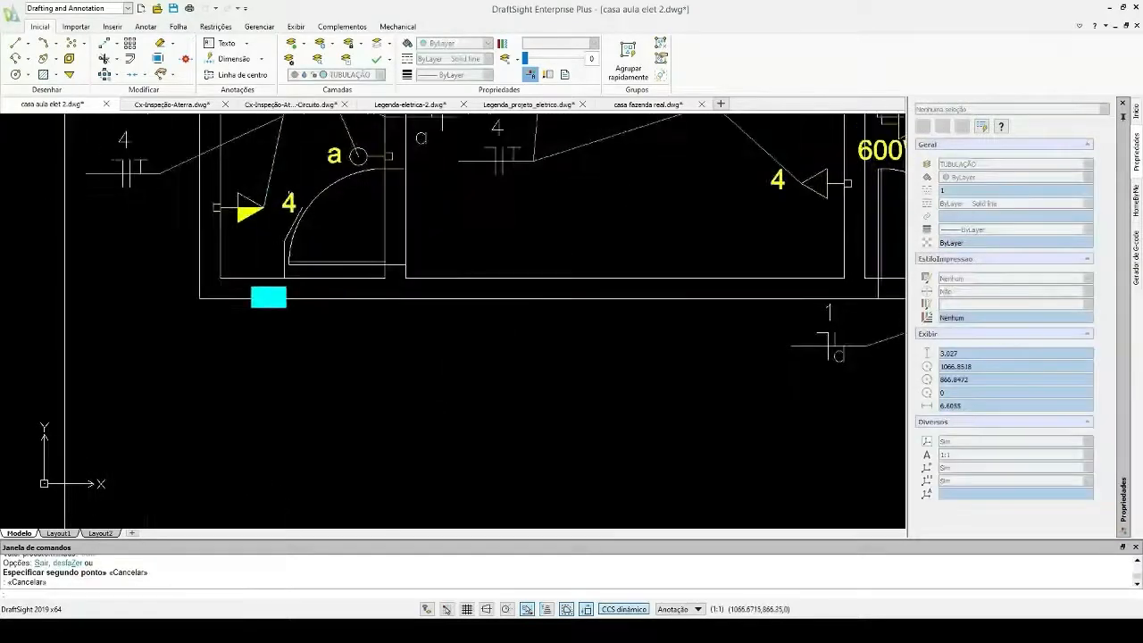
{"action": "type", "text": "l"}
{"action": "key", "text": "Return"}
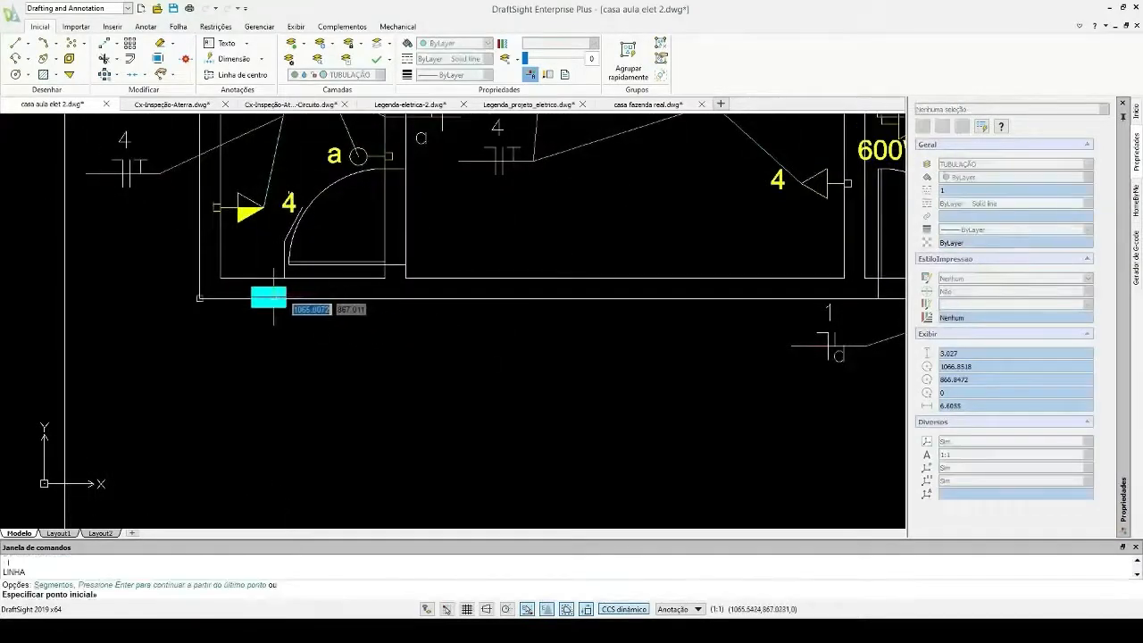
{"action": "scroll", "coordinate": [281, 297], "scroll_direction": "up", "scroll_amount": 4}
{"action": "left_click", "coordinate": [300, 270]}
{"action": "scroll", "coordinate": [300, 270], "scroll_direction": "down", "scroll_amount": 5}
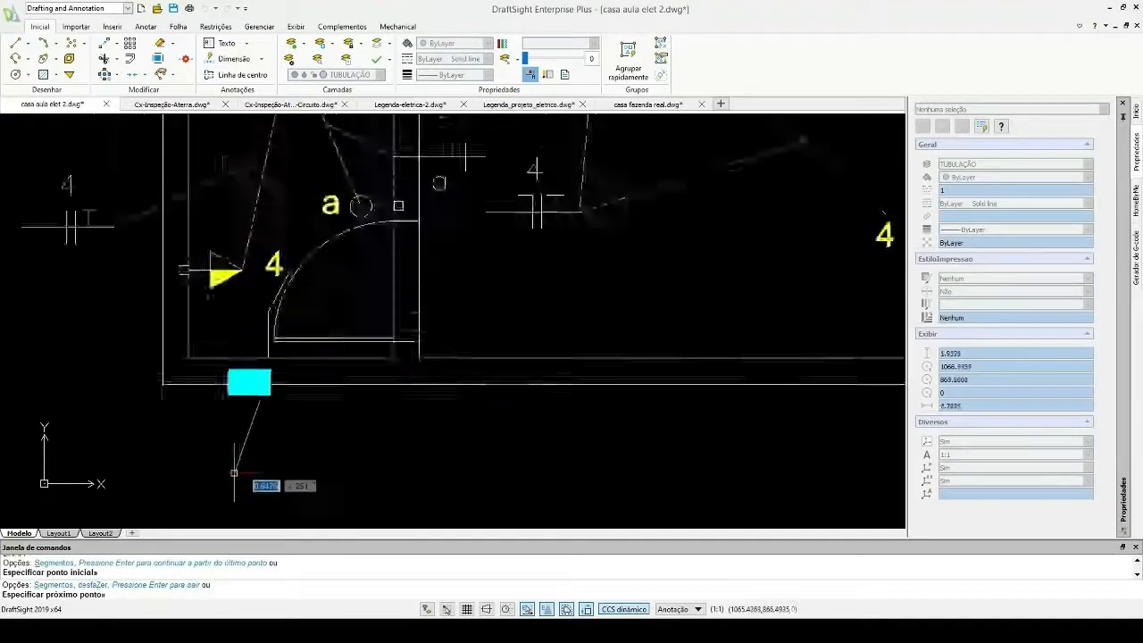
{"action": "scroll", "coordinate": [585, 170], "scroll_direction": "up", "scroll_amount": 3}
{"action": "scroll", "coordinate": [585, 172], "scroll_direction": "up", "scroll_amount": 2}
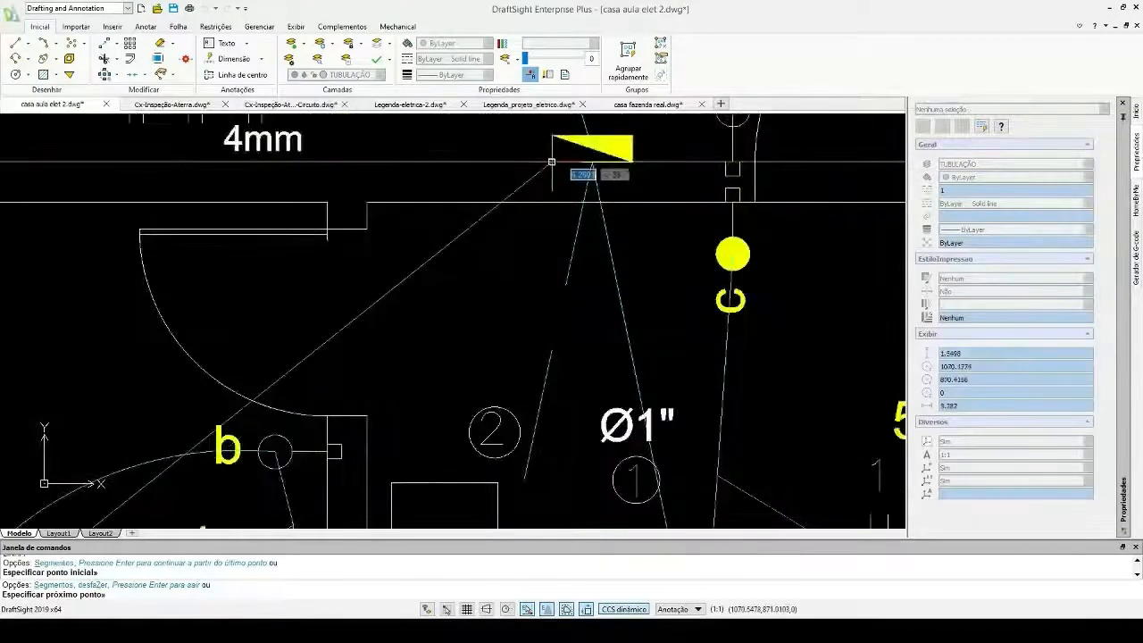
{"action": "left_click", "coordinate": [556, 158]}
{"action": "scroll", "coordinate": [557, 158], "scroll_direction": "down", "scroll_amount": 3}
{"action": "scroll", "coordinate": [619, 163], "scroll_direction": "up", "scroll_amount": 2}
{"action": "key", "text": "Escape"}
- Draw a line on the TUBULAÇÃO layer from the pass-through box's lower left corner down to the top of the supply box
{"action": "scroll", "coordinate": [648, 176], "scroll_direction": "down", "scroll_amount": 3}
{"action": "scroll", "coordinate": [564, 295], "scroll_direction": "up", "scroll_amount": 3}
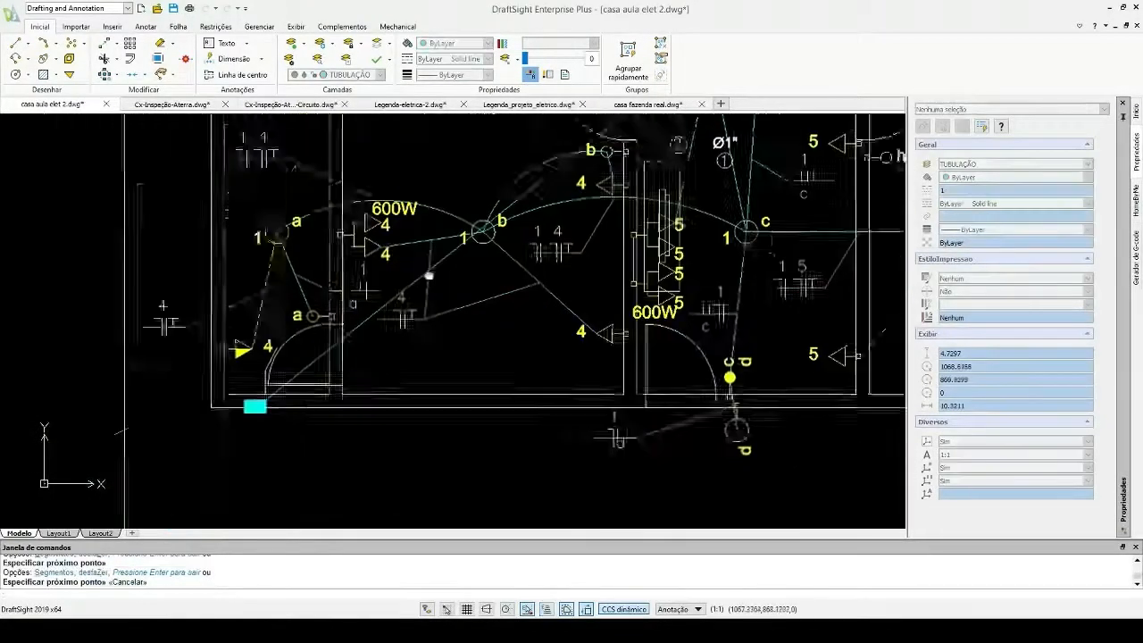
{"action": "scroll", "coordinate": [429, 274], "scroll_direction": "down", "scroll_amount": 3}
{"action": "scroll", "coordinate": [321, 308], "scroll_direction": "up", "scroll_amount": 6}
{"action": "key", "text": "Return"}
{"action": "left_click", "coordinate": [375, 256]}
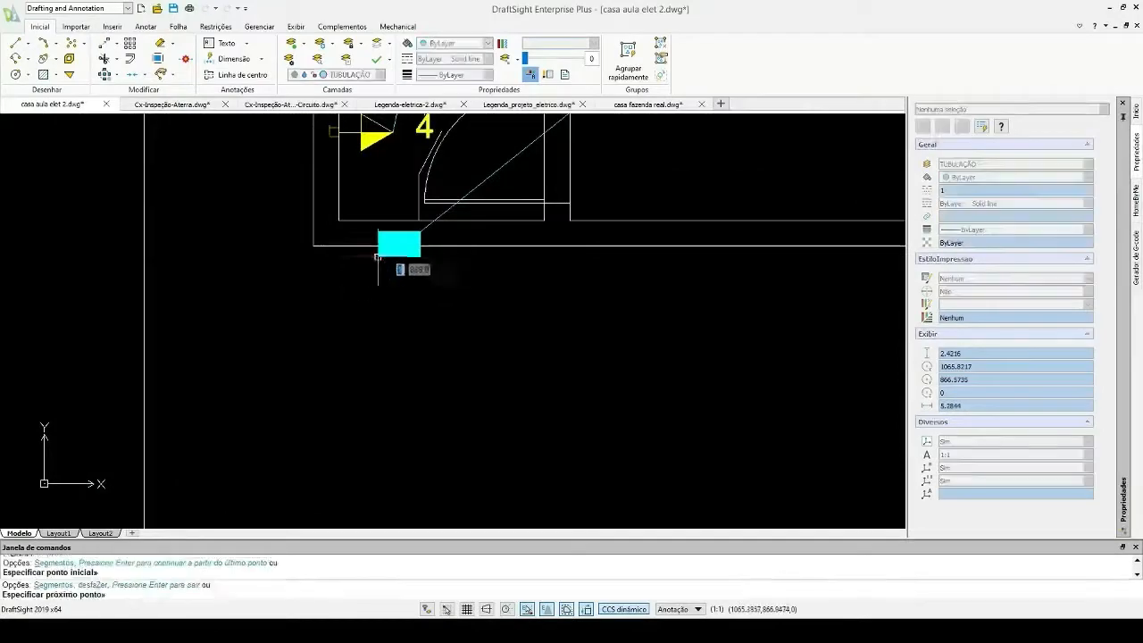
{"action": "scroll", "coordinate": [406, 232], "scroll_direction": "down", "scroll_amount": 4}
{"action": "middle_click_drag", "start_coordinate": [385, 455], "coordinate": [419, 304]}
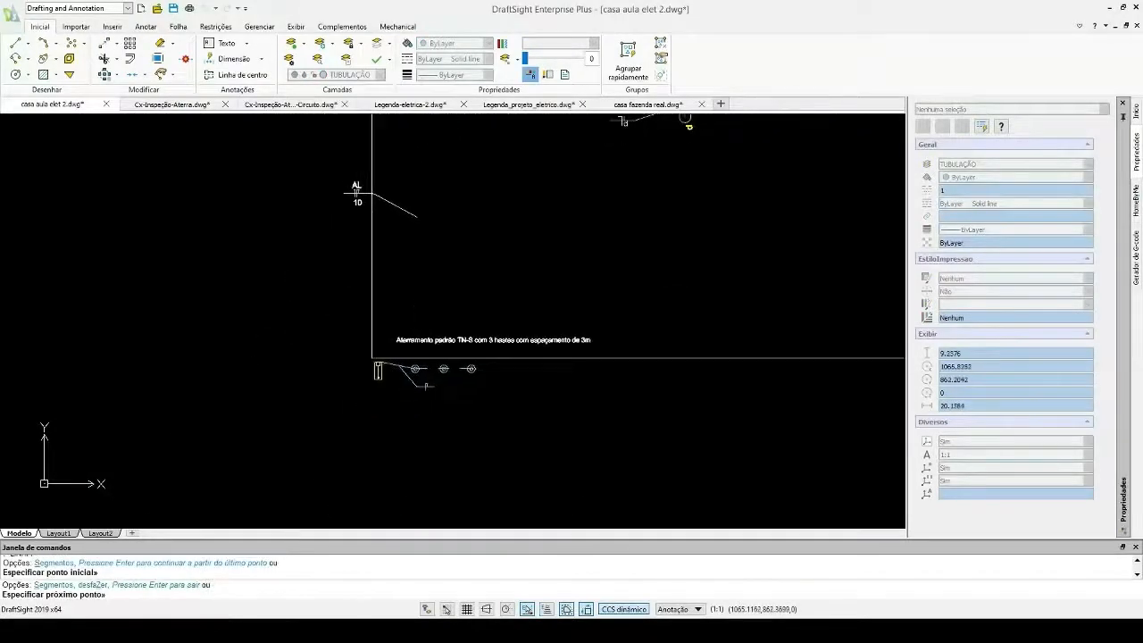
{"action": "scroll", "coordinate": [345, 361], "scroll_direction": "up", "scroll_amount": 5}
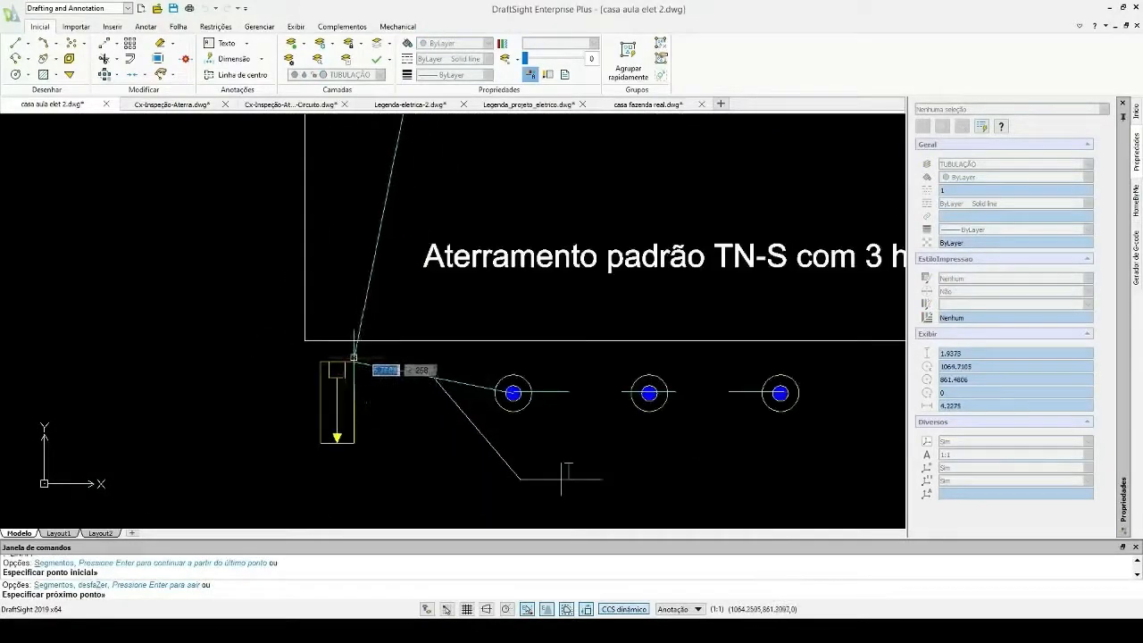
{"action": "left_click", "coordinate": [345, 362]}
{"action": "scroll", "coordinate": [484, 428], "scroll_direction": "down", "scroll_amount": 5}
{"action": "key", "text": "Escape"}
{"action": "scroll", "coordinate": [484, 428], "scroll_direction": "down", "scroll_amount": 6}
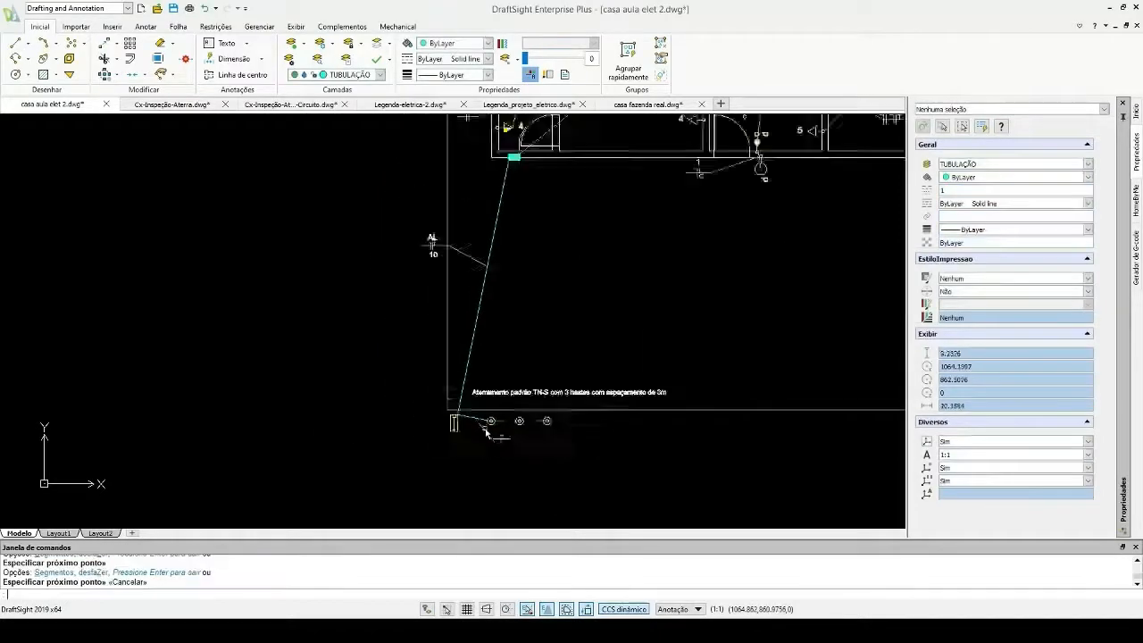
{"action": "scroll", "coordinate": [380, 408], "scroll_direction": "down", "scroll_amount": 2}
{"action": "scroll", "coordinate": [379, 408], "scroll_direction": "up", "scroll_amount": 10}
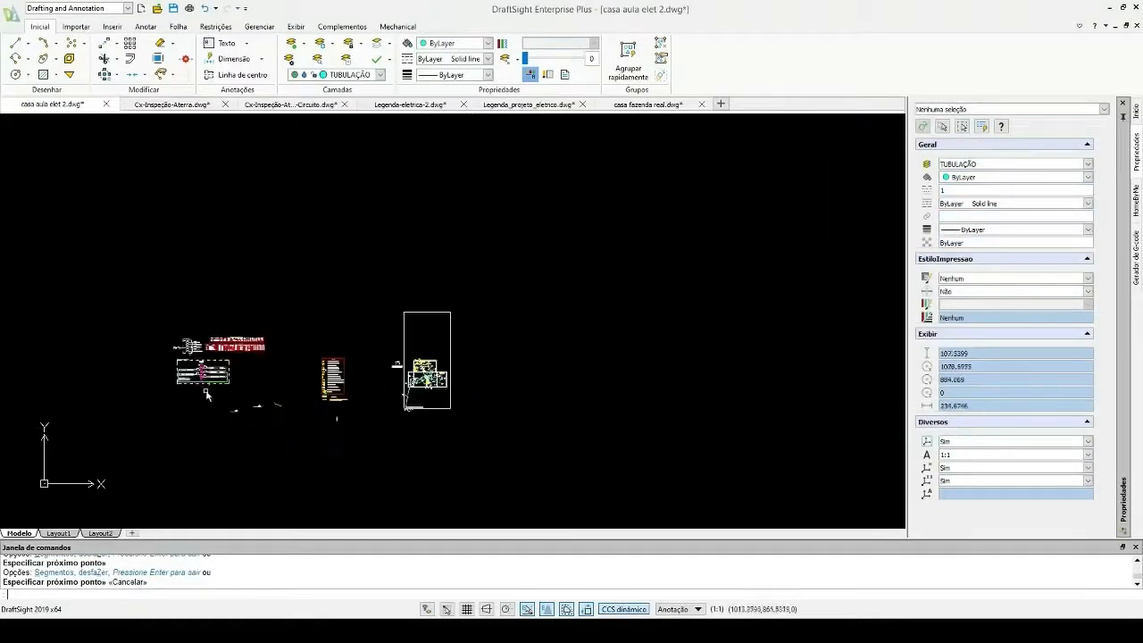
- Examine the main feed's conduit and cable note and the R, S and N conductors in the multi-line panel diagram
{"action": "scroll", "coordinate": [250, 370], "scroll_direction": "up", "scroll_amount": 5}
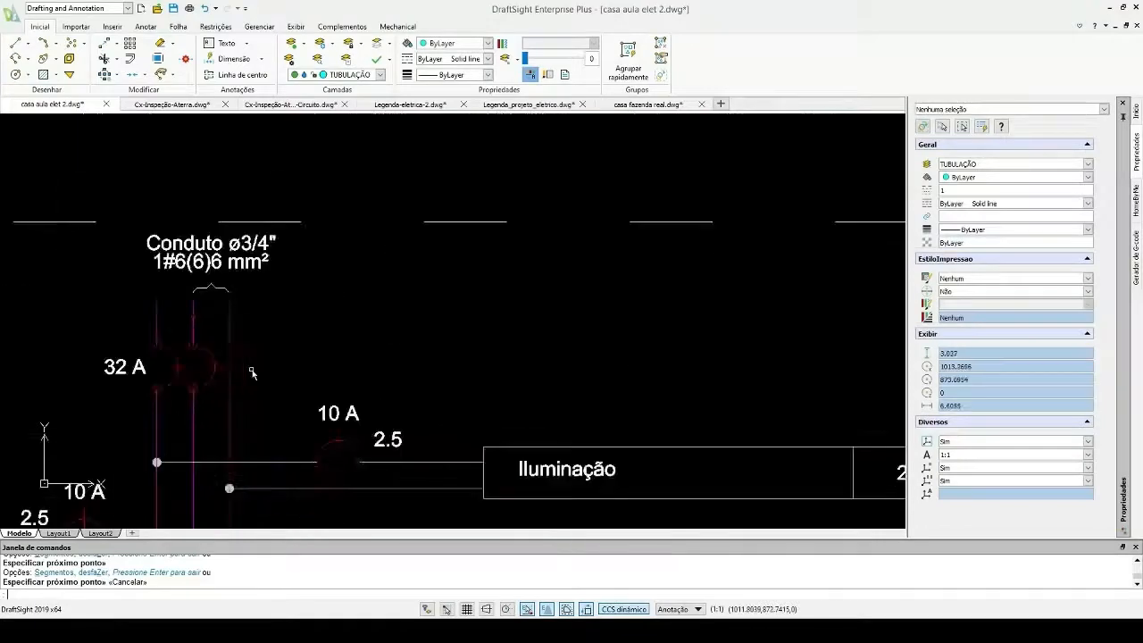
{"action": "scroll", "coordinate": [294, 317], "scroll_direction": "down", "scroll_amount": 5}
{"action": "scroll", "coordinate": [268, 464], "scroll_direction": "up", "scroll_amount": 5}
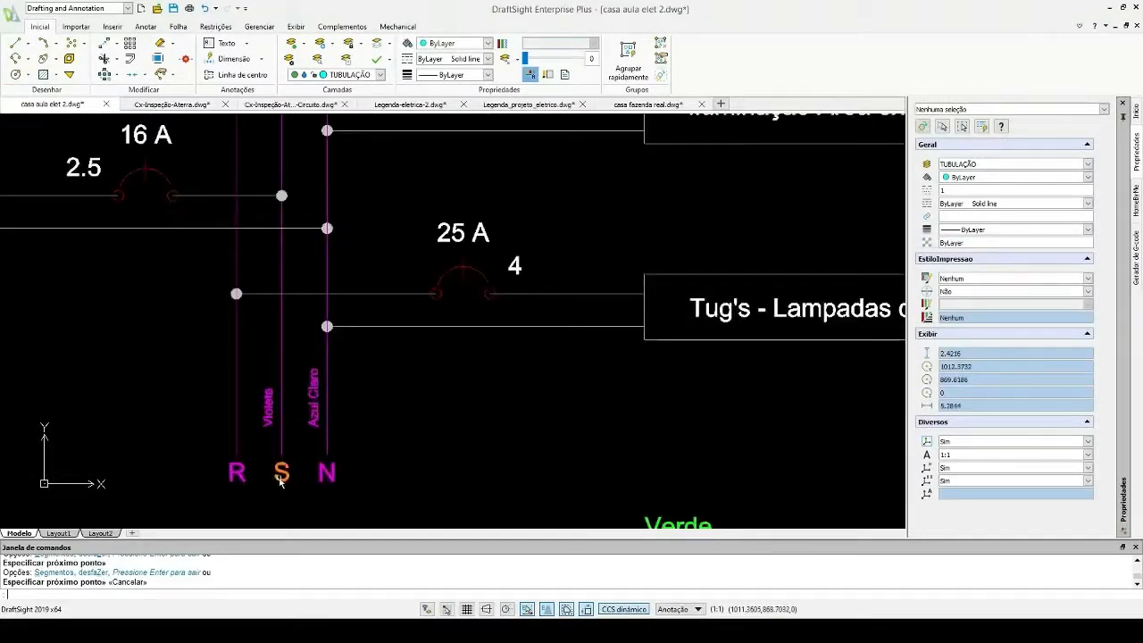
{"action": "scroll", "coordinate": [280, 481], "scroll_direction": "down", "scroll_amount": 5}
{"action": "scroll", "coordinate": [223, 332], "scroll_direction": "down", "scroll_amount": 2}
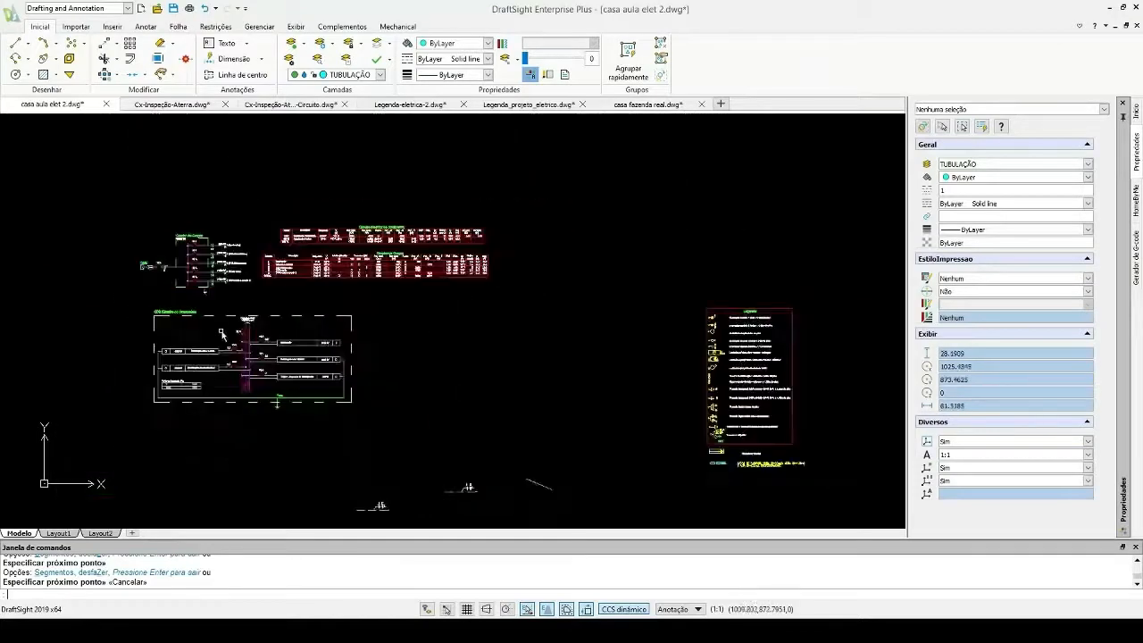
{"action": "scroll", "coordinate": [729, 443], "scroll_direction": "up", "scroll_amount": 1}
{"action": "middle_click_drag", "start_coordinate": [728, 443], "coordinate": [215, 398]}
{"action": "scroll", "coordinate": [545, 453], "scroll_direction": "up", "scroll_amount": 1}
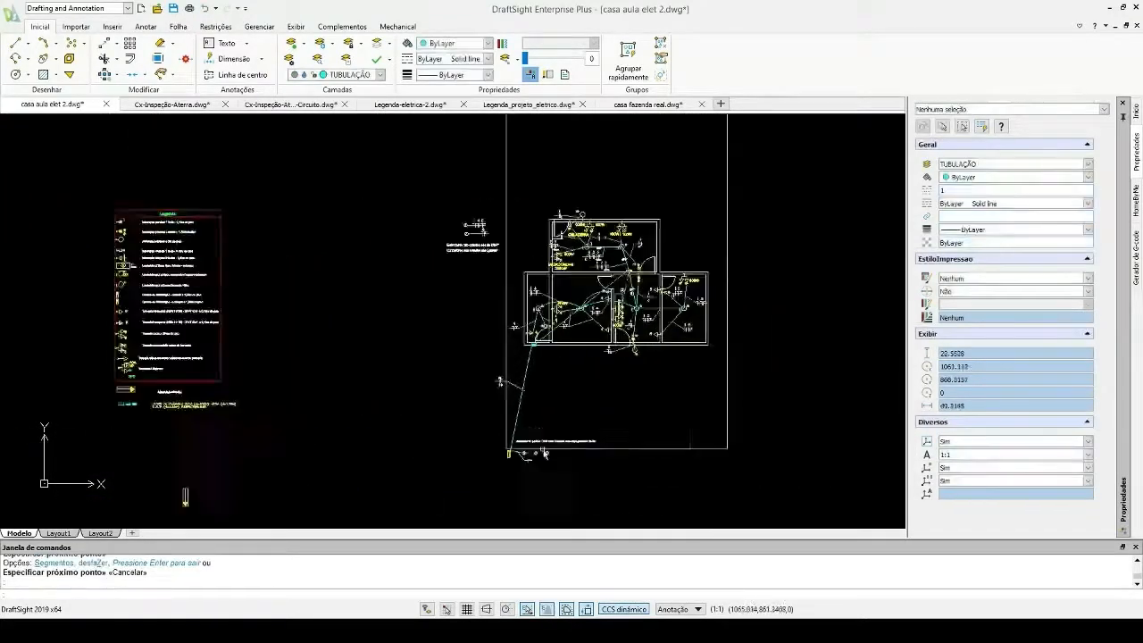
- Shorten the AL 10 leader line so its free end meets the conduit line between the supply box and the pass-through box
{"action": "scroll", "coordinate": [544, 454], "scroll_direction": "up", "scroll_amount": 4}
{"action": "scroll", "coordinate": [513, 366], "scroll_direction": "up", "scroll_amount": 2}
{"action": "left_click", "coordinate": [598, 426]}
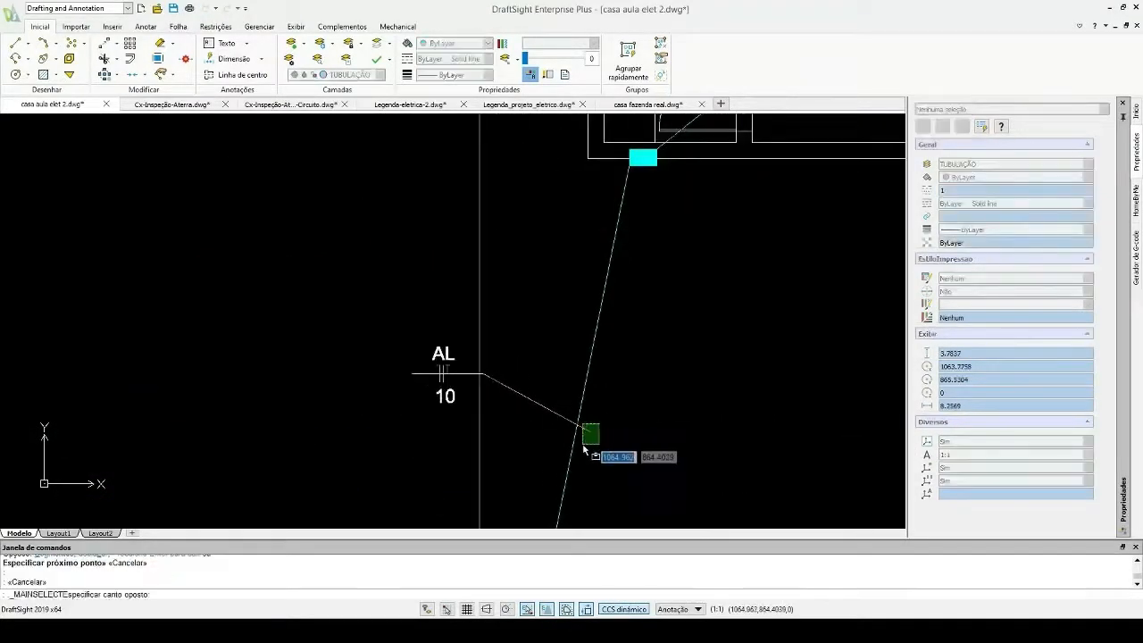
{"action": "left_click", "coordinate": [584, 445]}
{"action": "scroll", "coordinate": [591, 437], "scroll_direction": "up", "scroll_amount": 3}
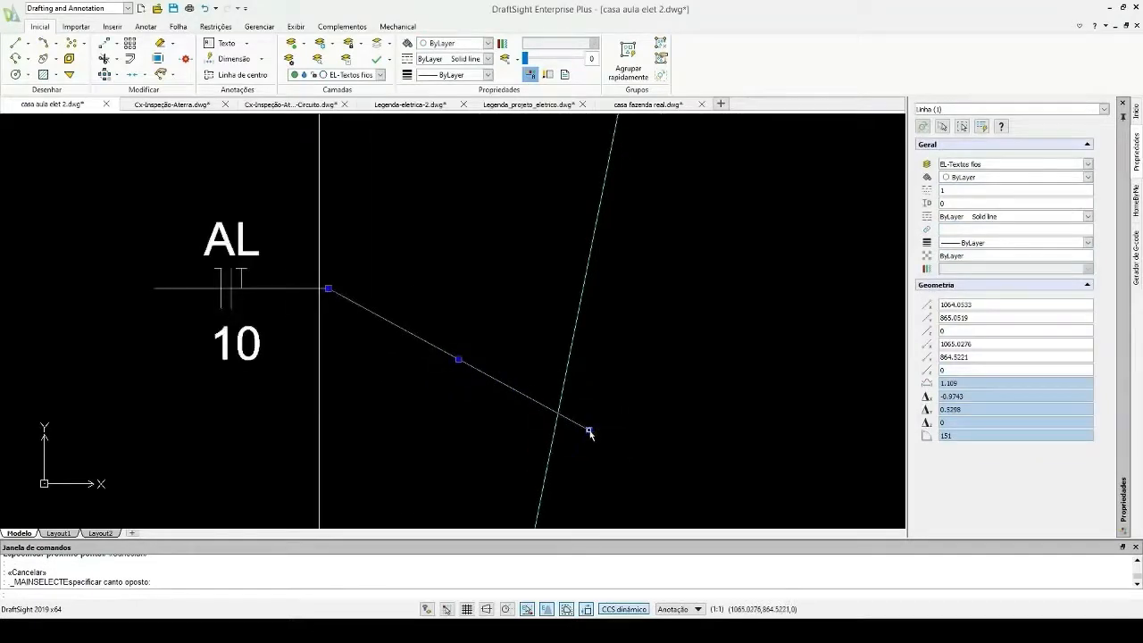
{"action": "left_click", "coordinate": [589, 432]}
{"action": "left_click", "coordinate": [558, 412]}
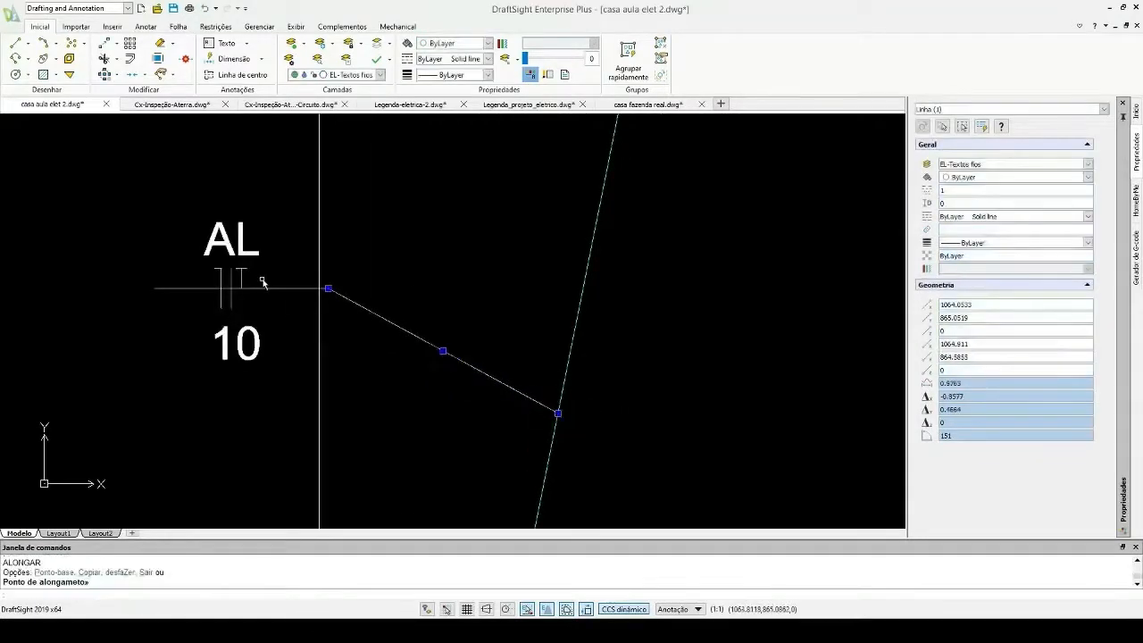
{"action": "key", "text": "Escape"}
- Turn on orthogonal mode and move the neutral and phase conductor marks of the AL label leftward along its horizontal line
{"action": "scroll", "coordinate": [204, 281], "scroll_direction": "up", "scroll_amount": 3}
{"action": "key", "text": "Escape"}
{"action": "left_click", "coordinate": [197, 238]}
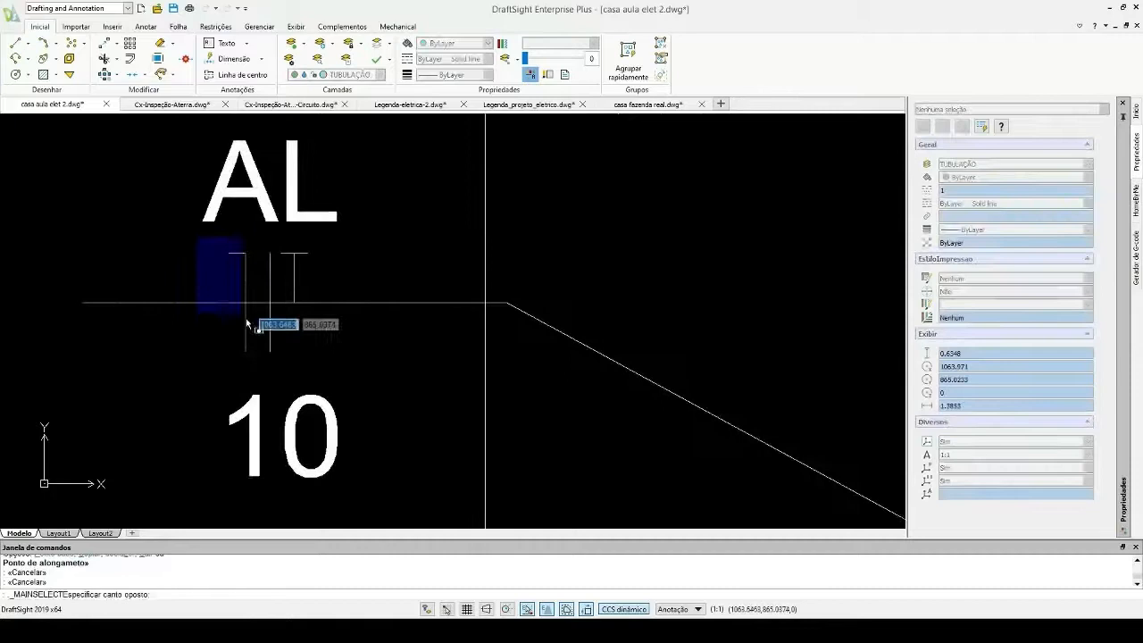
{"action": "left_click", "coordinate": [275, 363]}
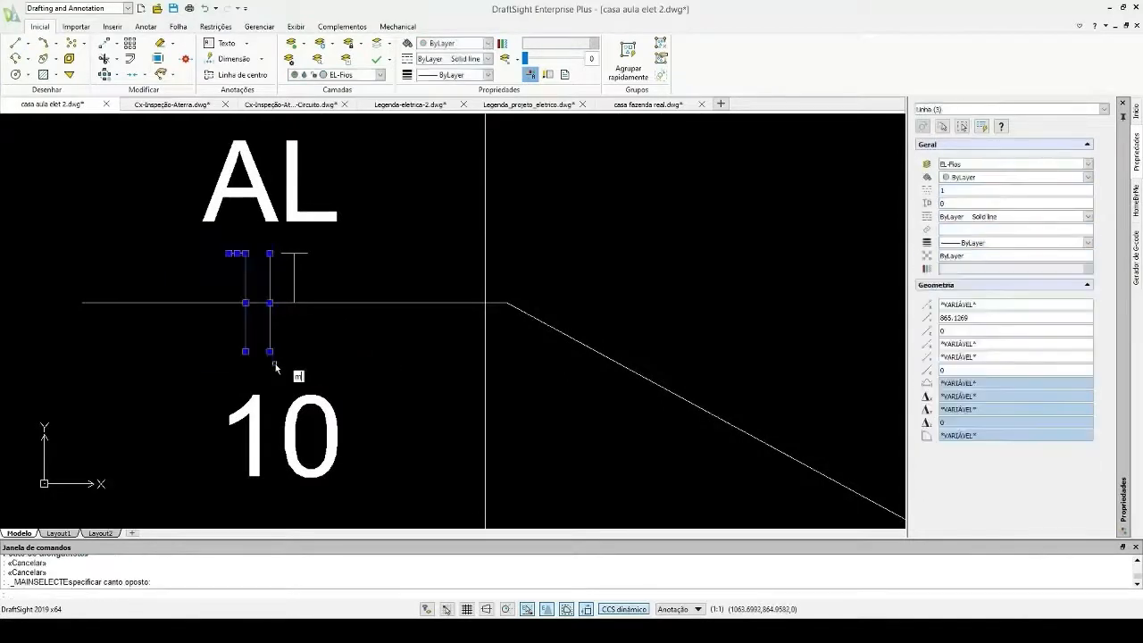
{"action": "type", "text": "co"}
{"action": "key", "text": "Return"}
{"action": "left_click", "coordinate": [272, 361]}
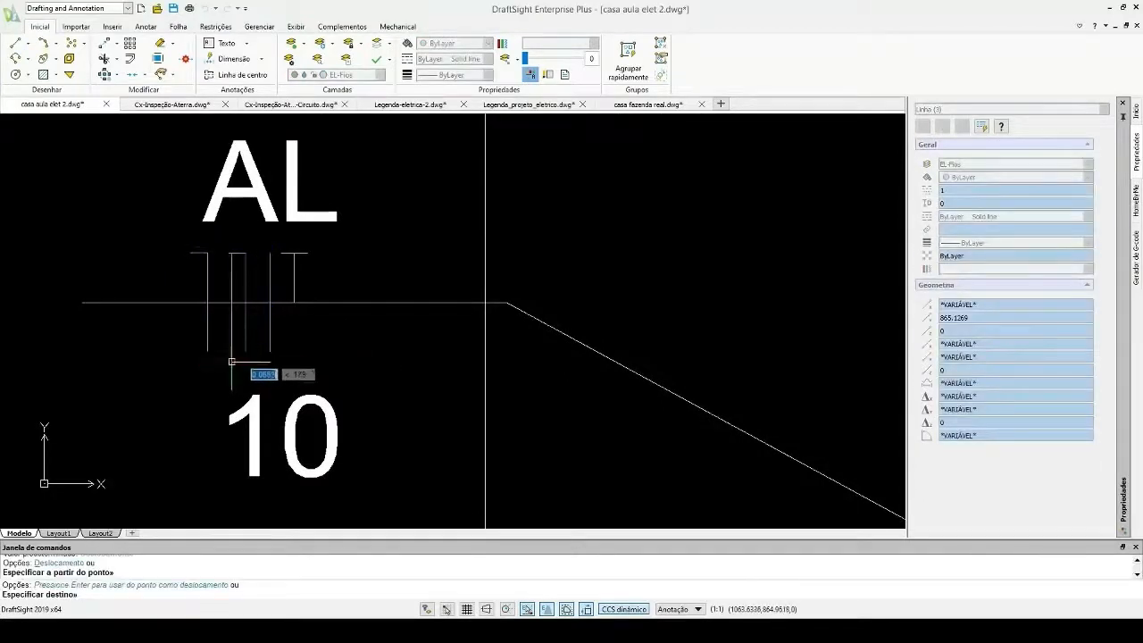
{"action": "key", "text": "F8"}
{"action": "key", "text": "Escape"}
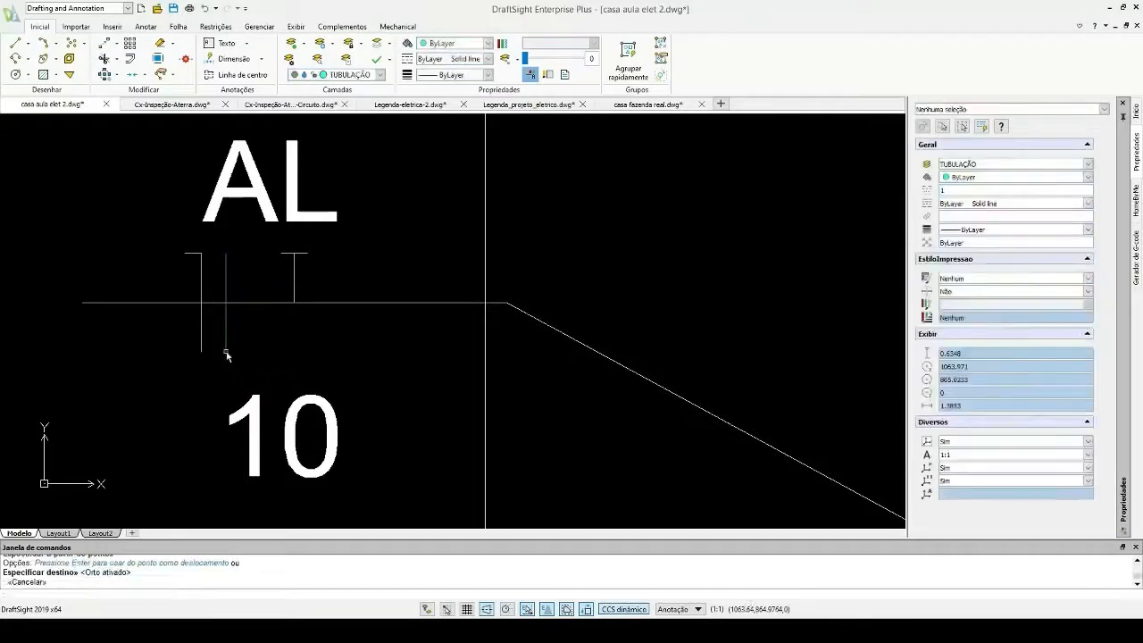
- Copy the plain vertical phase mark of the AL label once to the right, before the ground mark
{"action": "left_click", "coordinate": [226, 353]}
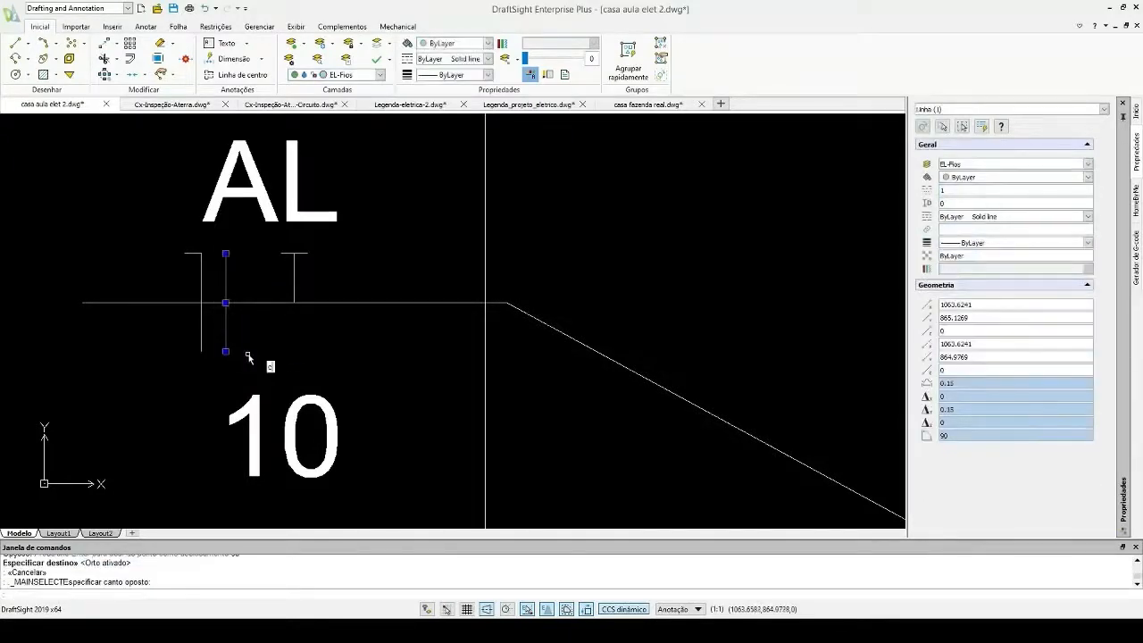
{"action": "type", "text": "cp"}
{"action": "key", "text": "Return"}
{"action": "left_click", "coordinate": [226, 351]}
{"action": "left_click", "coordinate": [253, 353]}
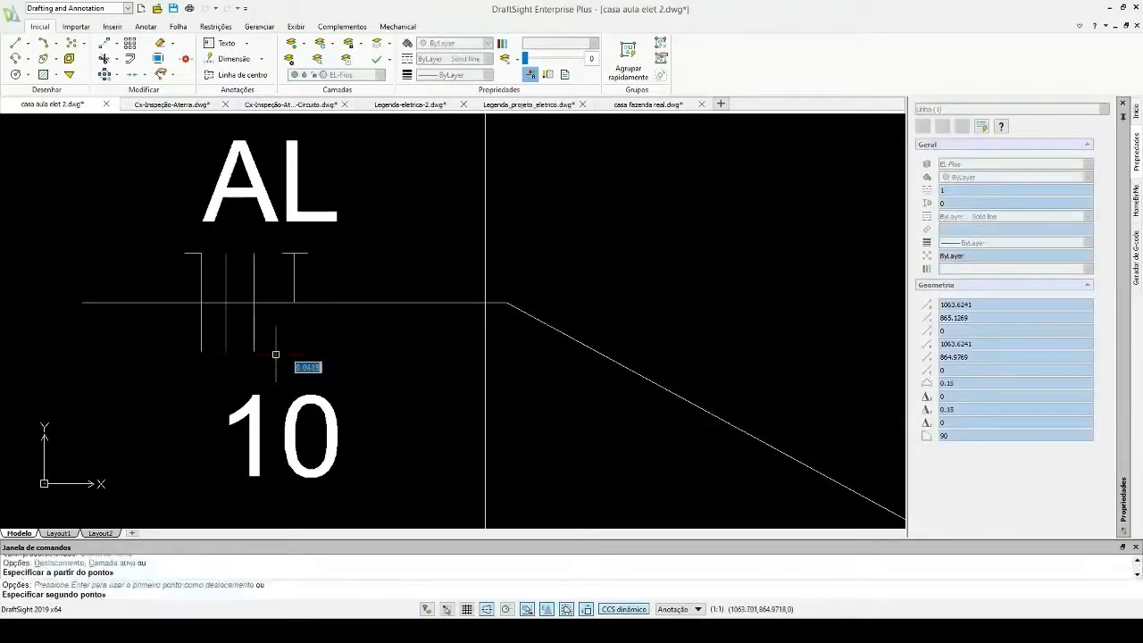
{"action": "key", "text": "Escape"}
{"action": "scroll", "coordinate": [375, 341], "scroll_direction": "down", "scroll_amount": 3}
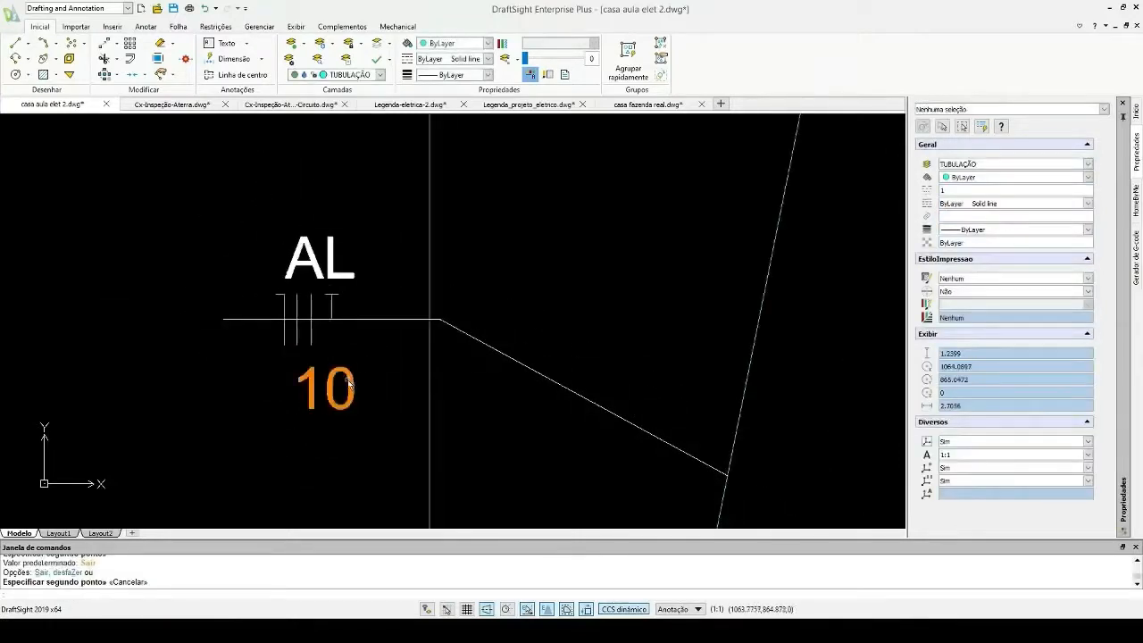
- Change the cable size text under the AL label to 6
{"action": "double_click", "coordinate": [333, 384]}
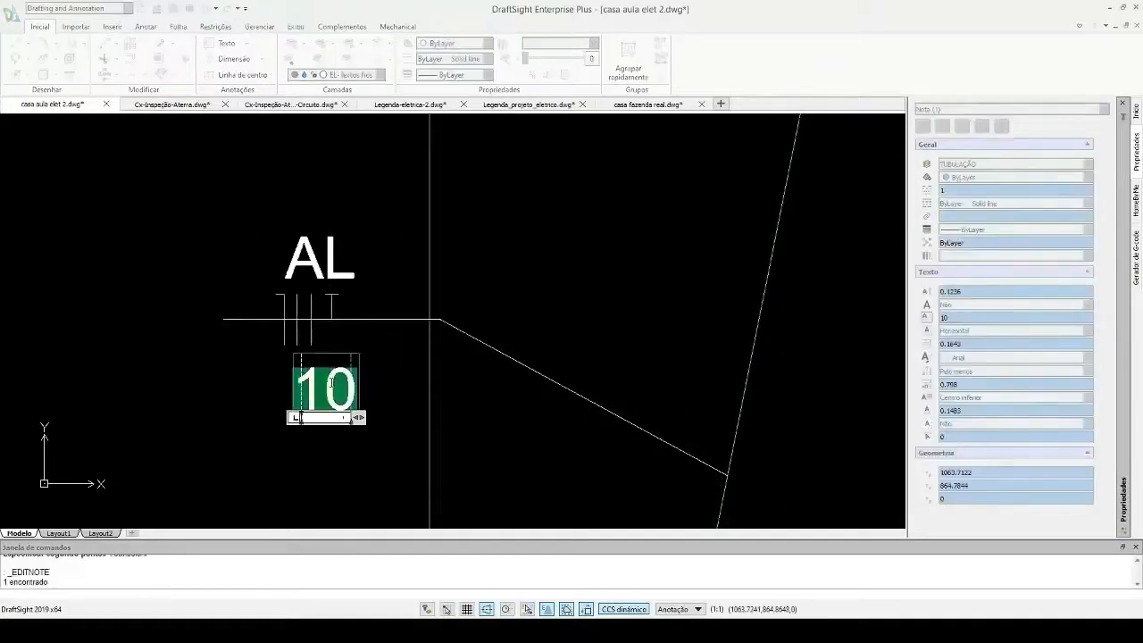
{"action": "type", "text": "63"}
{"action": "key", "text": "BackSpace"}
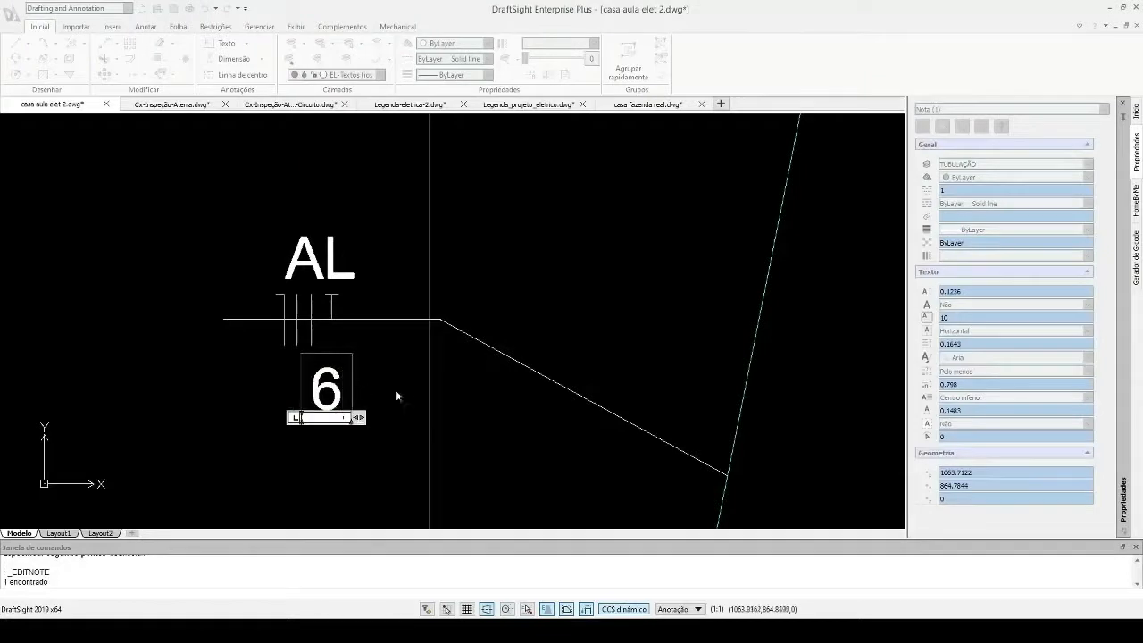
{"action": "left_click", "coordinate": [396, 389]}
- Inspect the individual conductor marks on the AL 6 label, from the left hooked mark to the T-shaped one
{"action": "scroll", "coordinate": [420, 416], "scroll_direction": "down", "scroll_amount": 3}
{"action": "scroll", "coordinate": [395, 403], "scroll_direction": "up", "scroll_amount": 5}
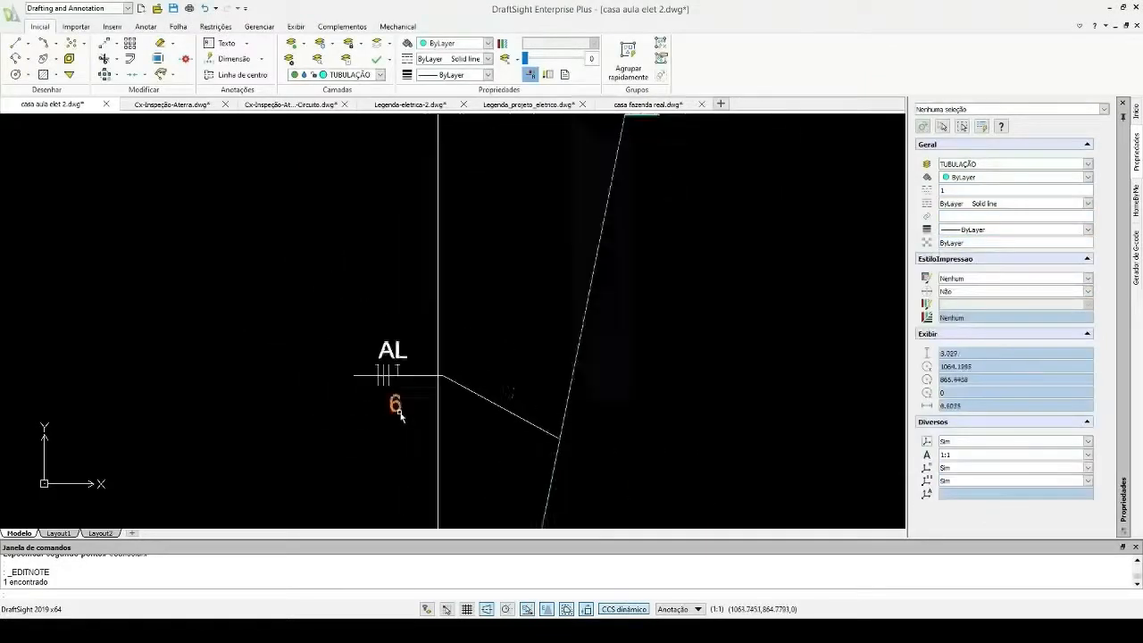
{"action": "left_click", "coordinate": [362, 241]}
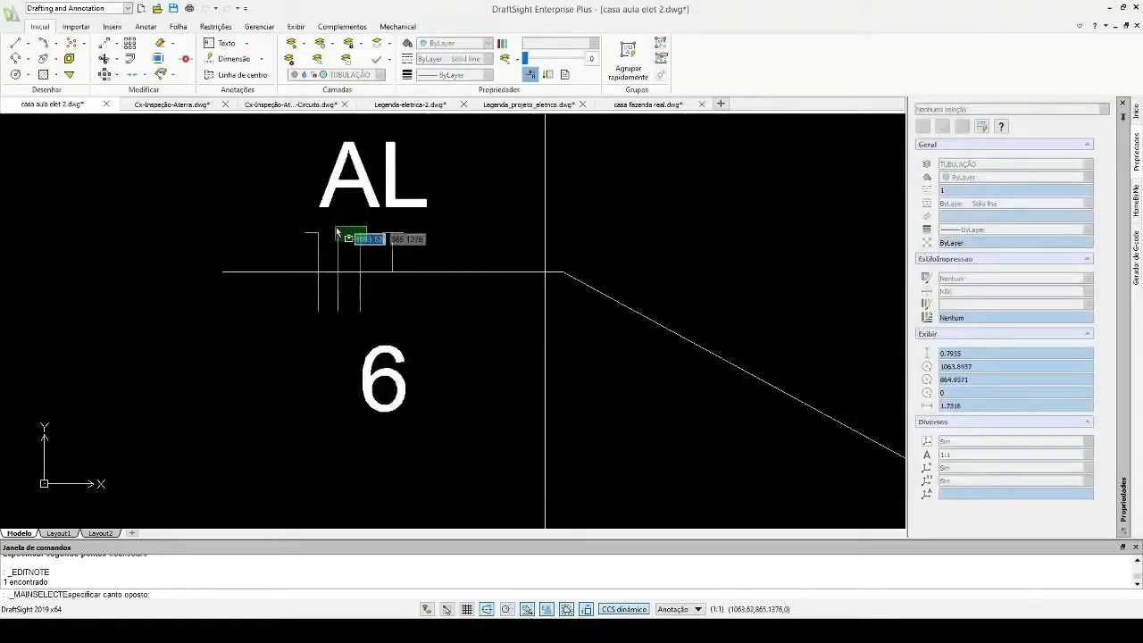
{"action": "left_click", "coordinate": [328, 236]}
{"action": "key", "text": "Escape"}
{"action": "left_click", "coordinate": [323, 239]}
{"action": "left_click", "coordinate": [300, 222]}
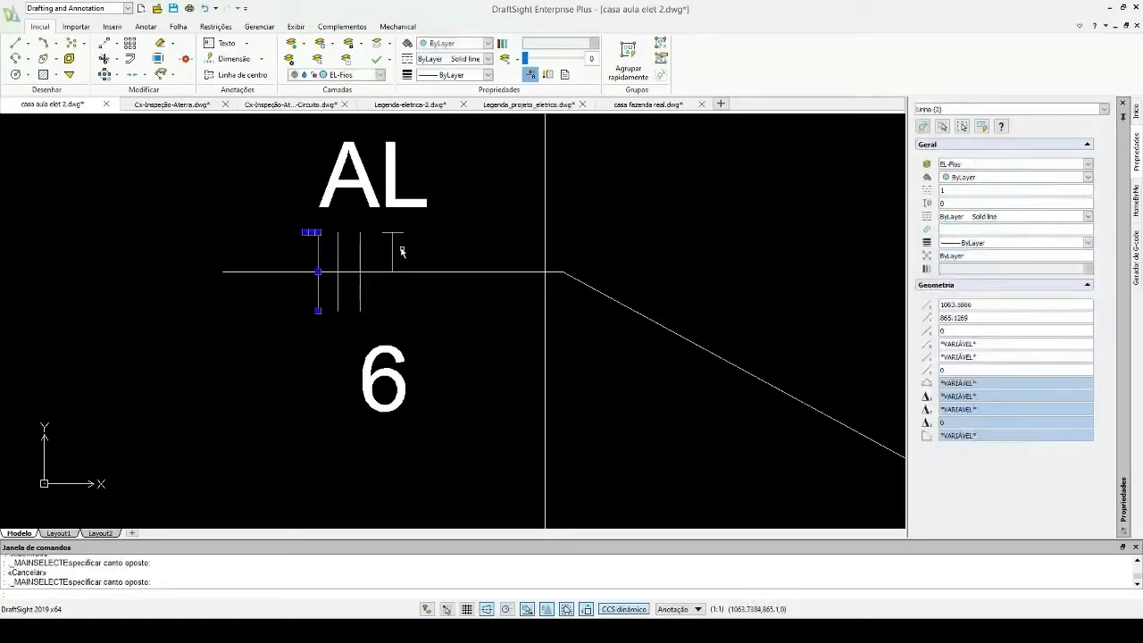
{"action": "key", "text": "Escape"}
{"action": "left_click", "coordinate": [396, 235]}
{"action": "left_click", "coordinate": [388, 225]}
{"action": "key", "text": "Escape"}
{"action": "scroll", "coordinate": [589, 302], "scroll_direction": "down", "scroll_amount": 7}
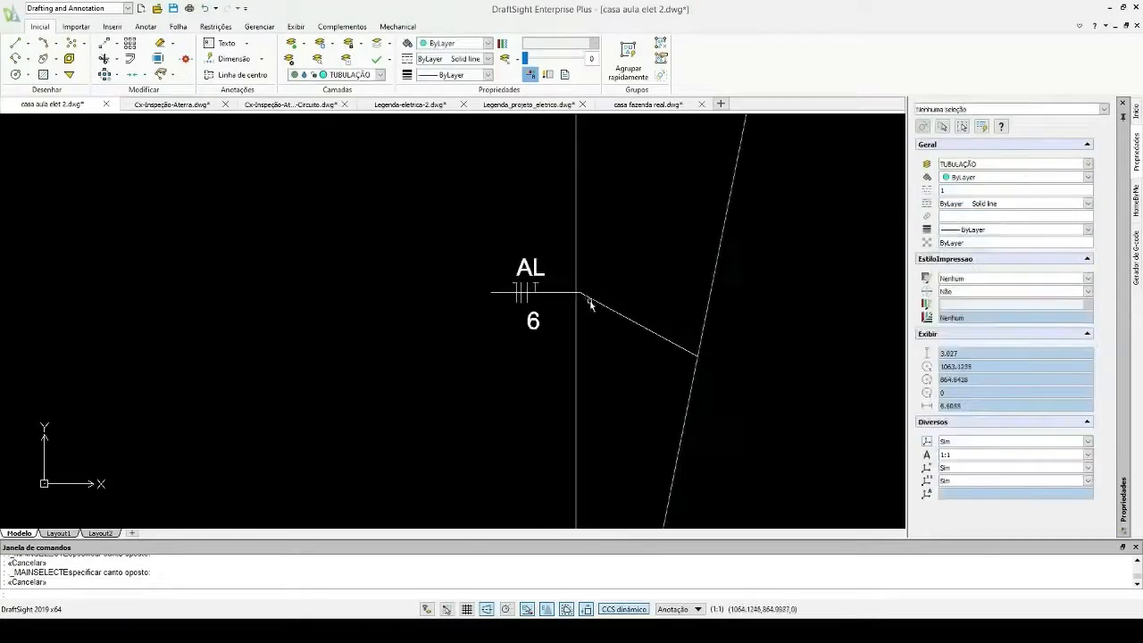
- Check the main feed's breaker, conductor marks and cable size in the multi-line and single-line diagrams
{"action": "middle_click_drag", "start_coordinate": [93, 183], "coordinate": [230, 295]}
{"action": "scroll", "coordinate": [230, 295], "scroll_direction": "up", "scroll_amount": 10}
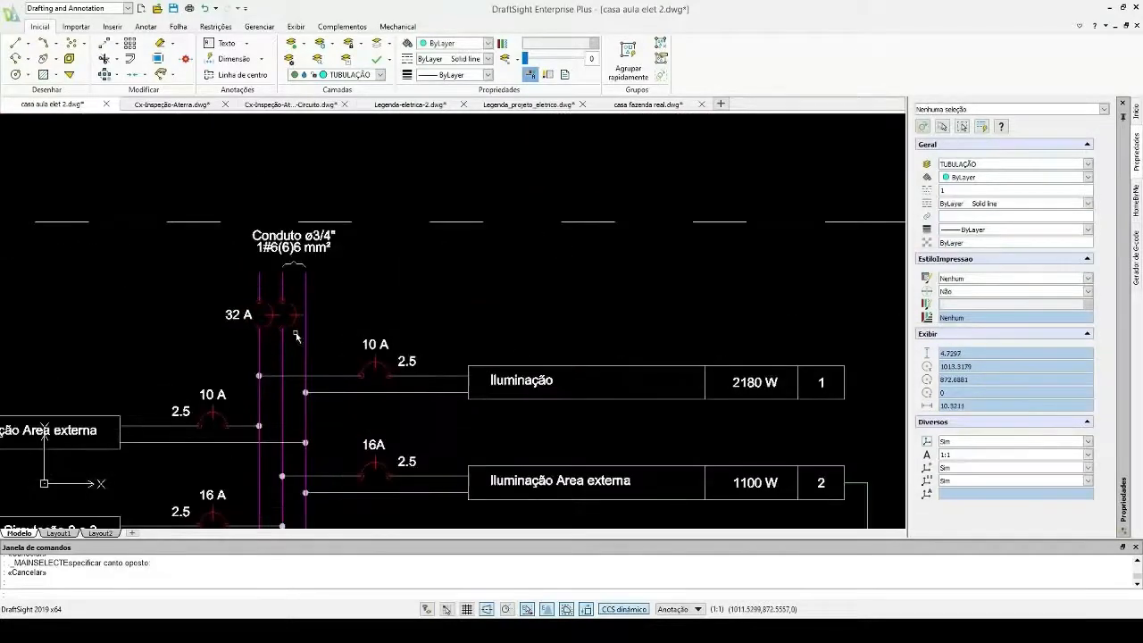
{"action": "scroll", "coordinate": [178, 237], "scroll_direction": "down", "scroll_amount": 5}
{"action": "scroll", "coordinate": [169, 232], "scroll_direction": "up", "scroll_amount": 4}
{"action": "scroll", "coordinate": [170, 232], "scroll_direction": "up", "scroll_amount": 4}
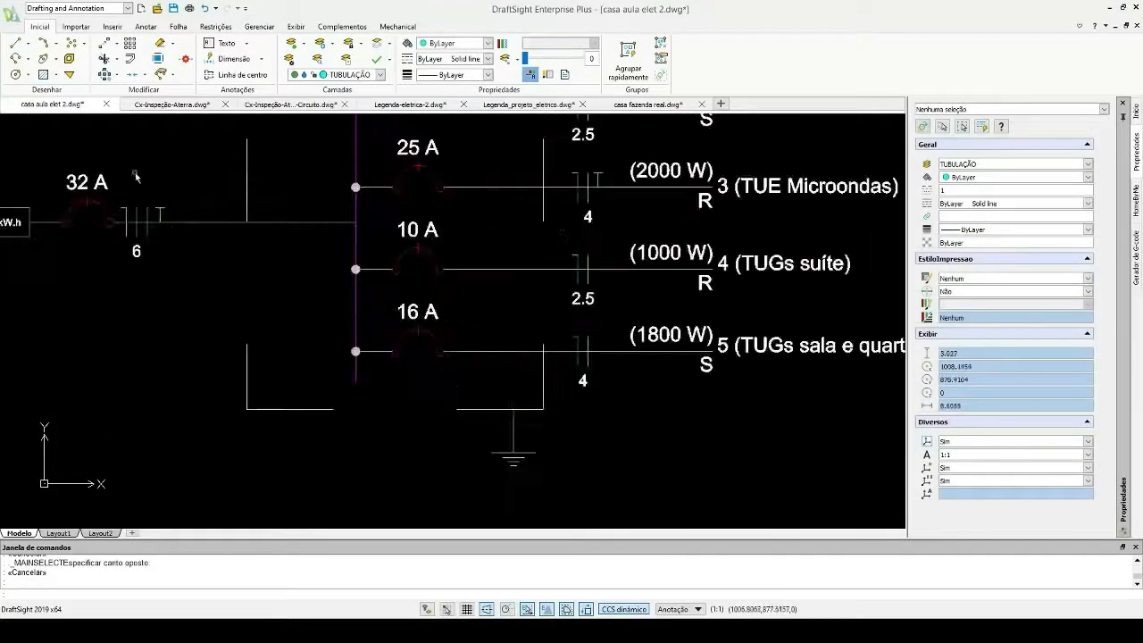
{"action": "scroll", "coordinate": [179, 304], "scroll_direction": "down", "scroll_amount": 2}
{"action": "middle_click_drag", "start_coordinate": [242, 319], "coordinate": [388, 352]}
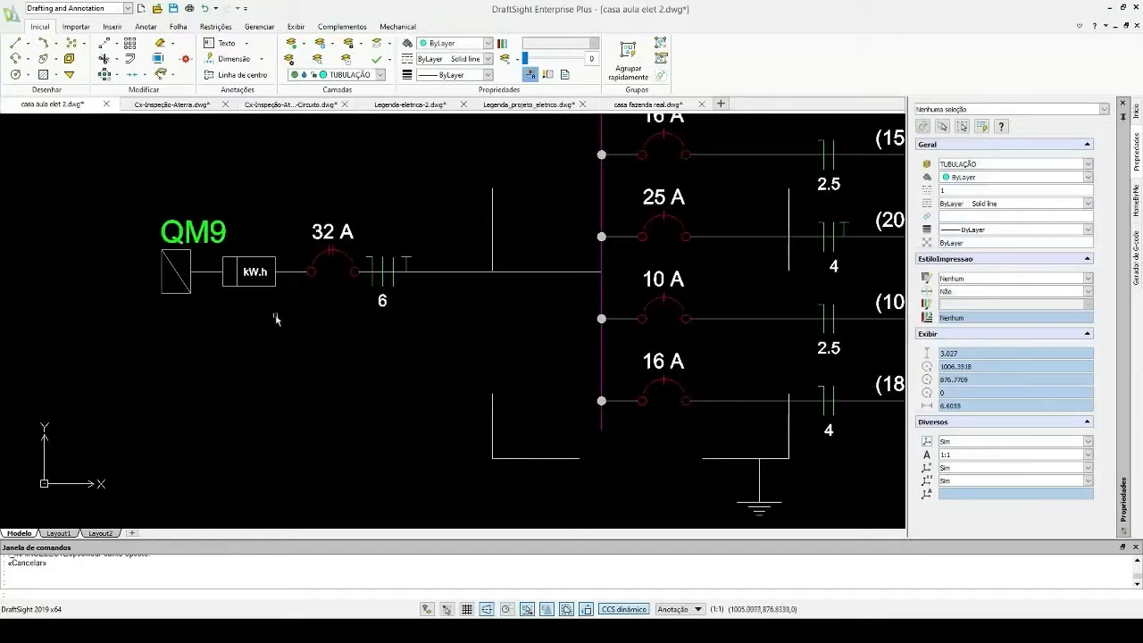
{"action": "scroll", "coordinate": [225, 299], "scroll_direction": "down", "scroll_amount": 5}
{"action": "scroll", "coordinate": [224, 299], "scroll_direction": "down", "scroll_amount": 3}
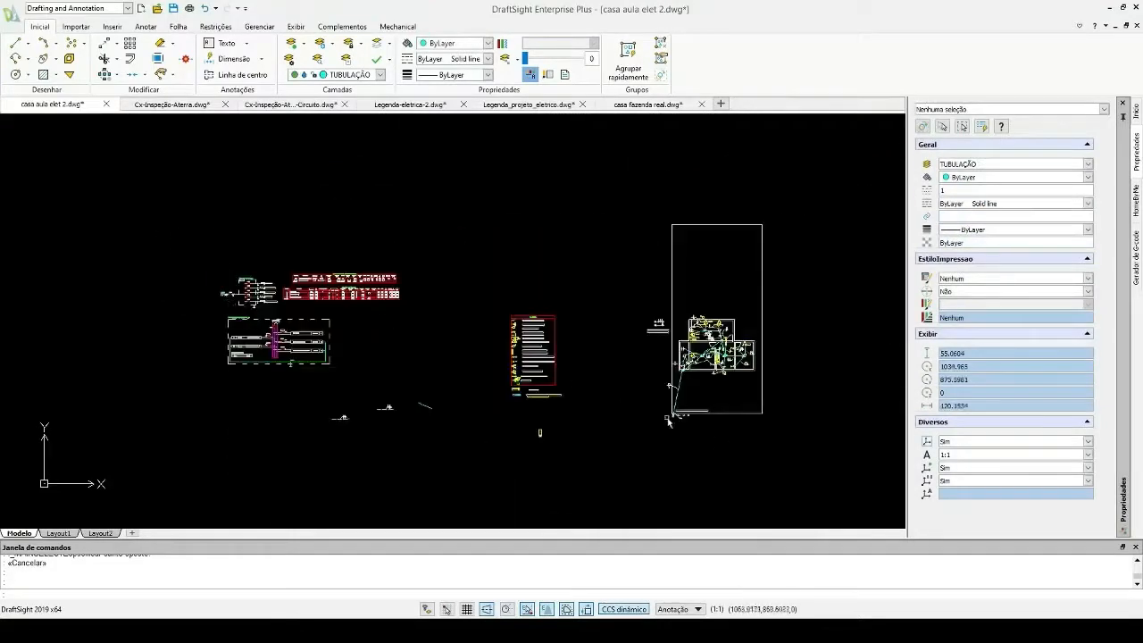
- Review the AL 6 supply line, the TN-S grounding note and the ground rods beside the supply box
{"action": "scroll", "coordinate": [667, 421], "scroll_direction": "up", "scroll_amount": 8}
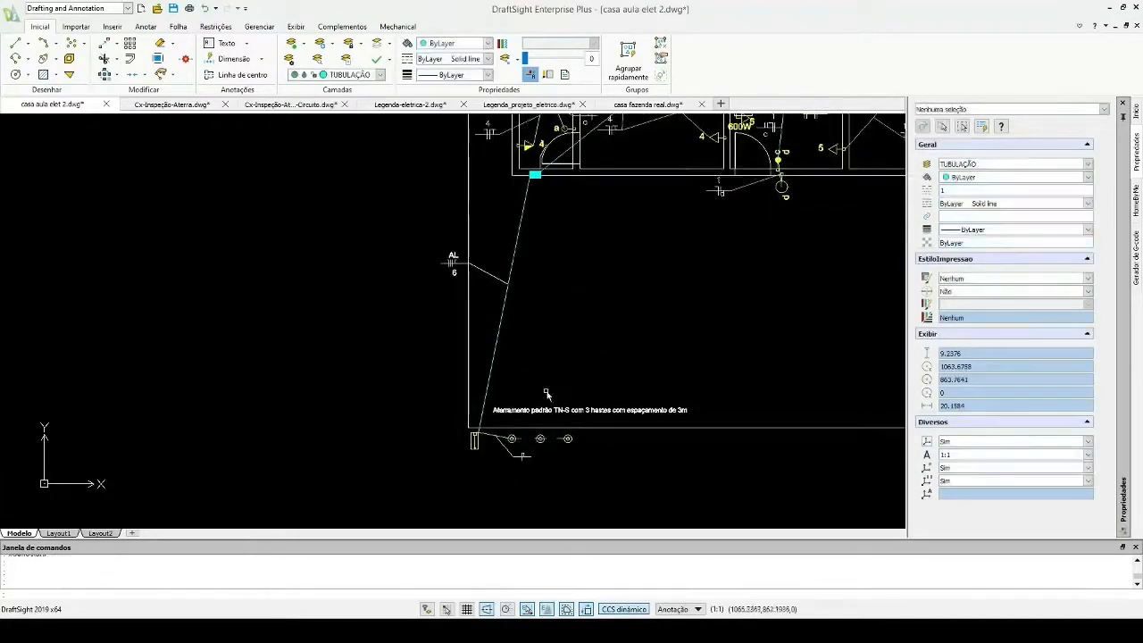
{"action": "scroll", "coordinate": [567, 455], "scroll_direction": "up", "scroll_amount": 3}
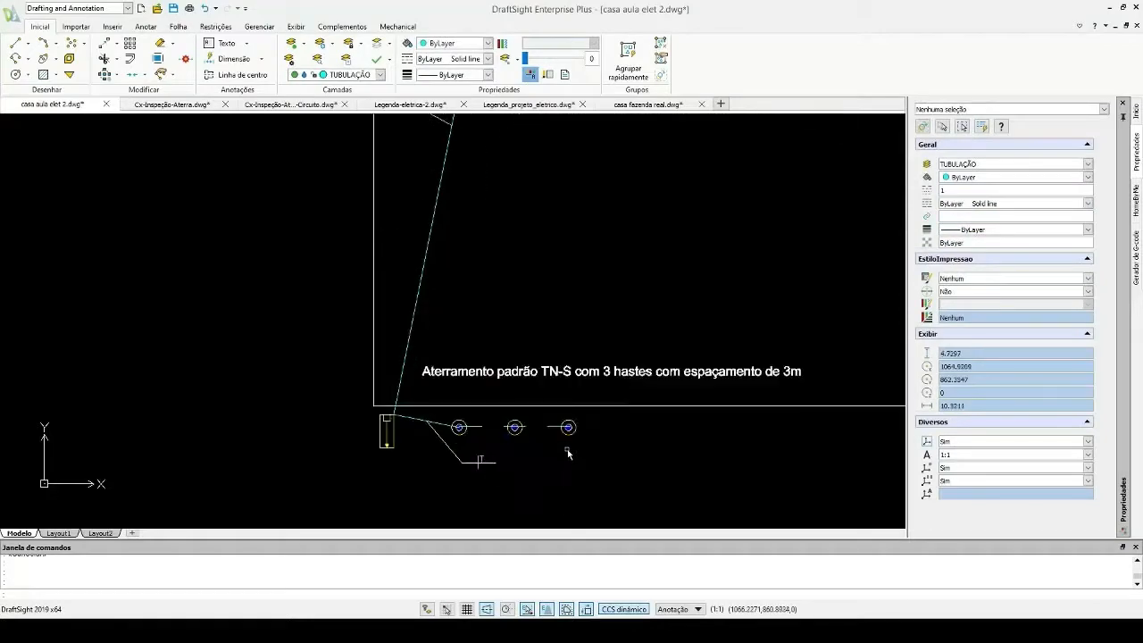
{"action": "scroll", "coordinate": [567, 454], "scroll_direction": "down", "scroll_amount": 3}
{"action": "scroll", "coordinate": [715, 176], "scroll_direction": "up", "scroll_amount": 5}
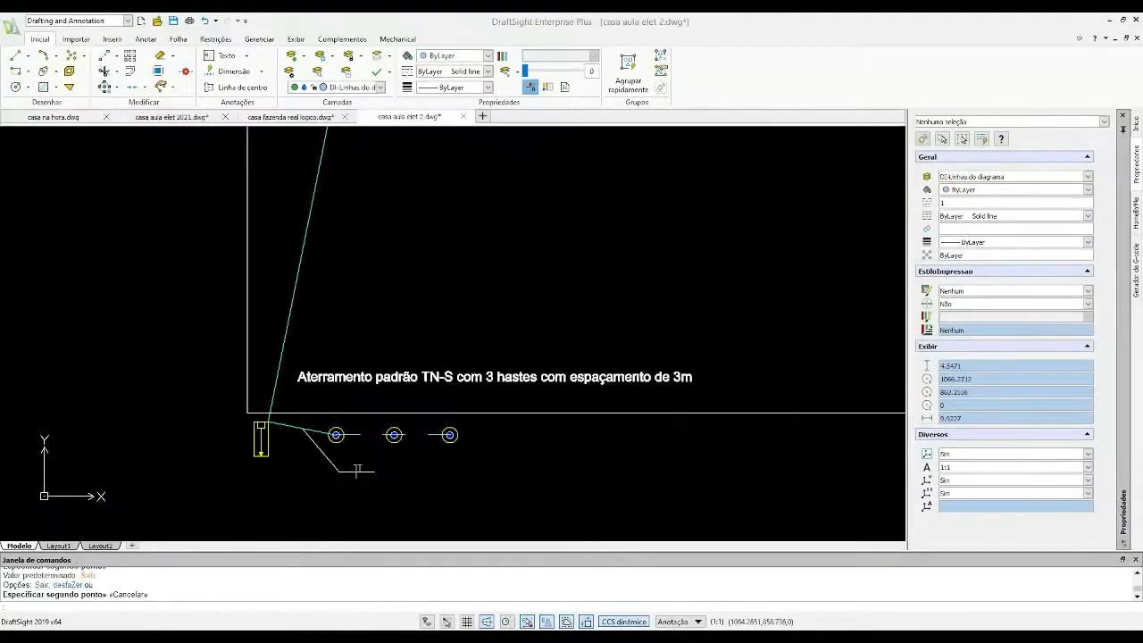
{"action": "scroll", "coordinate": [502, 416], "scroll_direction": "down", "scroll_amount": 5}
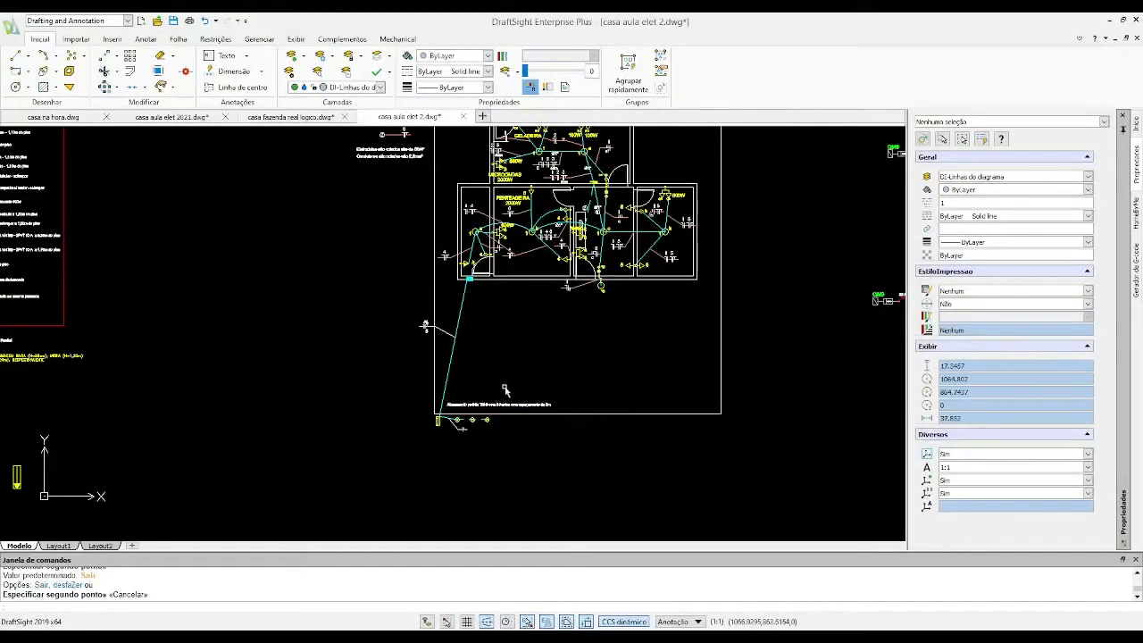
{"action": "scroll", "coordinate": [474, 423], "scroll_direction": "up", "scroll_amount": 5}
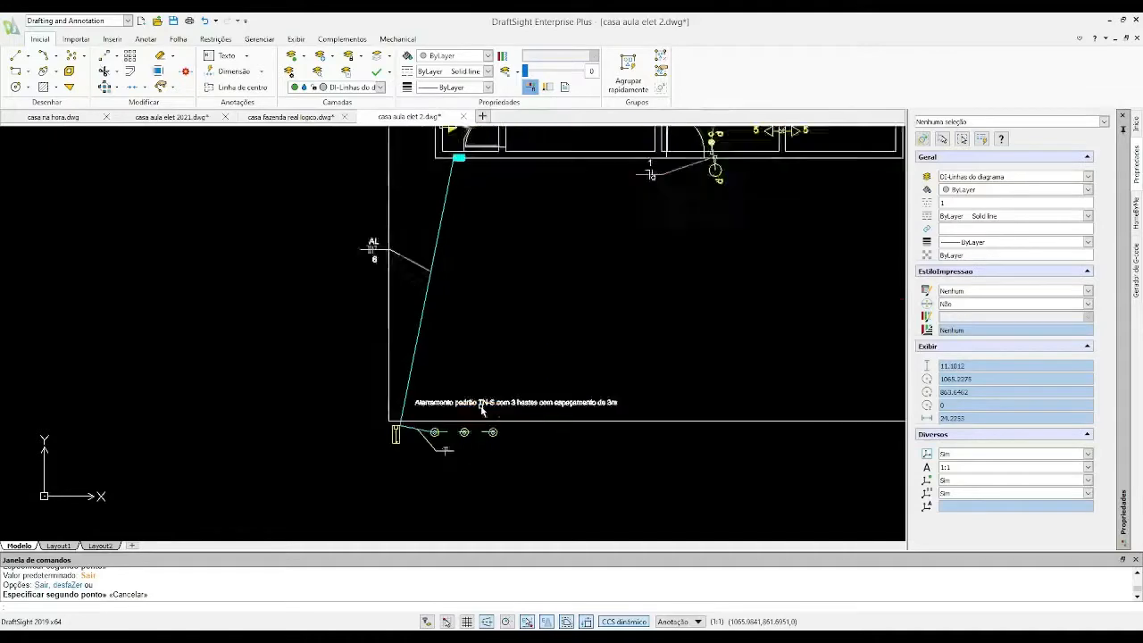
- Try deleting the short horizontal stroke of the hooked conductor mark on the grounding leader below the rods
{"action": "scroll", "coordinate": [450, 478], "scroll_direction": "up", "scroll_amount": 7}
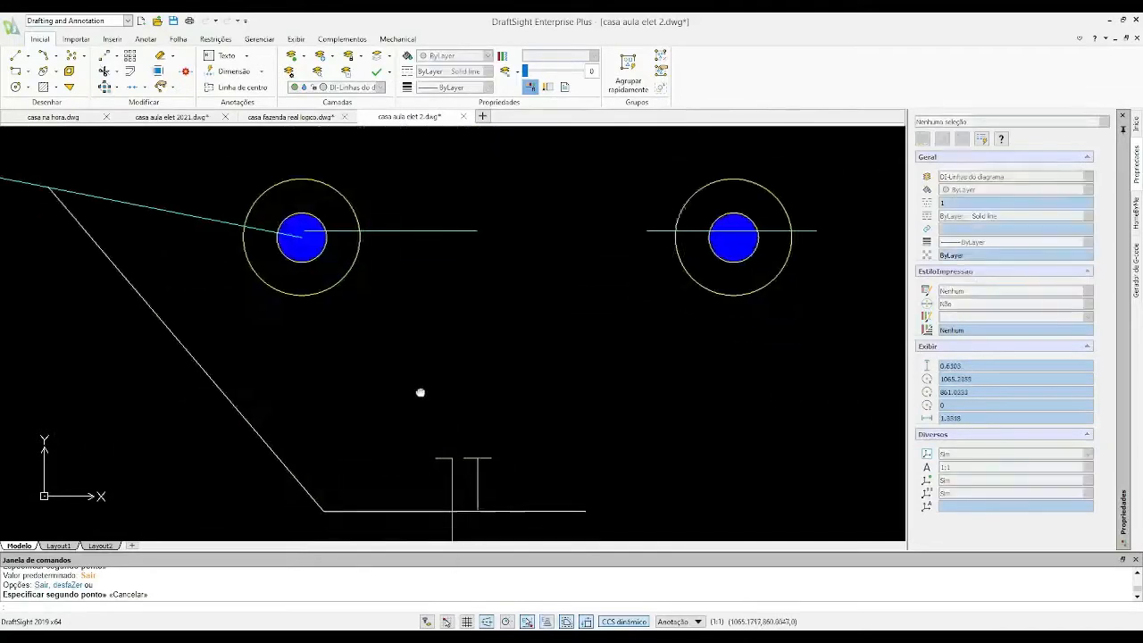
{"action": "key", "text": "Escape"}
{"action": "left_click", "coordinate": [455, 423]}
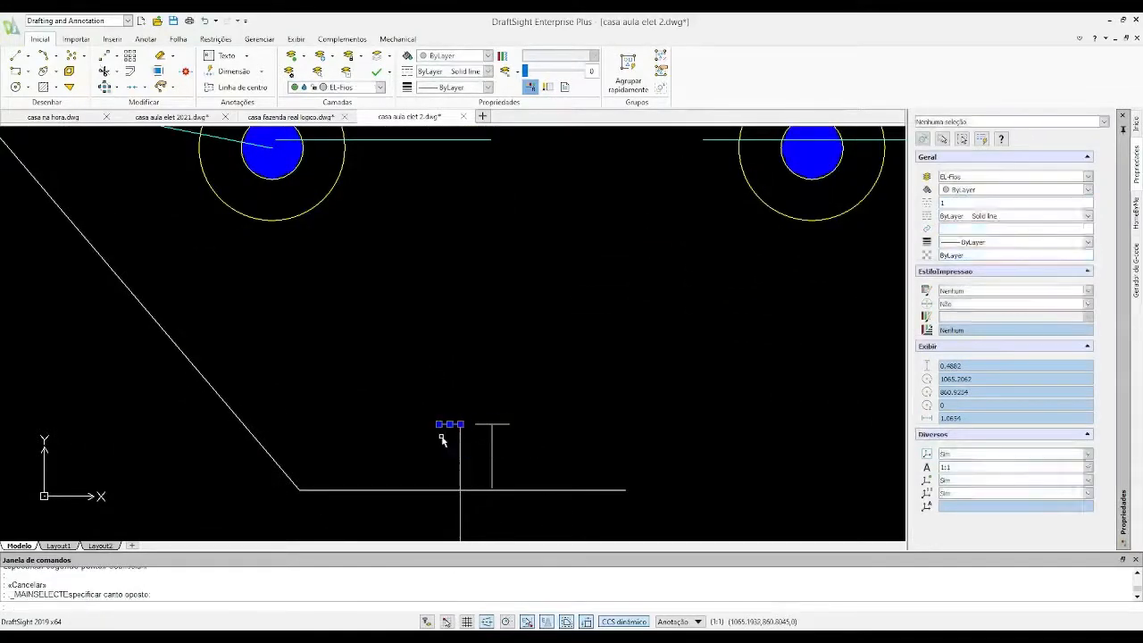
{"action": "key", "text": "Delete"}
{"action": "scroll", "coordinate": [438, 437], "scroll_direction": "down", "scroll_amount": 6}
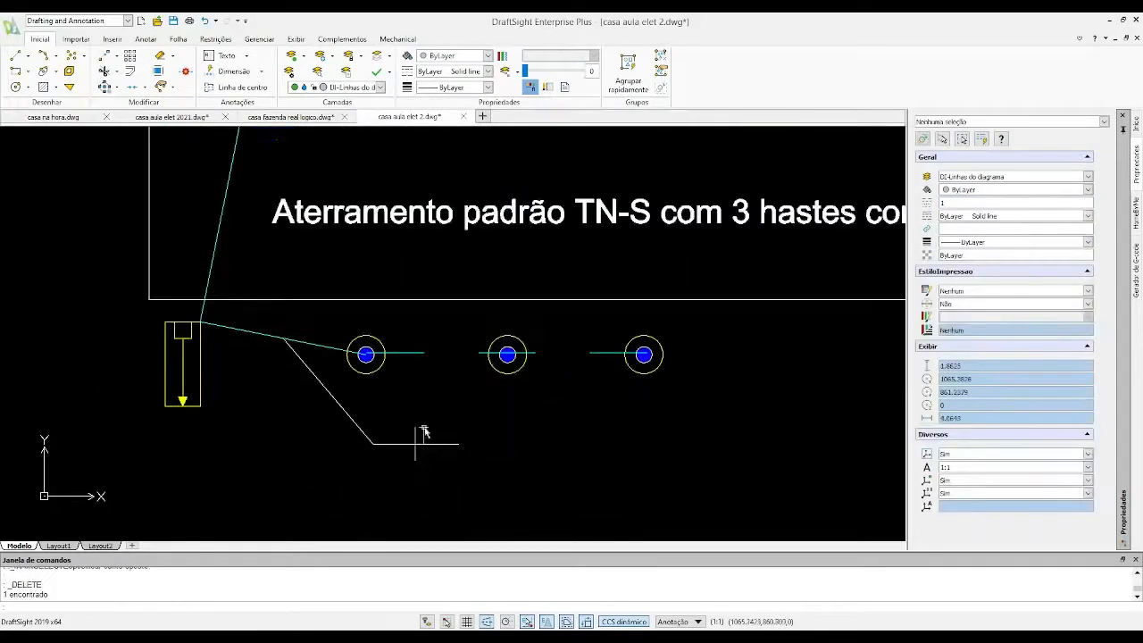
{"action": "scroll", "coordinate": [386, 442], "scroll_direction": "up", "scroll_amount": 3}
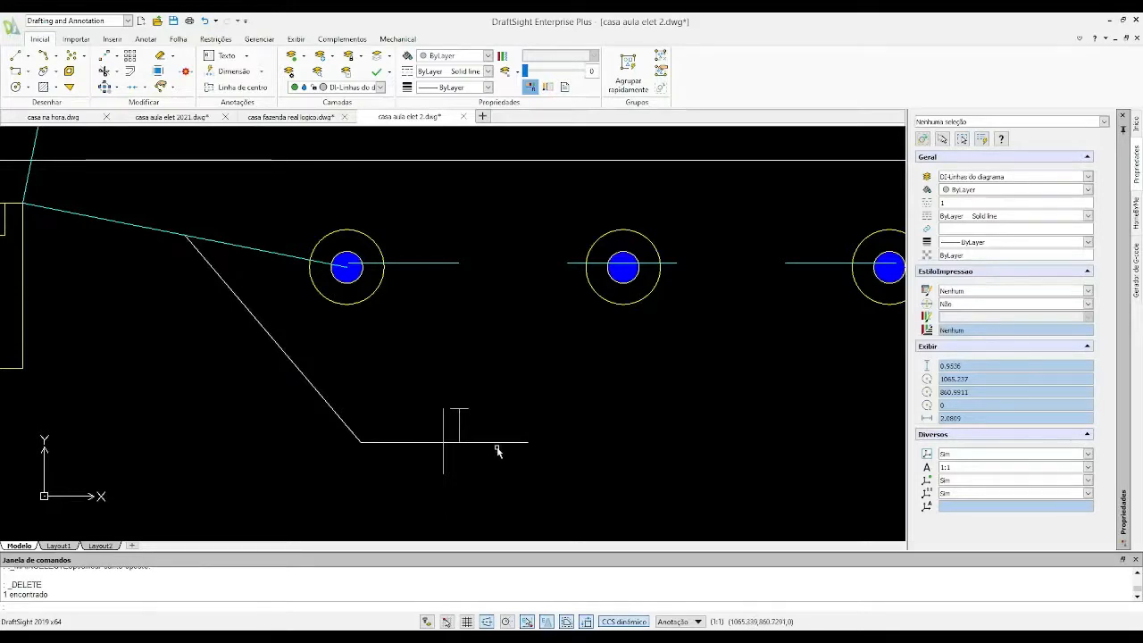
- Undo the deletion of the conductor mark's horizontal stroke on the grounding leader
{"action": "key", "text": "ctrl+z"}
{"action": "key", "text": "ctrl+z"}
{"action": "scroll", "coordinate": [566, 443], "scroll_direction": "down", "scroll_amount": 5}
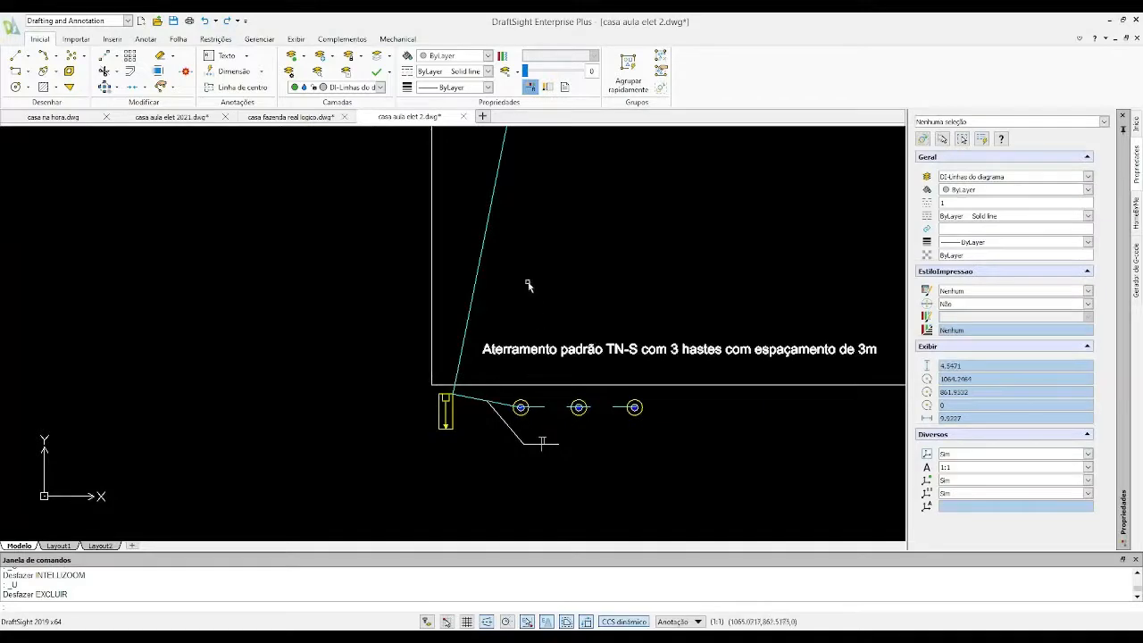
{"action": "scroll", "coordinate": [385, 408], "scroll_direction": "up", "scroll_amount": 1}
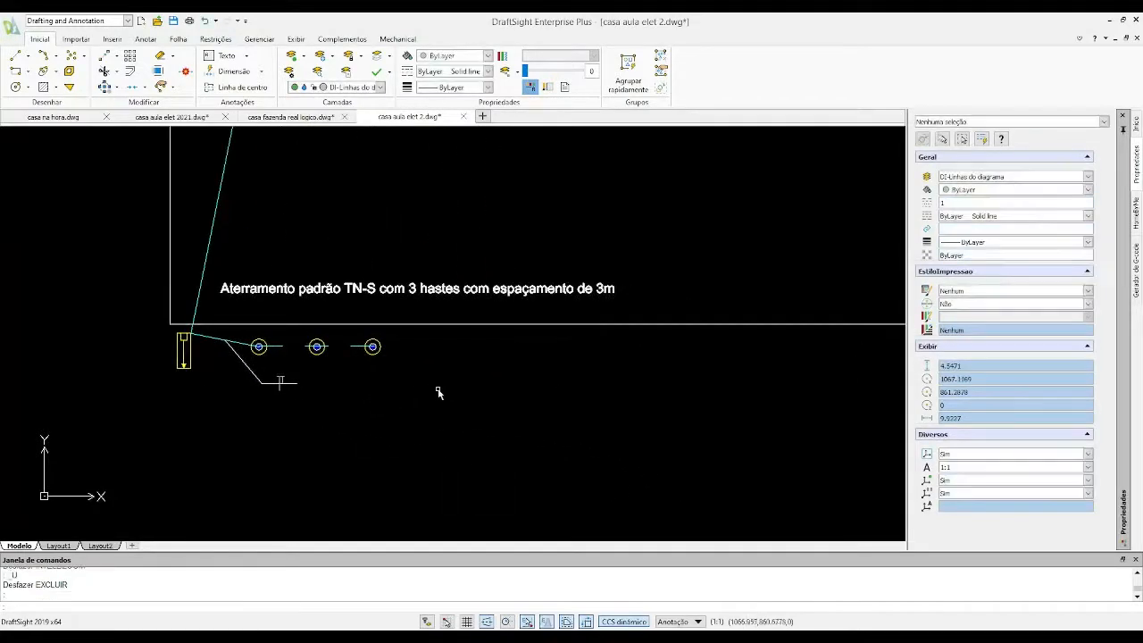
- Try deleting the second and third ground rods together with the line segments linking them to the first rod
{"action": "scroll", "coordinate": [485, 390], "scroll_direction": "down", "scroll_amount": 3}
{"action": "scroll", "coordinate": [401, 390], "scroll_direction": "up", "scroll_amount": 3}
{"action": "scroll", "coordinate": [401, 389], "scroll_direction": "up", "scroll_amount": 2}
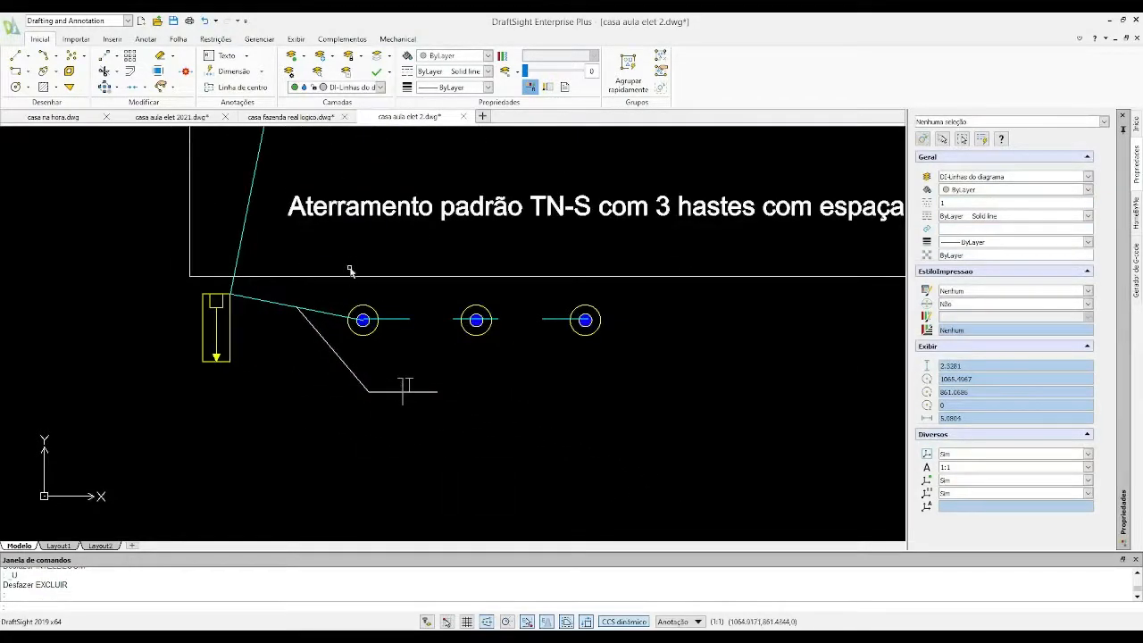
{"action": "scroll", "coordinate": [337, 290], "scroll_direction": "up", "scroll_amount": 2}
{"action": "left_click", "coordinate": [879, 427]}
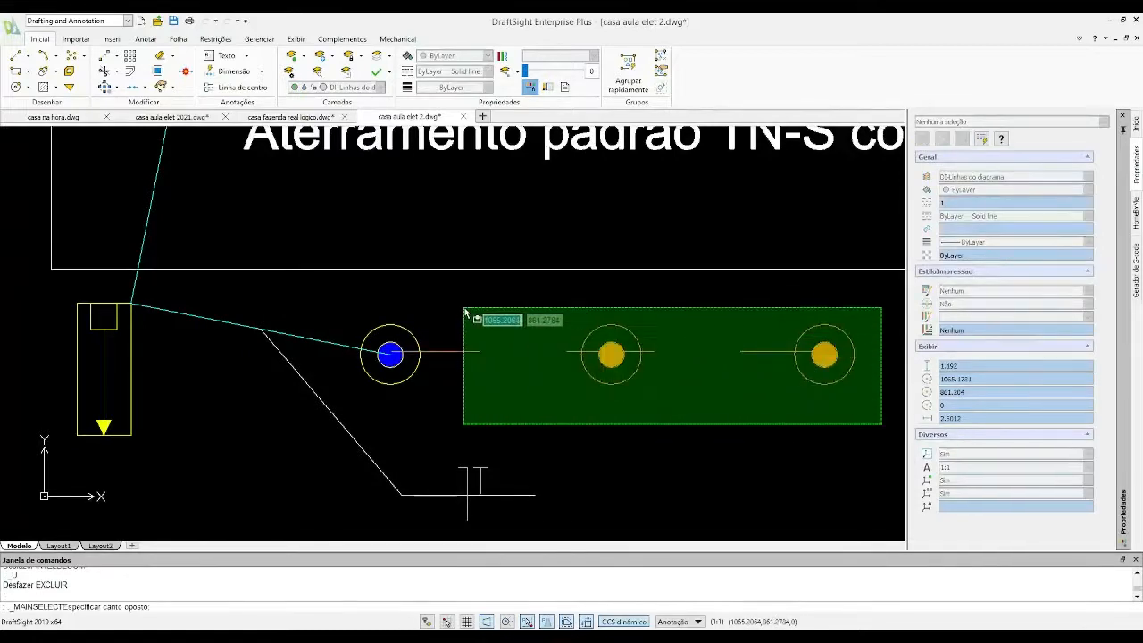
{"action": "left_click", "coordinate": [463, 309]}
{"action": "key", "text": "Delete"}
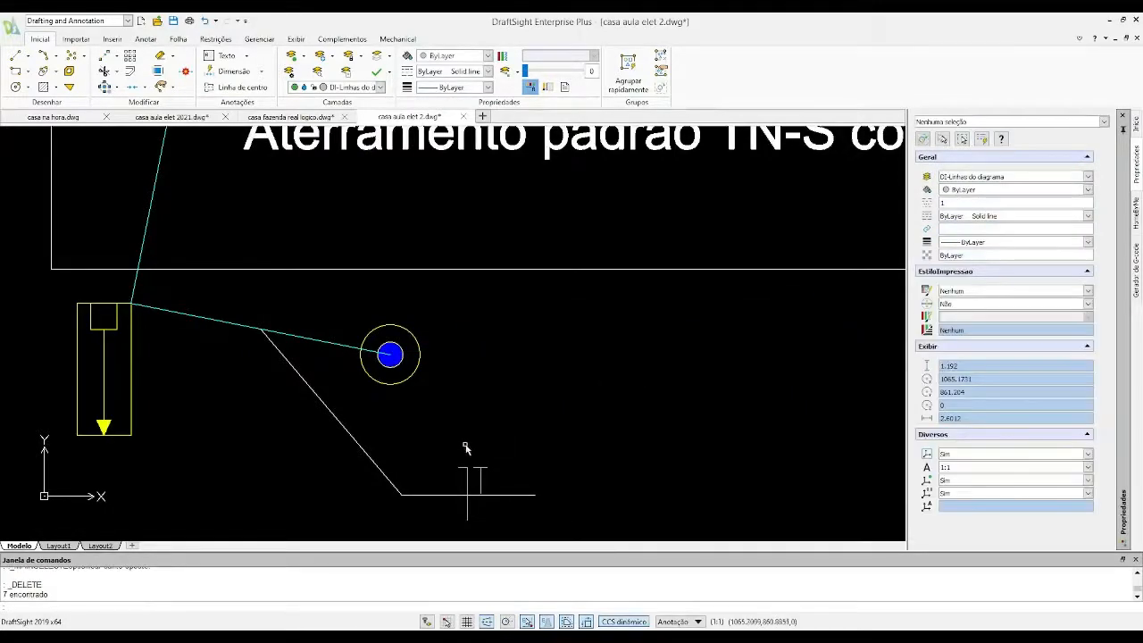
- Try deleting the T-shaped conductor mark on the grounding leader, and undo both this deletion and that of the ground rods
{"action": "left_click", "coordinate": [491, 483]}
{"action": "left_click", "coordinate": [479, 453]}
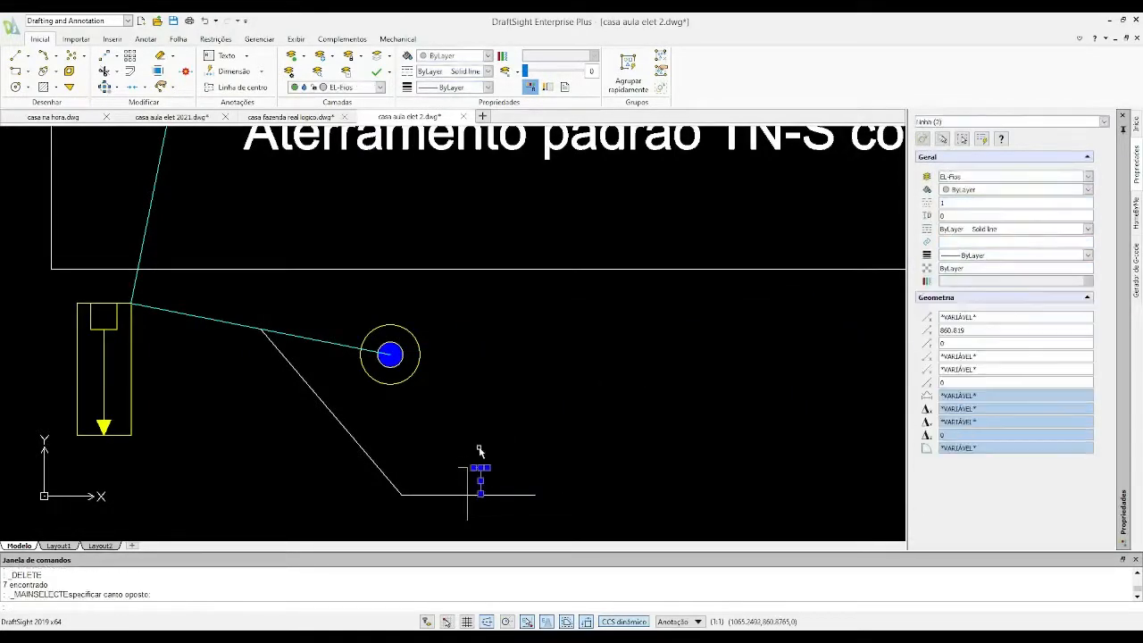
{"action": "key", "text": "Delete"}
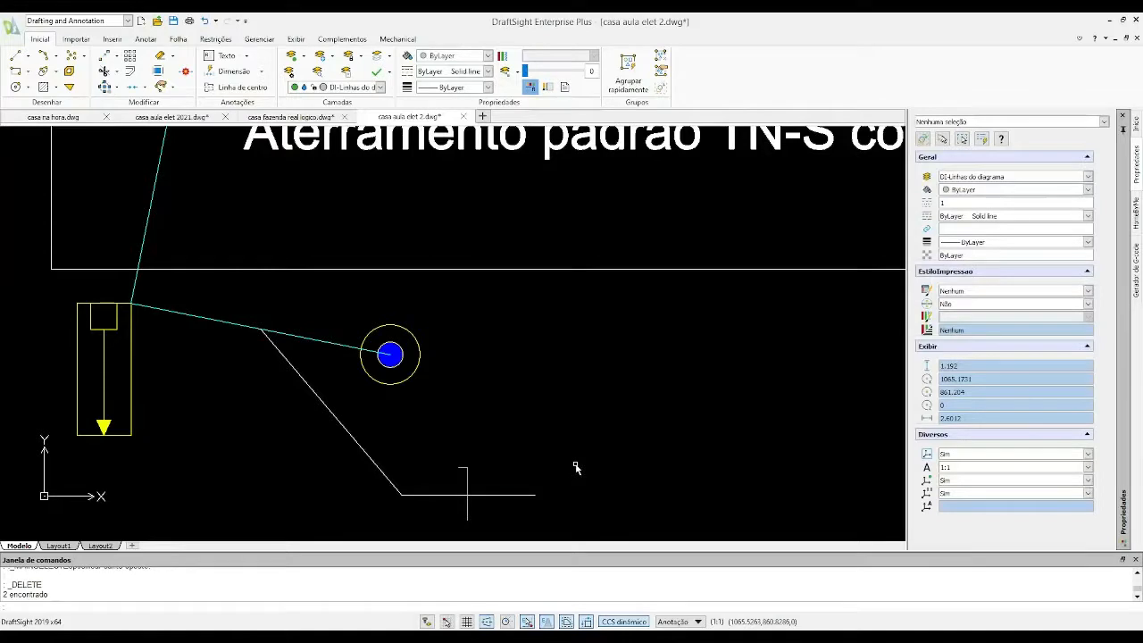
{"action": "key", "text": "ctrl+z"}
{"action": "key", "text": "ctrl+z"}
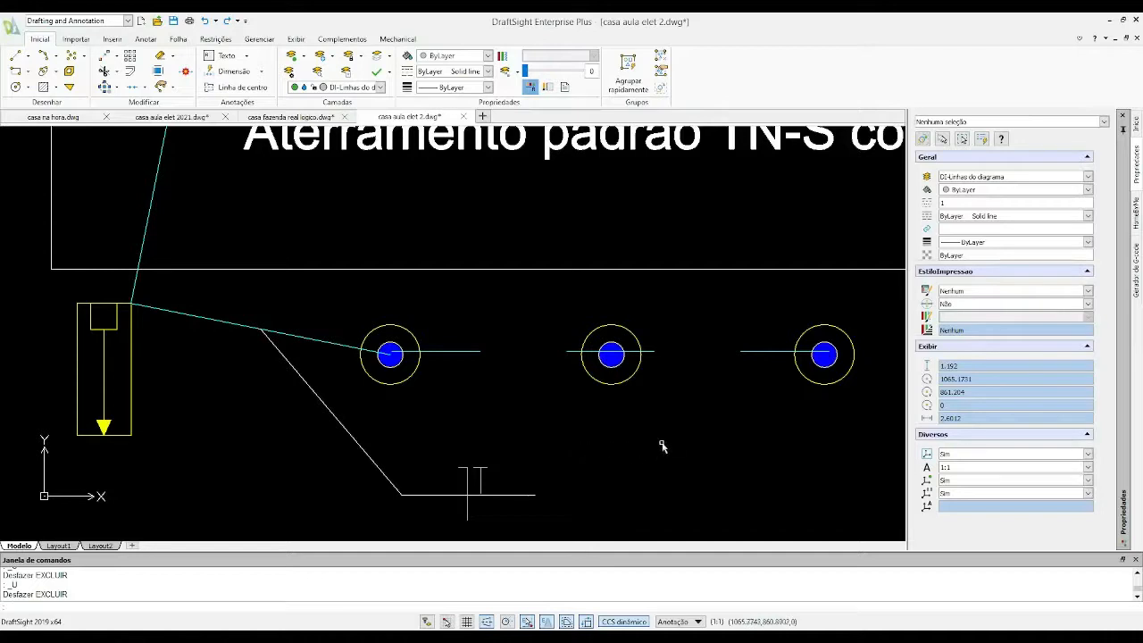
- Examine the three ground rods, the conductor marks on their leader and the TN-S grounding note beside the supply box
{"action": "scroll", "coordinate": [454, 437], "scroll_direction": "down", "scroll_amount": 3}
{"action": "mouse_move", "coordinate": [513, 427]}
{"action": "middle_mouse_down"}
{"action": "mouse_move", "coordinate": [505, 413]}
{"action": "mouse_move", "coordinate": [302, 407]}
{"action": "mouse_move", "coordinate": [474, 409]}
{"action": "middle_mouse_up"}
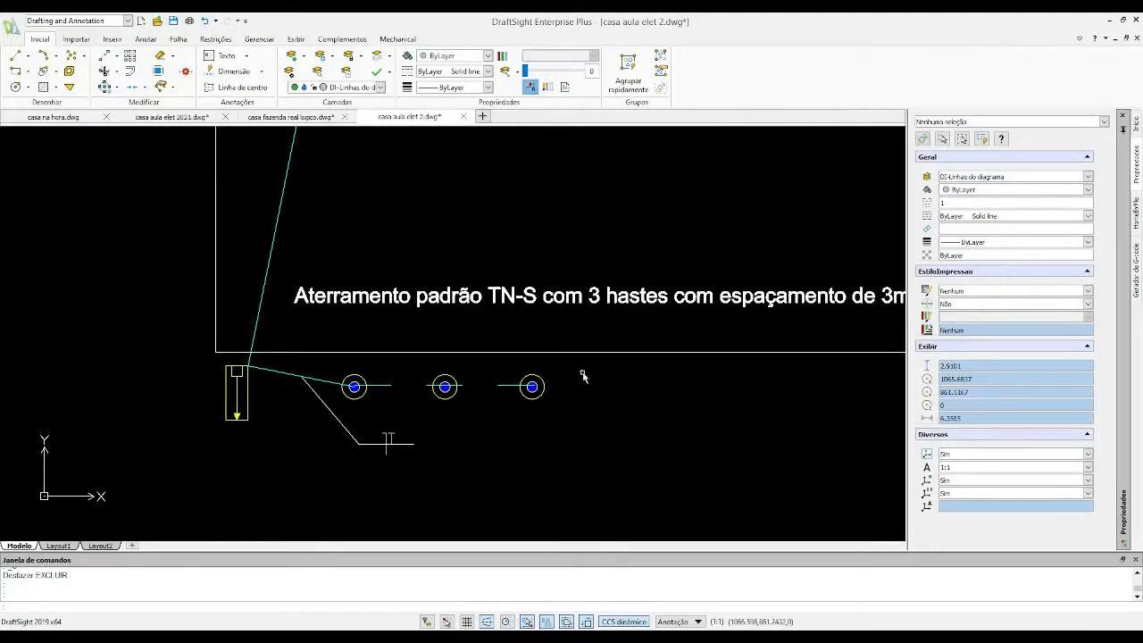
{"action": "scroll", "coordinate": [355, 386], "scroll_direction": "down", "scroll_amount": 2}
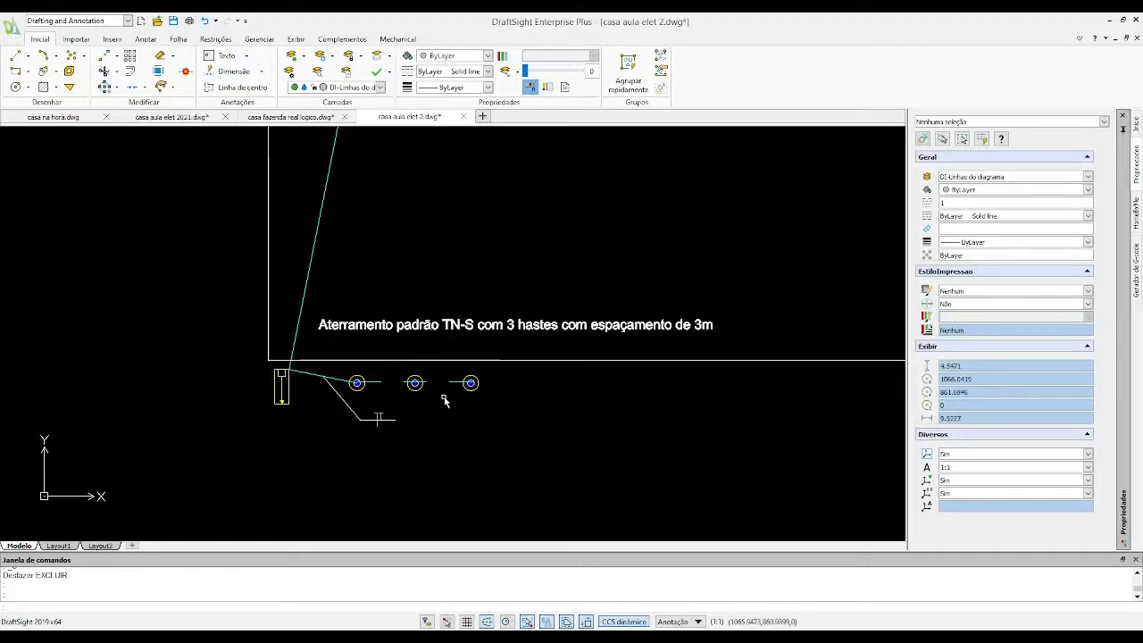
{"action": "scroll", "coordinate": [433, 414], "scroll_direction": "up", "scroll_amount": 2}
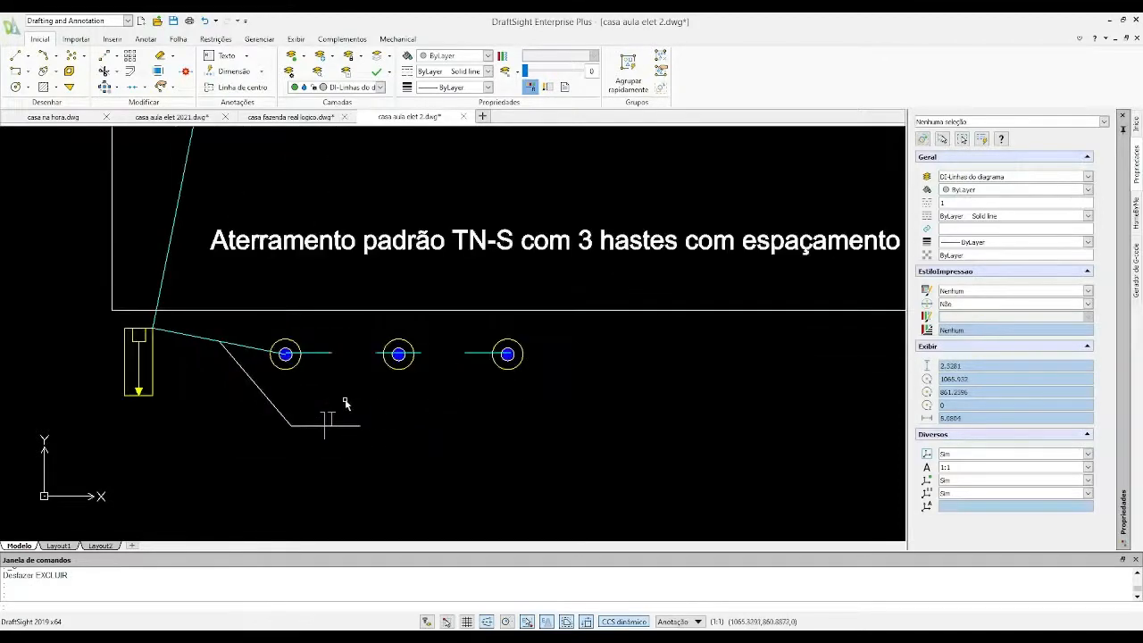
{"action": "middle_click_drag", "start_coordinate": [347, 384], "coordinate": [486, 441]}
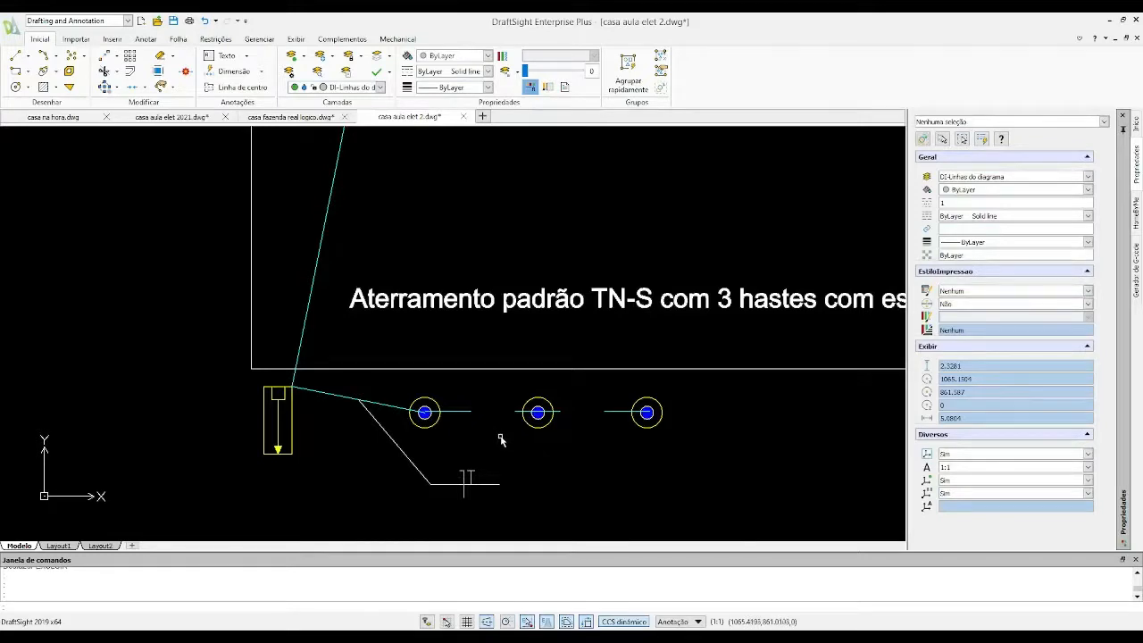
{"action": "scroll", "coordinate": [504, 451], "scroll_direction": "down", "scroll_amount": 2}
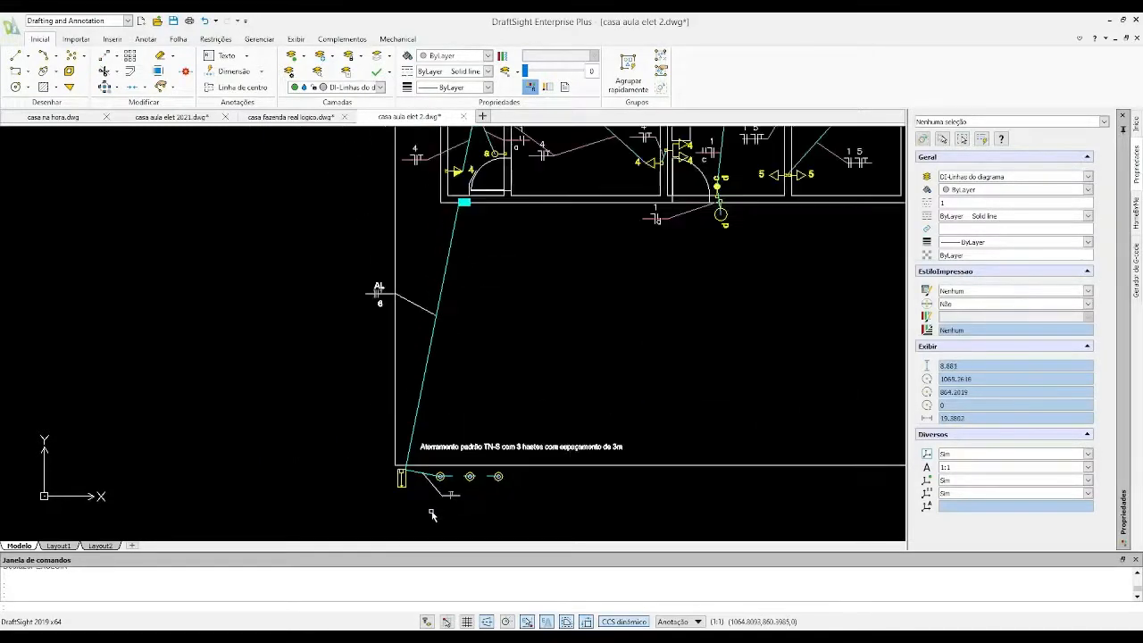
{"action": "scroll", "coordinate": [433, 510], "scroll_direction": "down", "scroll_amount": 2}
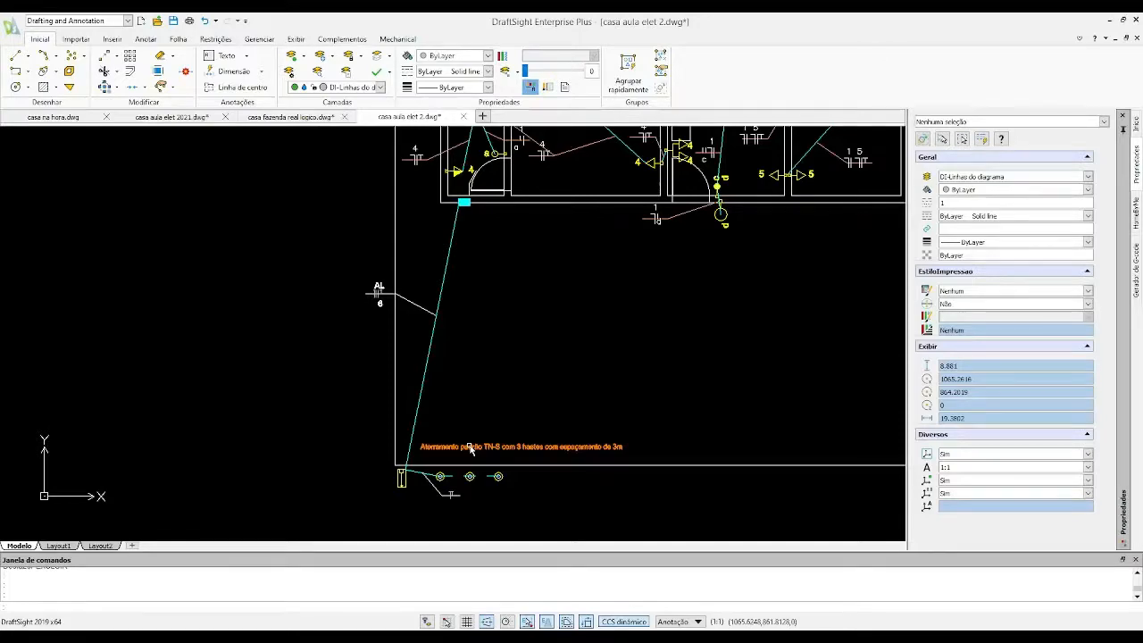
{"action": "scroll", "coordinate": [451, 497], "scroll_direction": "up", "scroll_amount": 6}
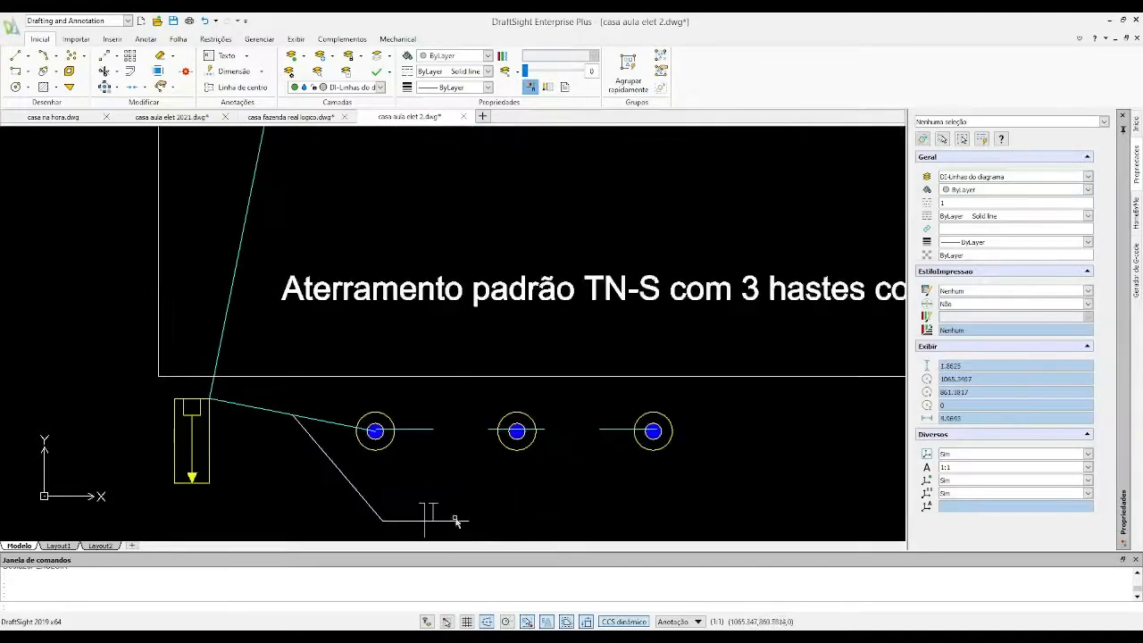
{"action": "scroll", "coordinate": [441, 522], "scroll_direction": "up", "scroll_amount": 2}
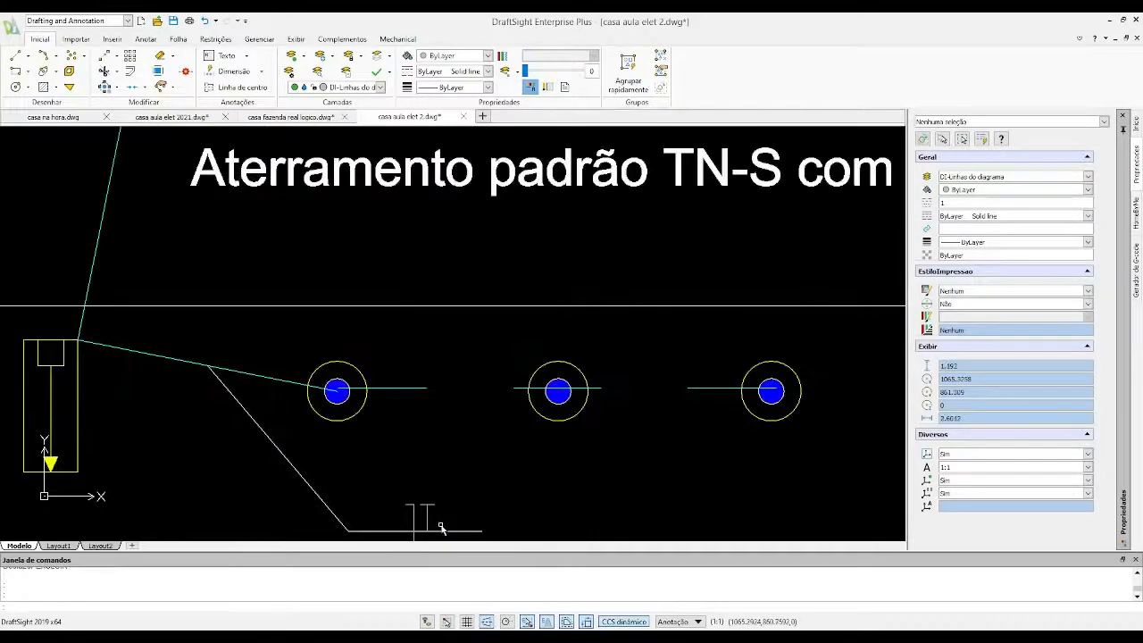
{"action": "left_click", "coordinate": [414, 480]}
{"action": "key", "text": "Escape"}
{"action": "scroll", "coordinate": [451, 497], "scroll_direction": "down", "scroll_amount": 3}
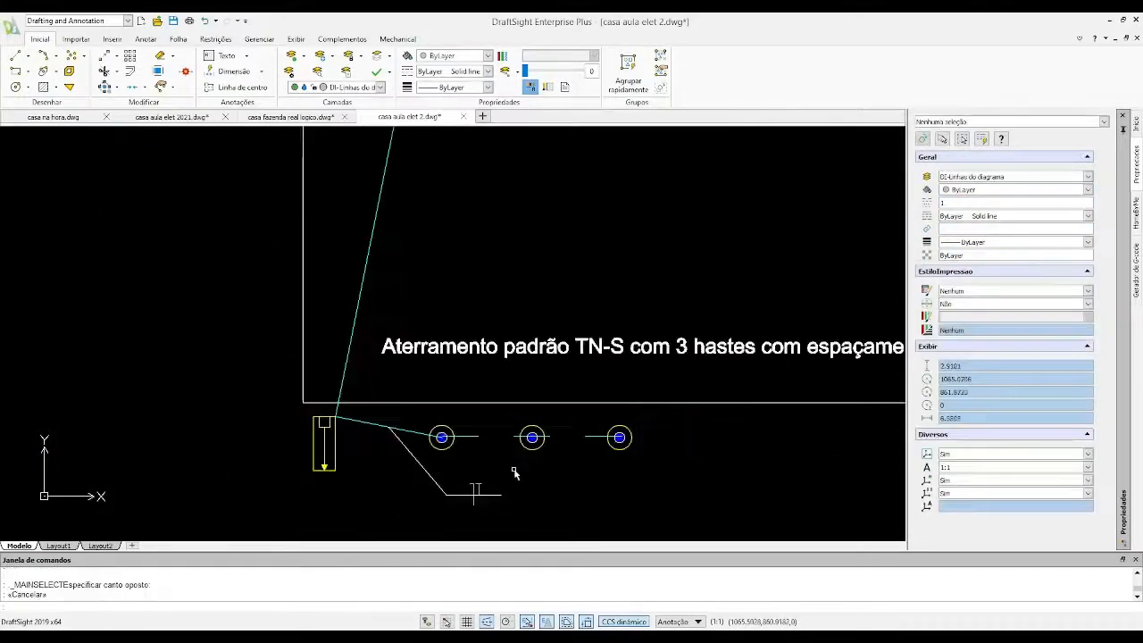
{"action": "scroll", "coordinate": [480, 492], "scroll_direction": "up", "scroll_amount": 2}
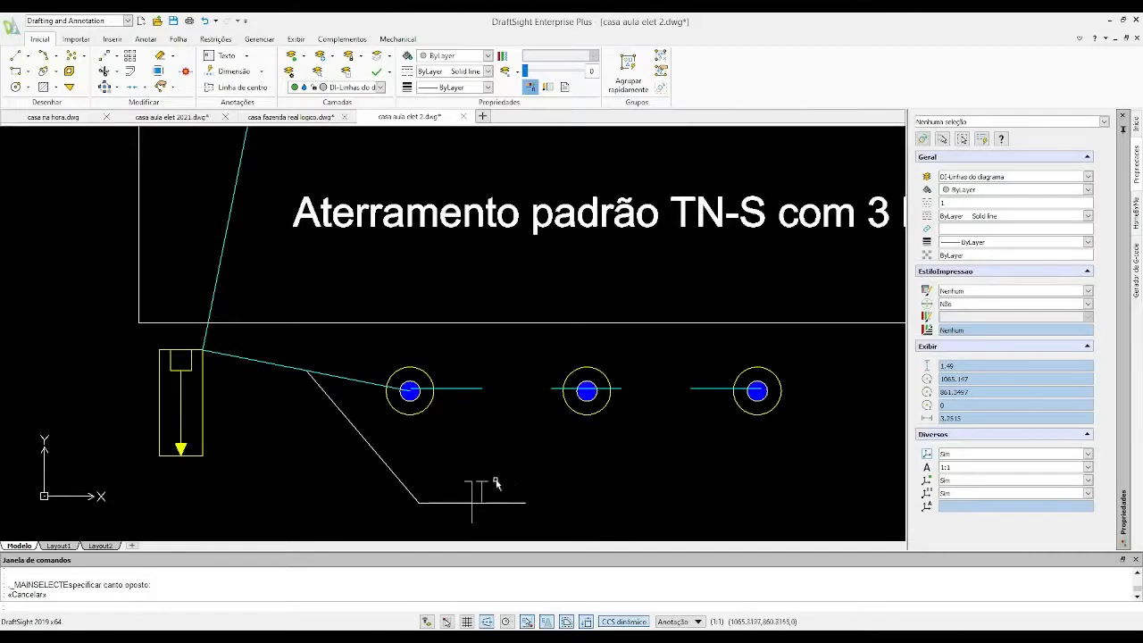
{"action": "scroll", "coordinate": [482, 515], "scroll_direction": "down", "scroll_amount": 2}
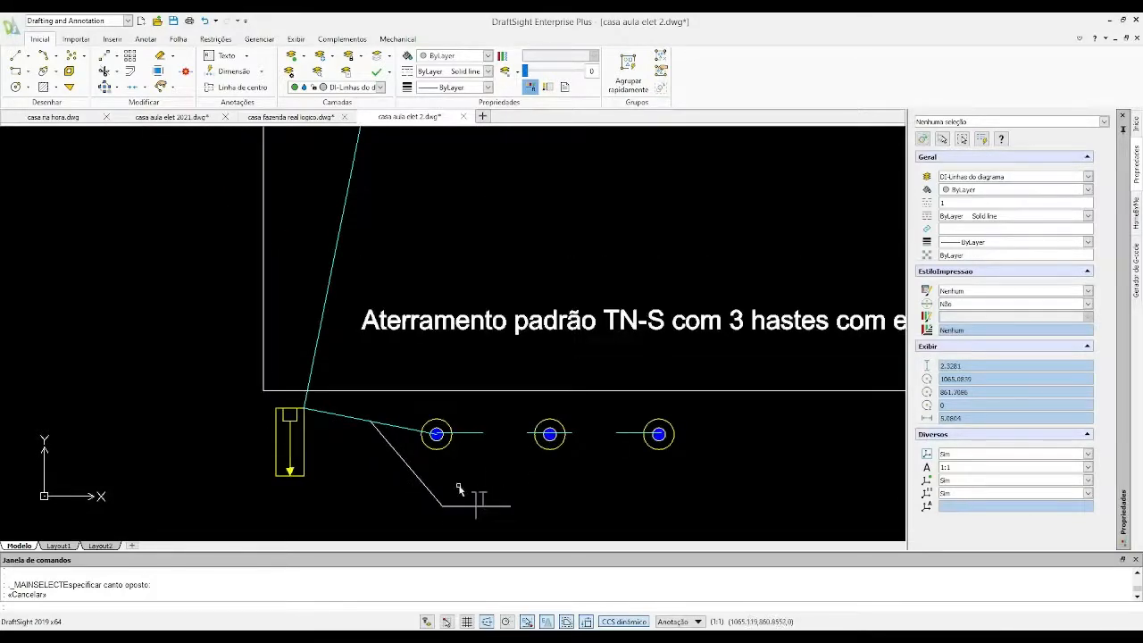
- Trace the AL 6 supply line between the house wall's pass-through box and the supply box with its ground rods
{"action": "scroll", "coordinate": [448, 524], "scroll_direction": "down", "scroll_amount": 5}
{"action": "middle_click_drag", "start_coordinate": [482, 351], "coordinate": [388, 524]}
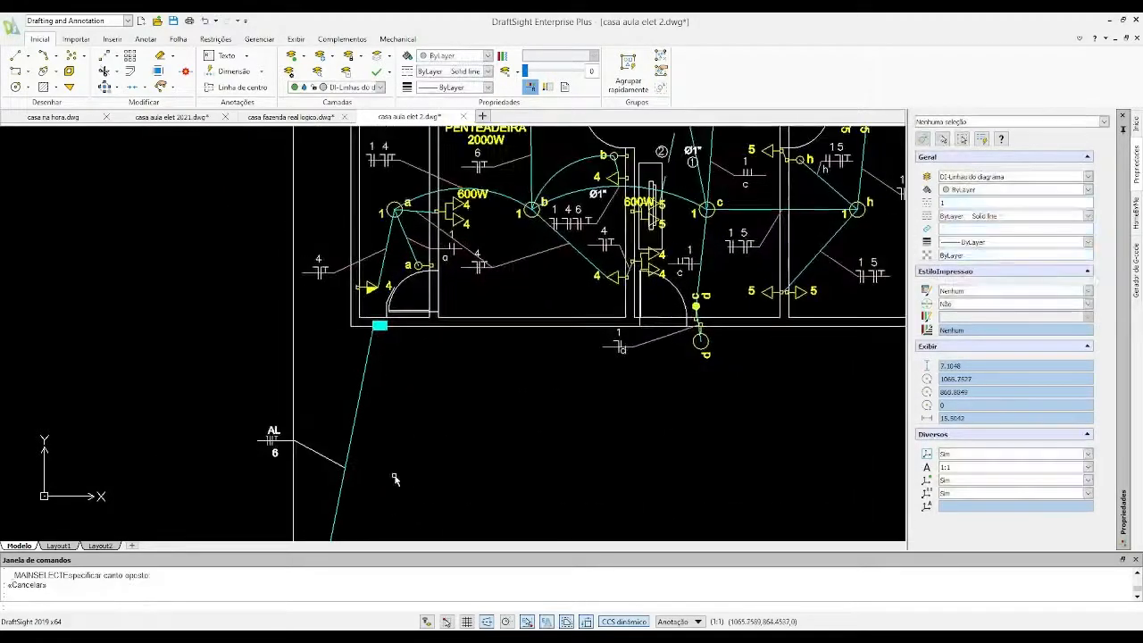
{"action": "scroll", "coordinate": [394, 479], "scroll_direction": "down", "scroll_amount": 1}
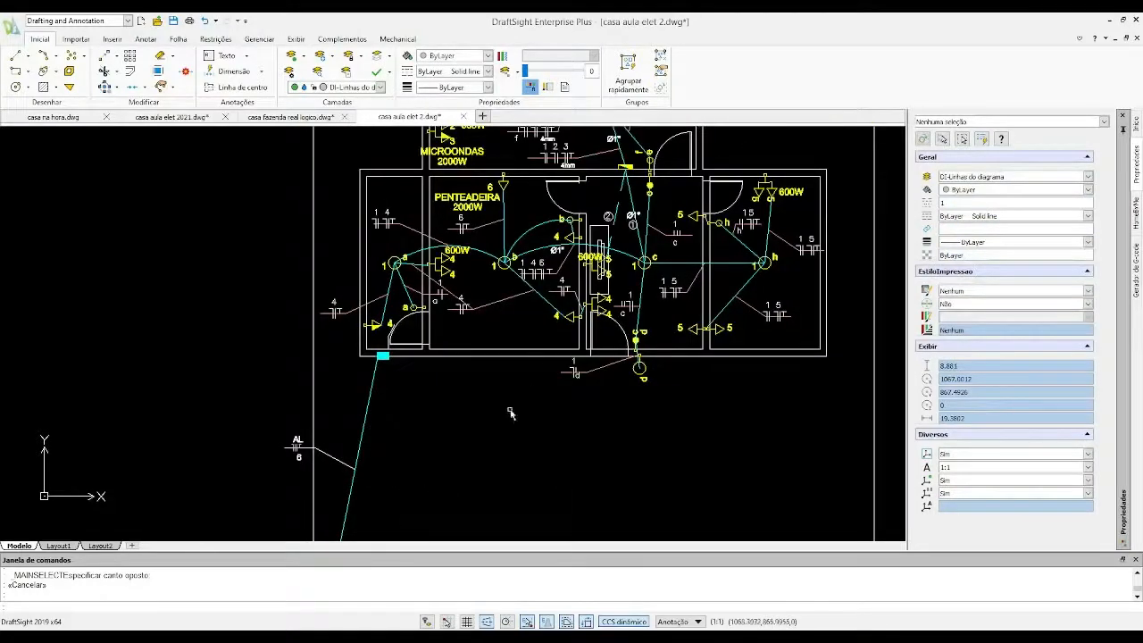
{"action": "mouse_move", "coordinate": [474, 453]}
{"action": "middle_mouse_down"}
{"action": "mouse_move", "coordinate": [556, 247]}
{"action": "mouse_move", "coordinate": [602, 252]}
{"action": "middle_mouse_up"}
{"action": "scroll", "coordinate": [600, 283], "scroll_direction": "up", "scroll_amount": 2}
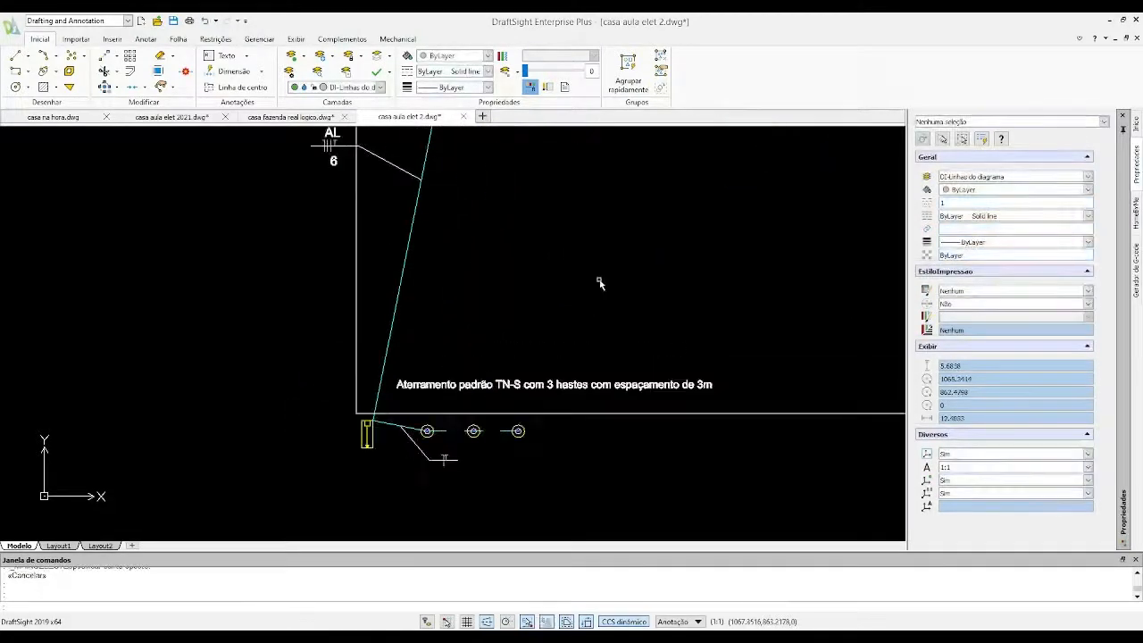